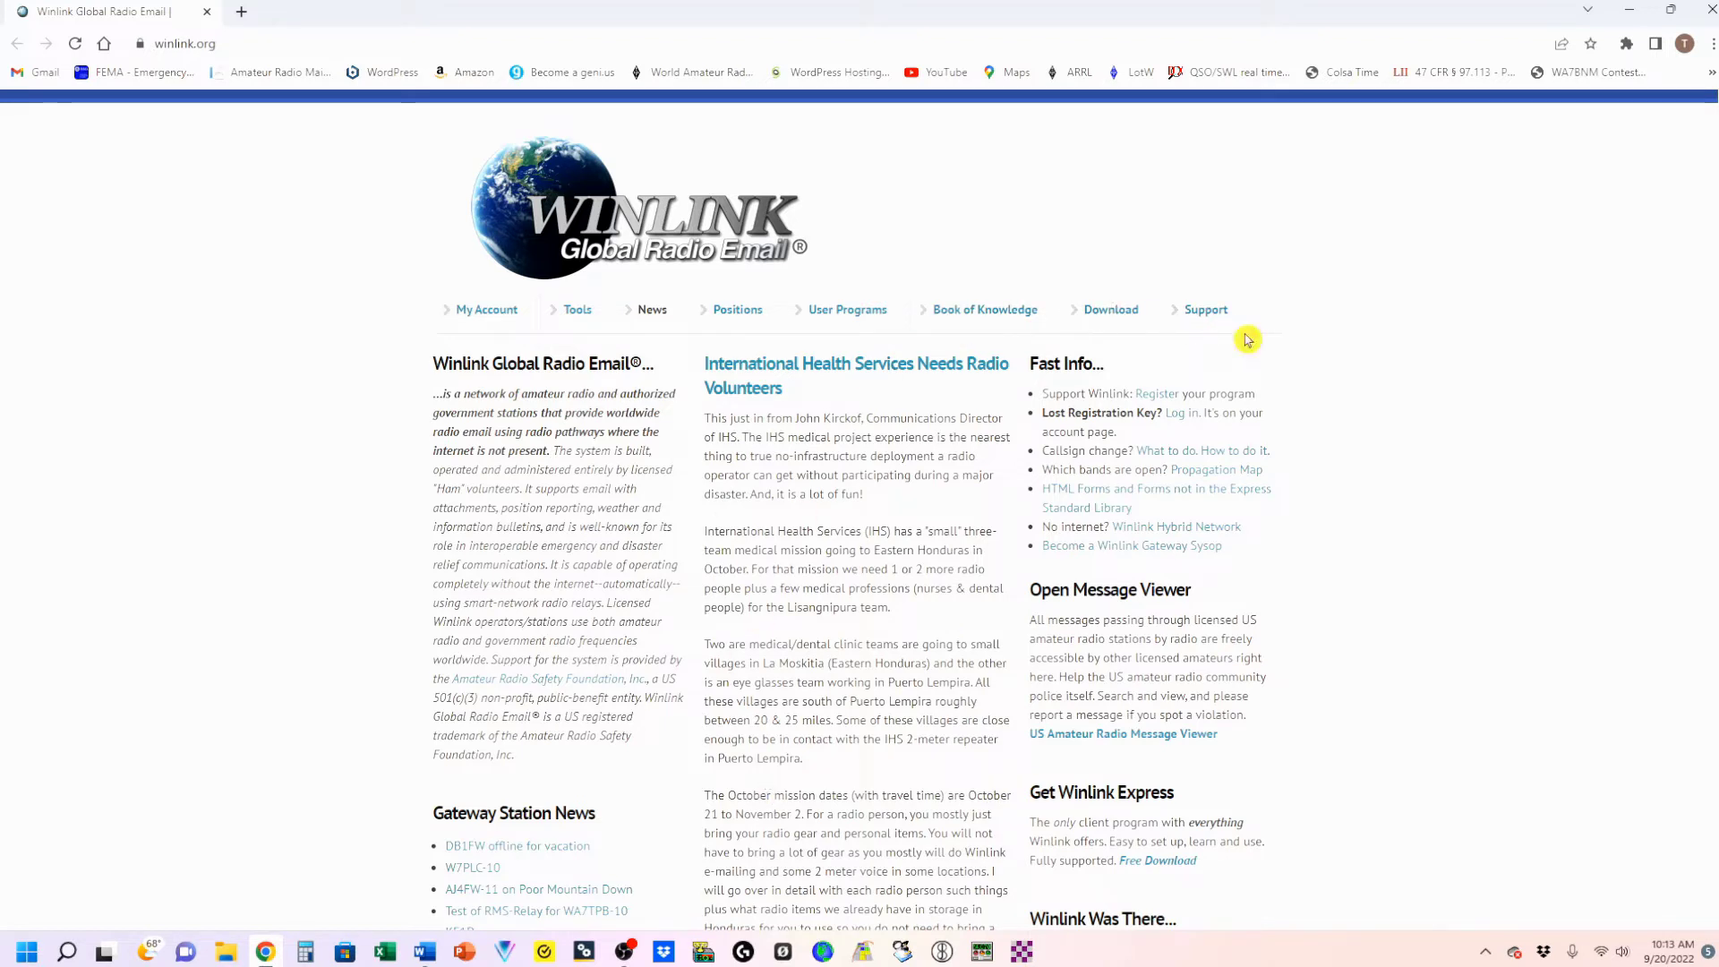
Step: Open the Winlink download site to reach its directory of user programs
left_click(1107, 314)
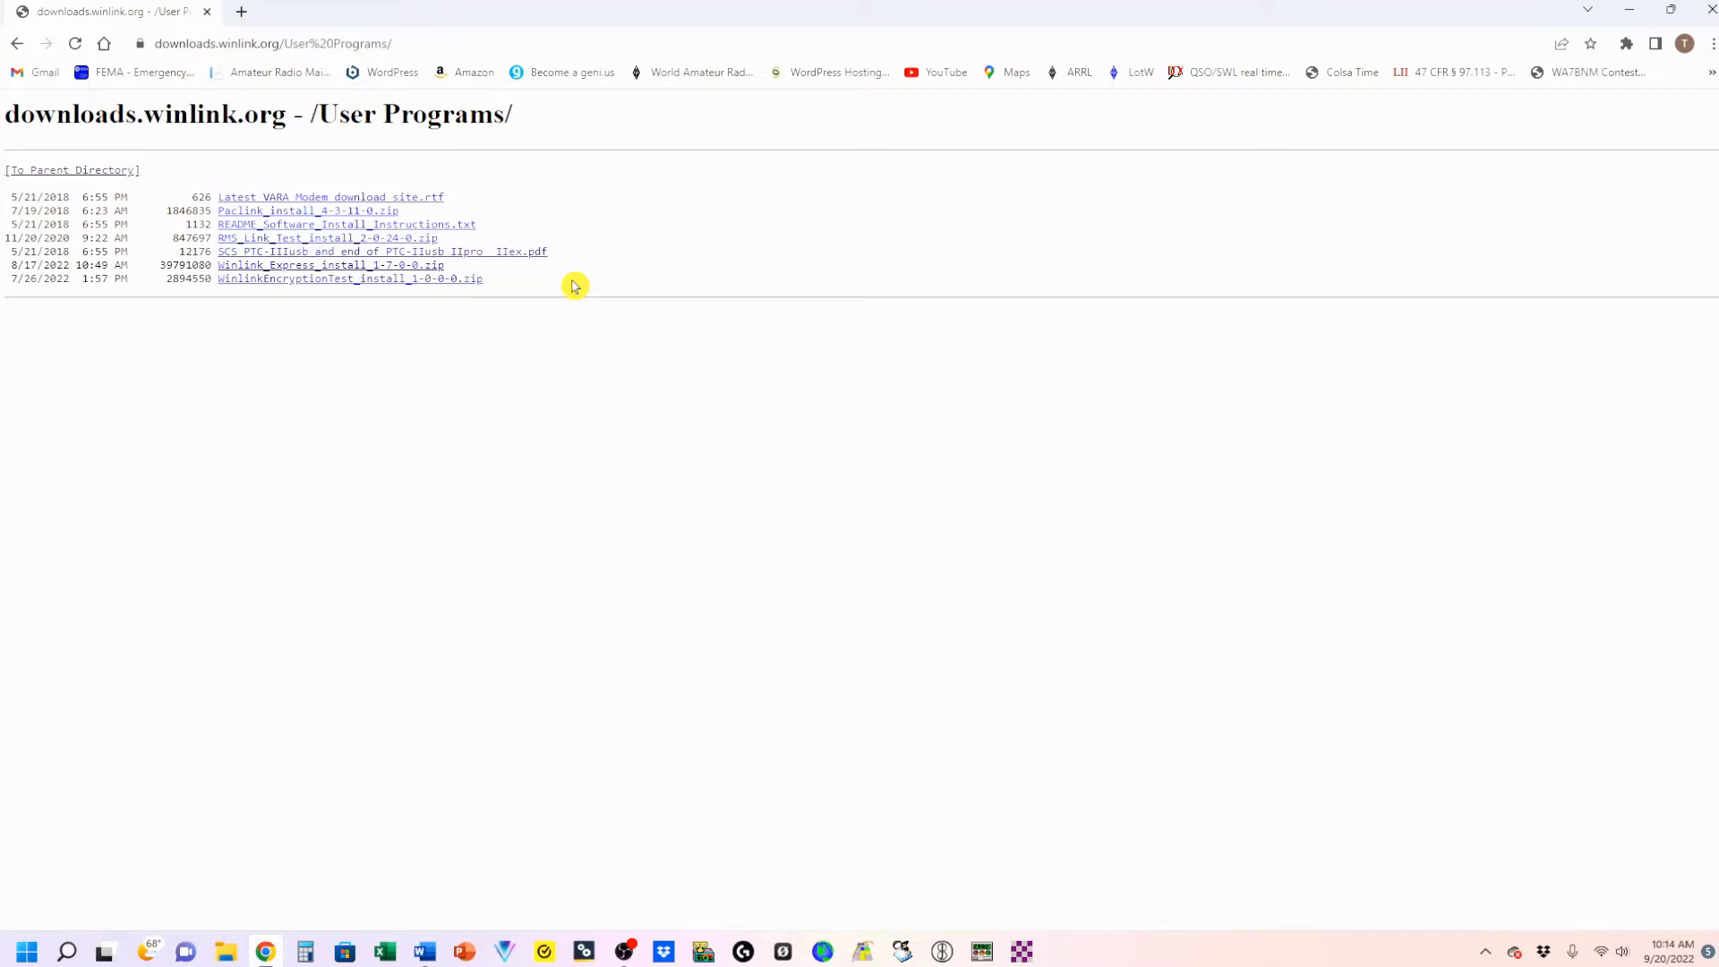
Step: Switch to Winlink Express on the desktop and open its setup properties
key("super+d")
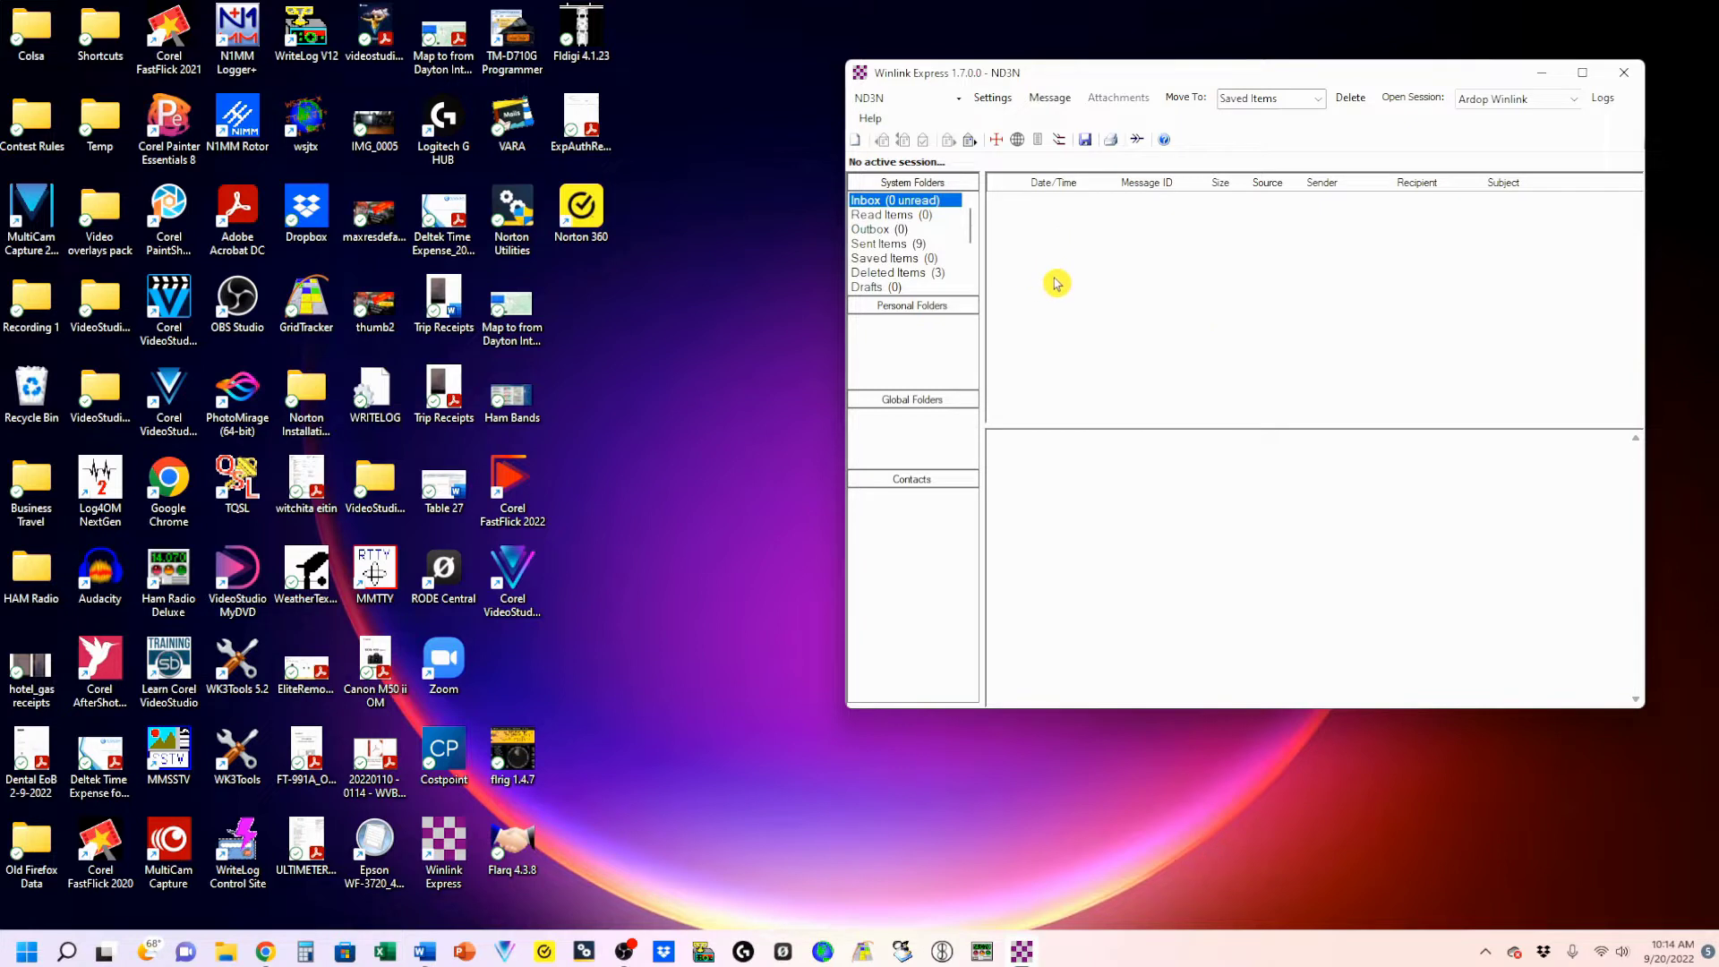
left_click(991, 105)
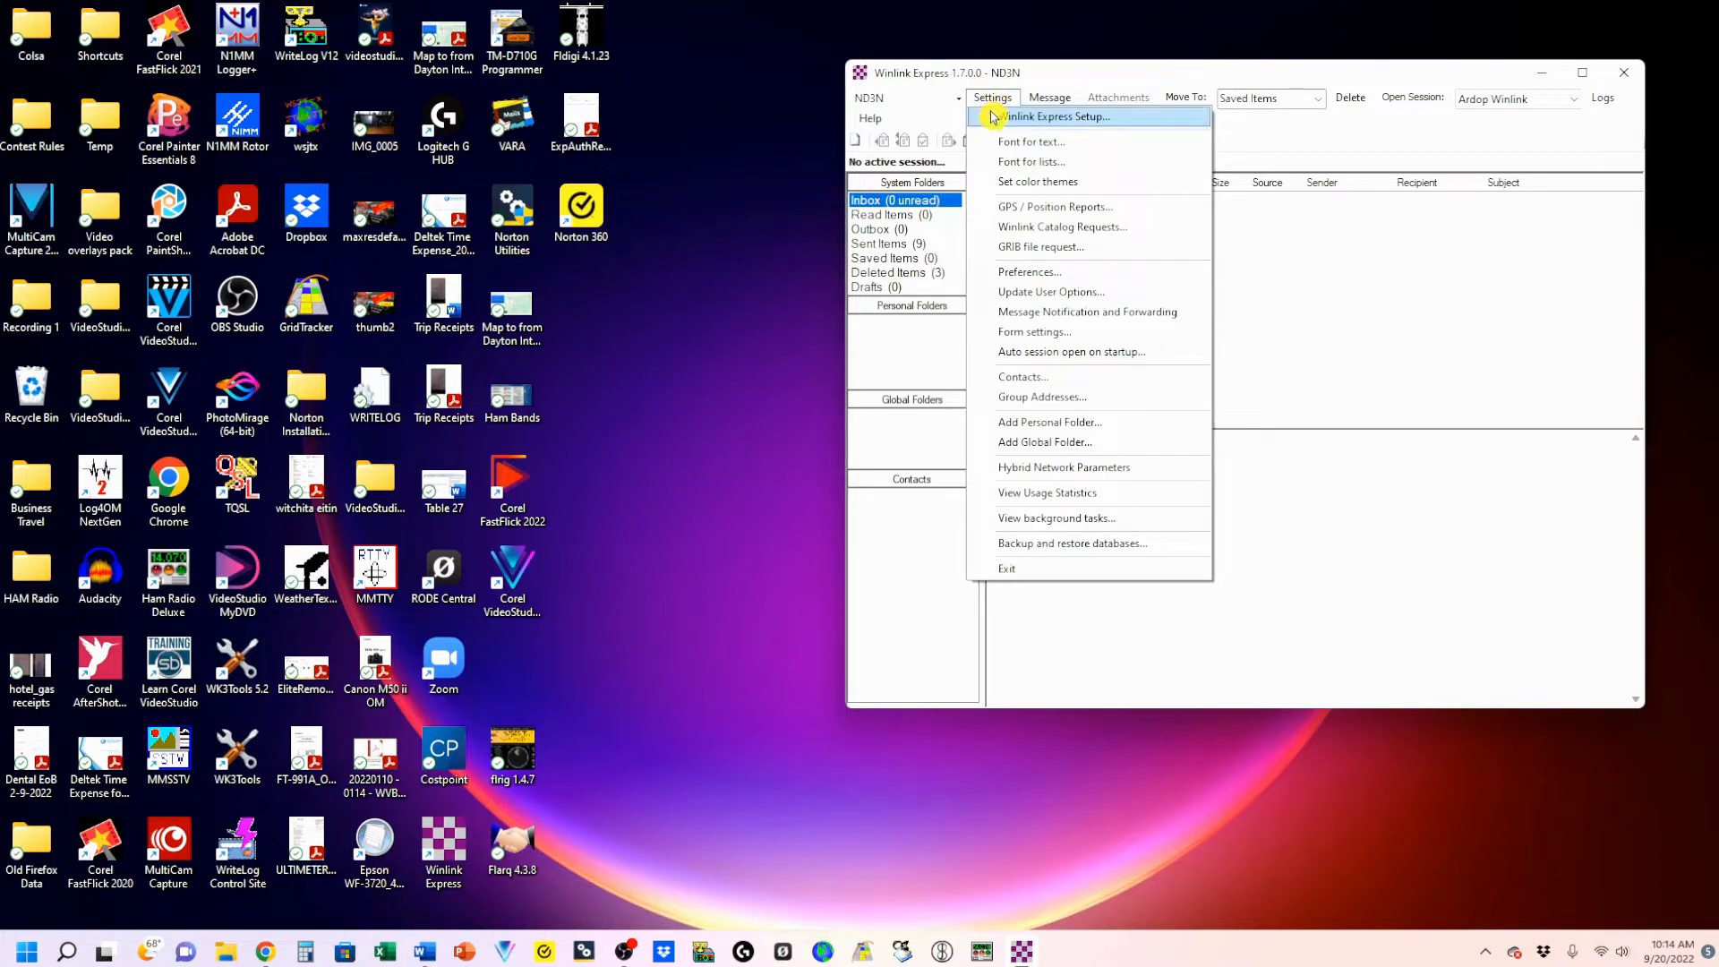
left_click(1003, 117)
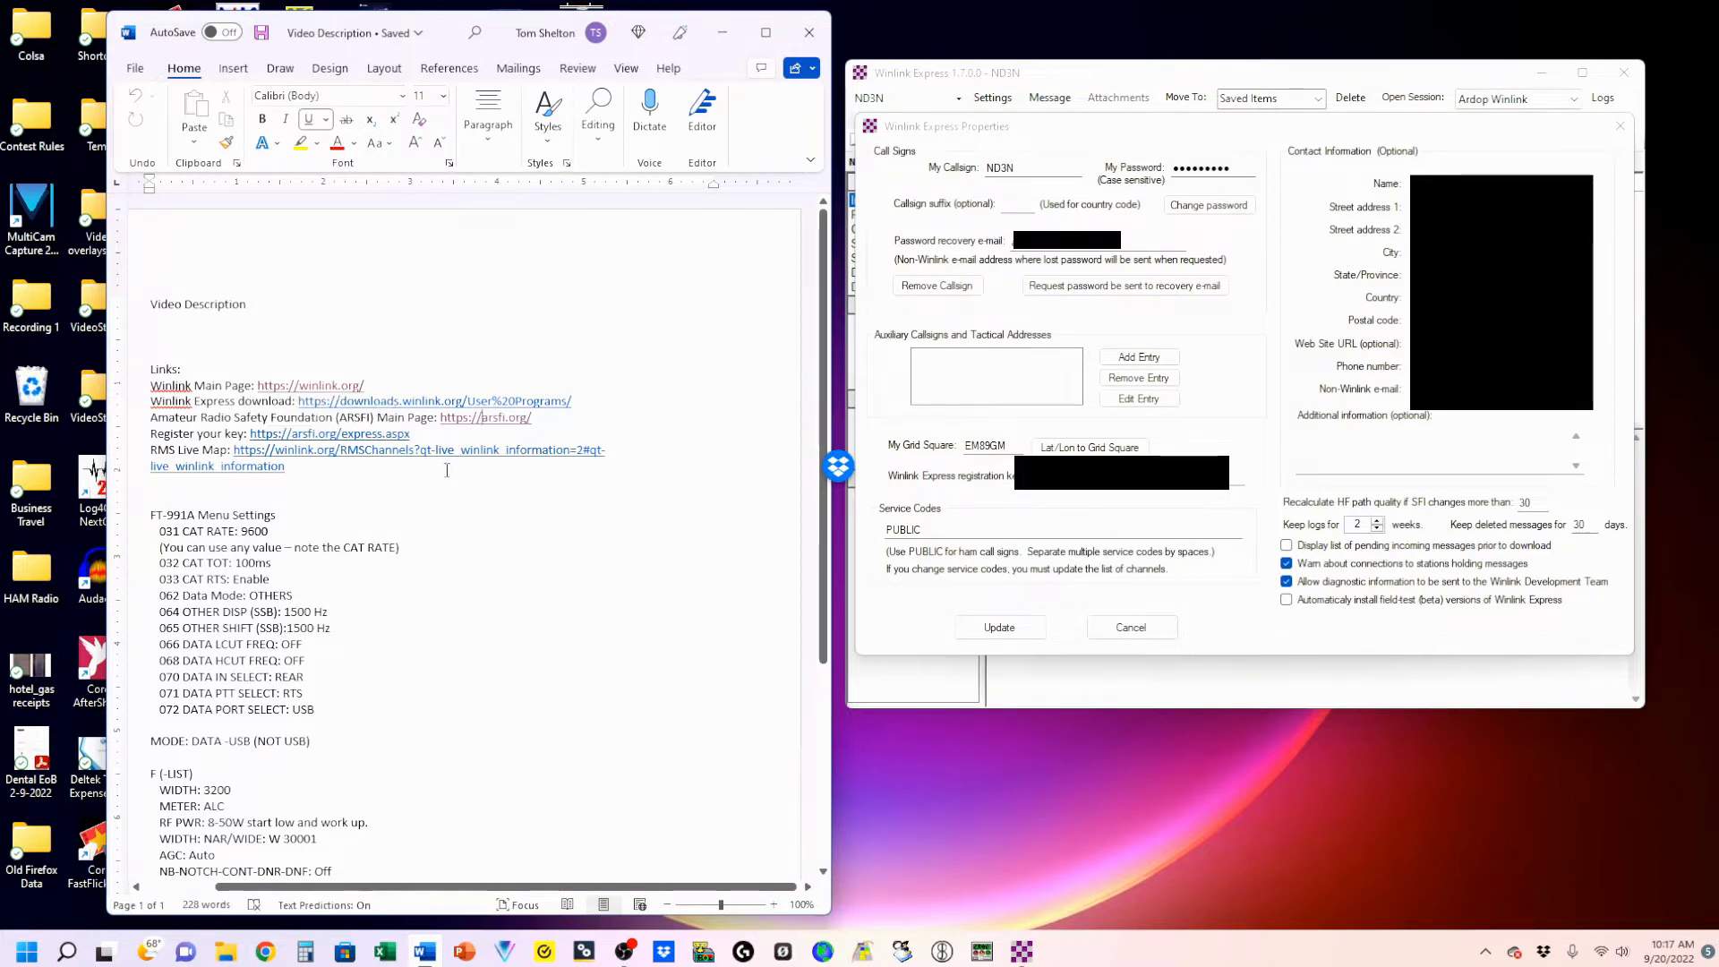
Step: Follow the Amateur Radio Safety Foundation link in the Word notes to the Winlink Express registration page, and update the Winlink Express properties
left_click(479, 418, "ctrl")
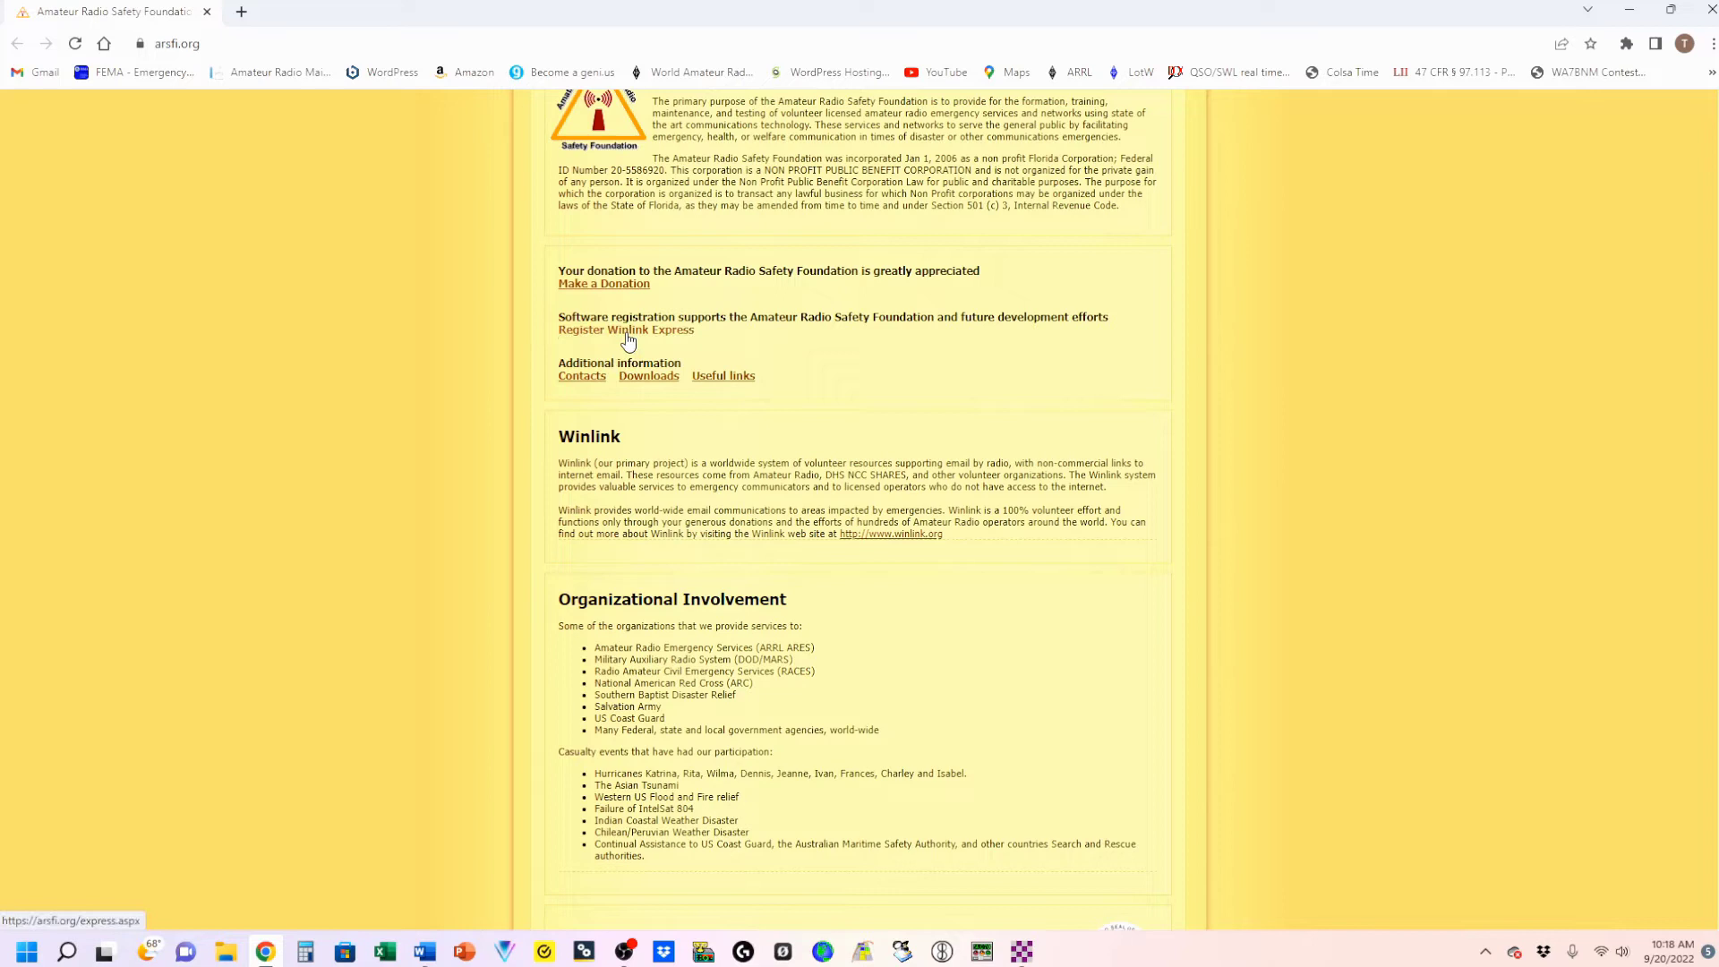
left_click(627, 333)
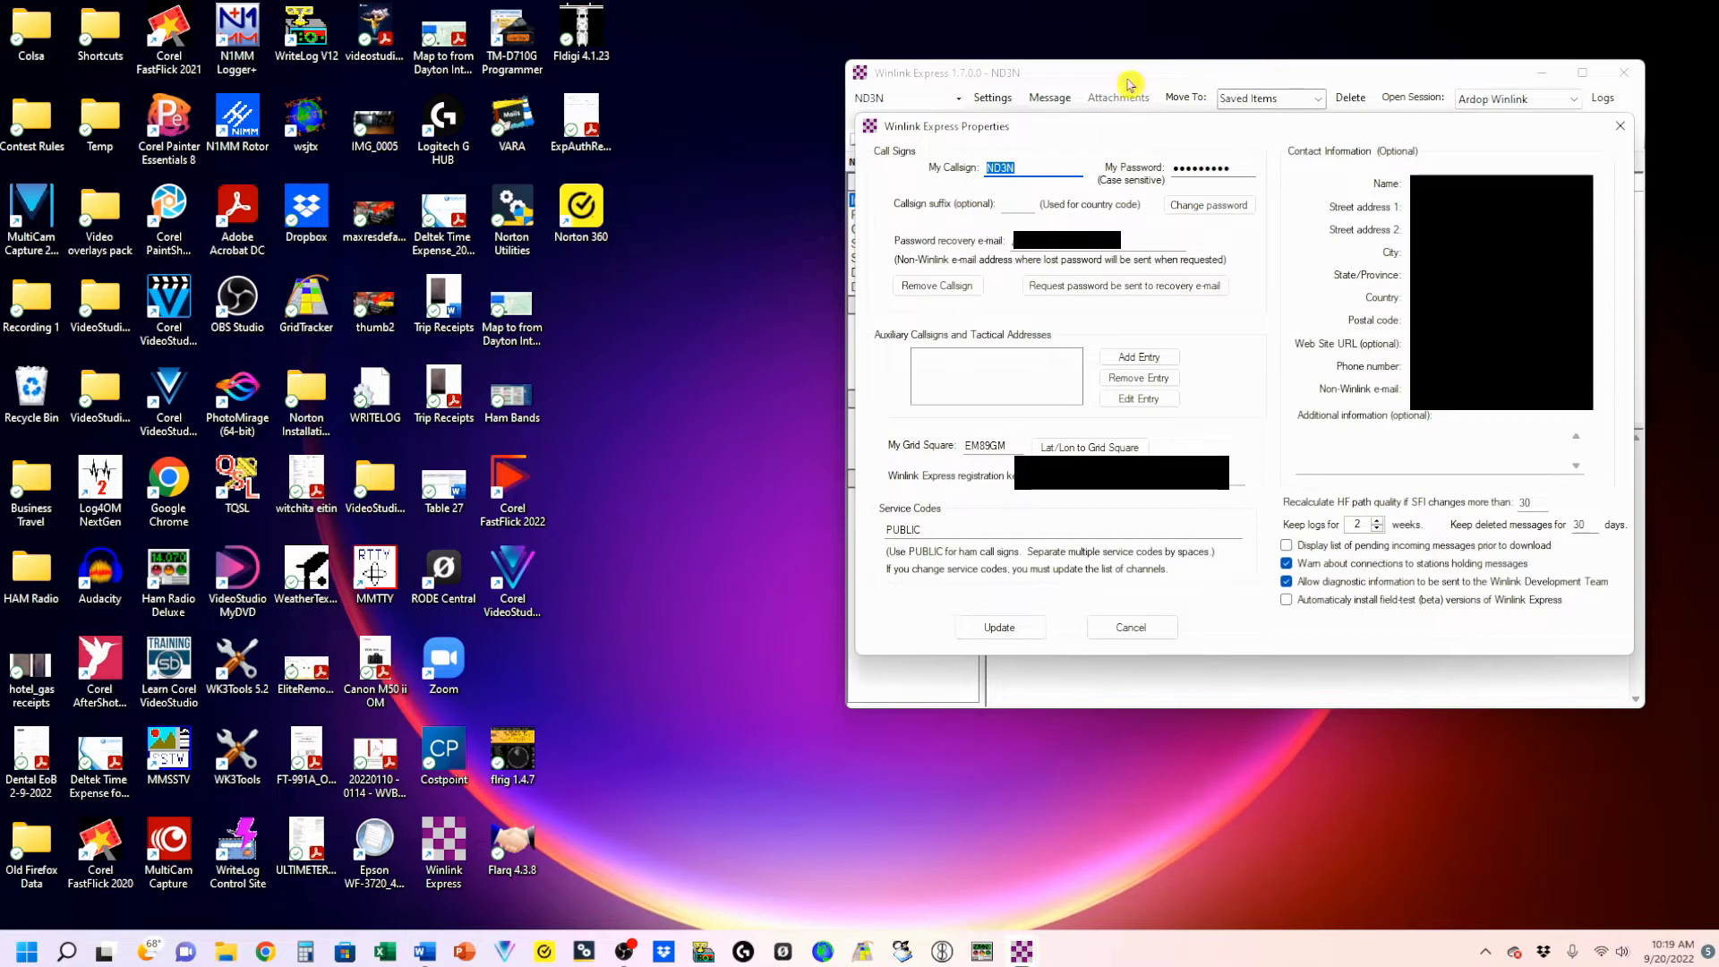
left_click(1000, 627)
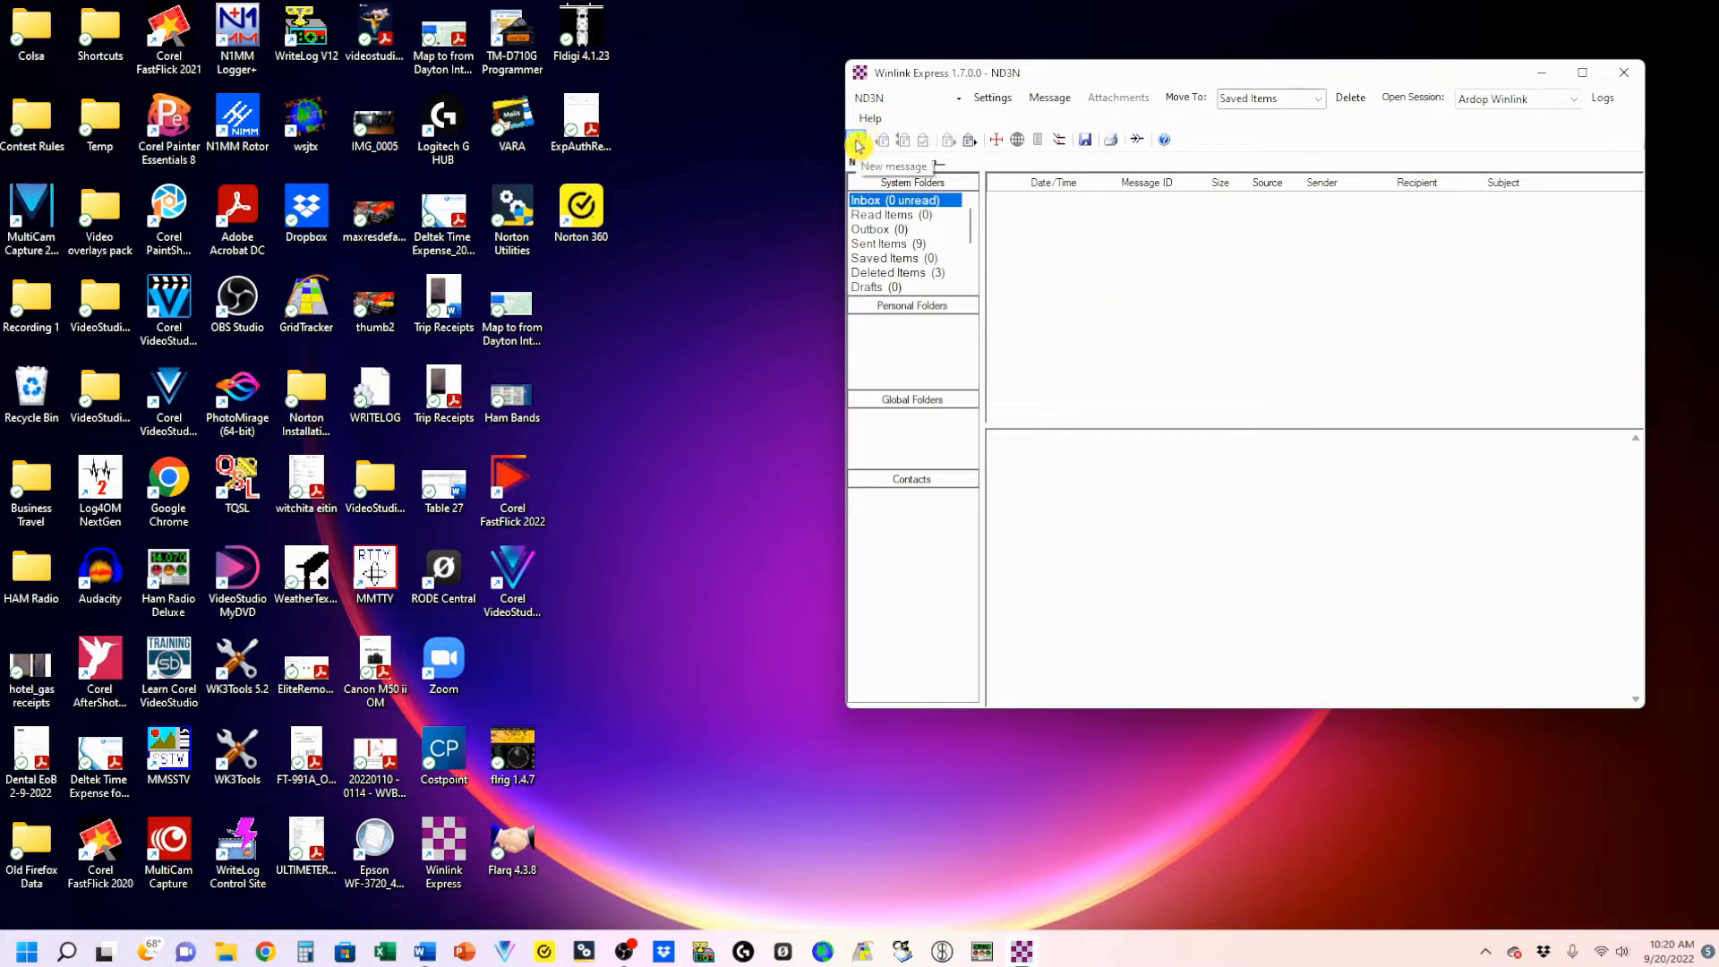
Step: Compose a new message to the recipient's e-mail address with subject "demo" and body "This is a demonstration of Winlink." plus the sender's sign-off
left_click(858, 143)
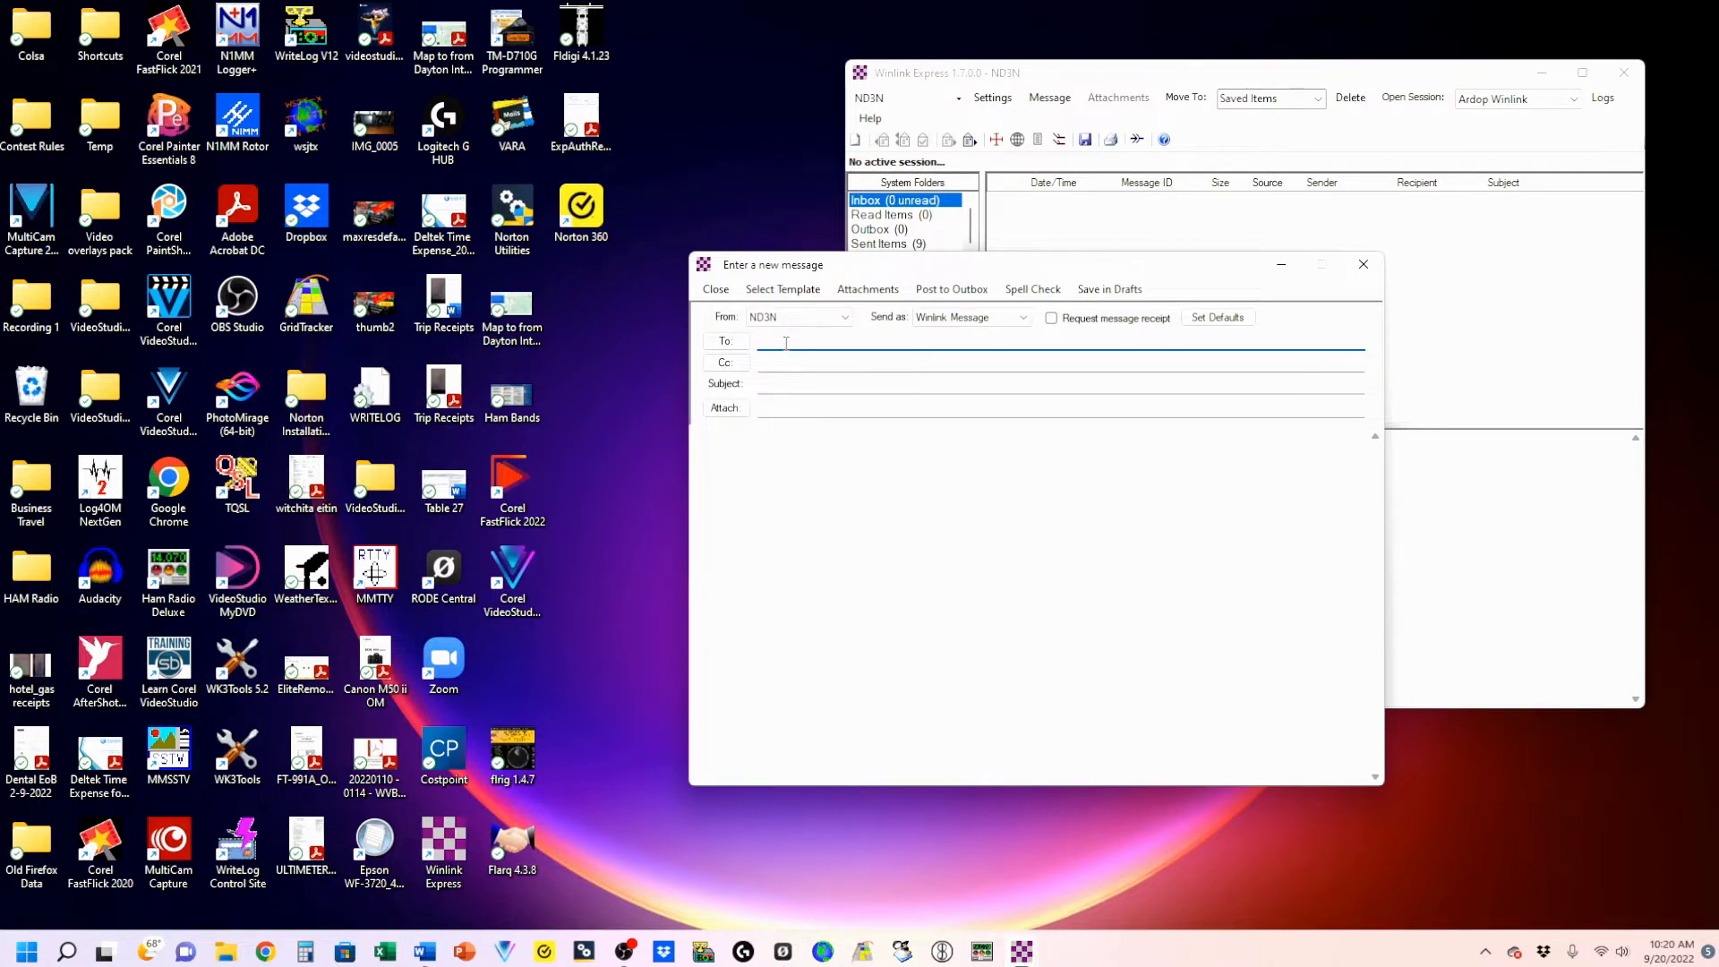
type("com")
left_click(760, 383)
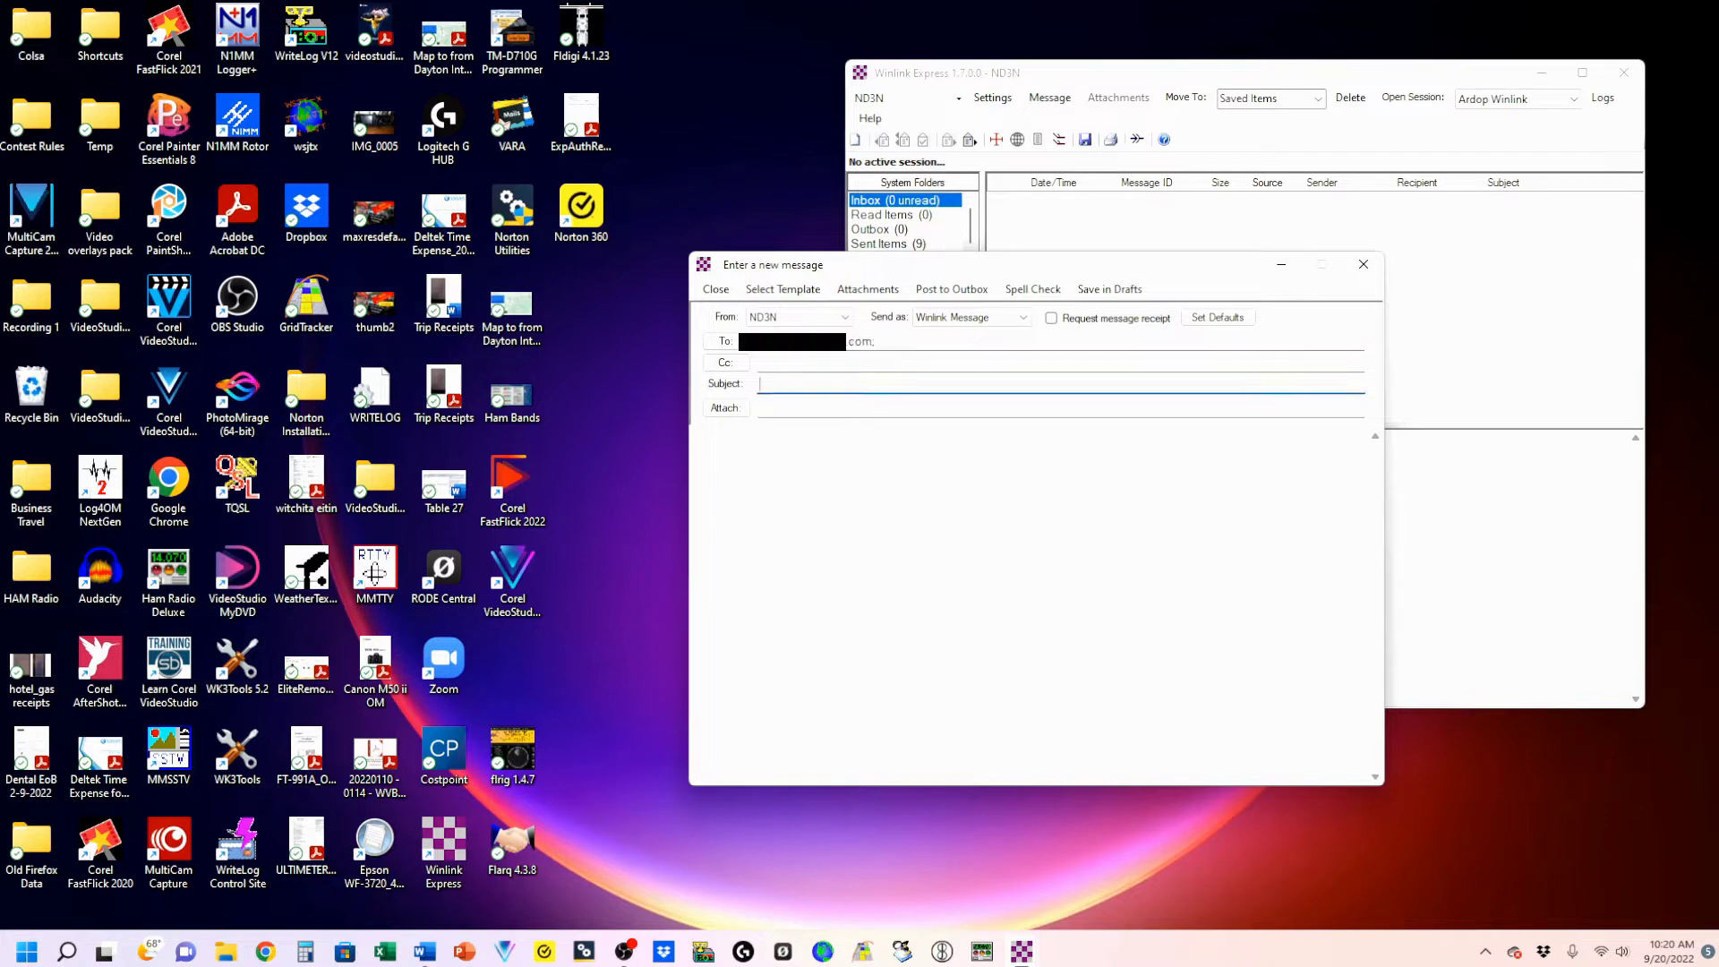
type("demo")
left_click(710, 448)
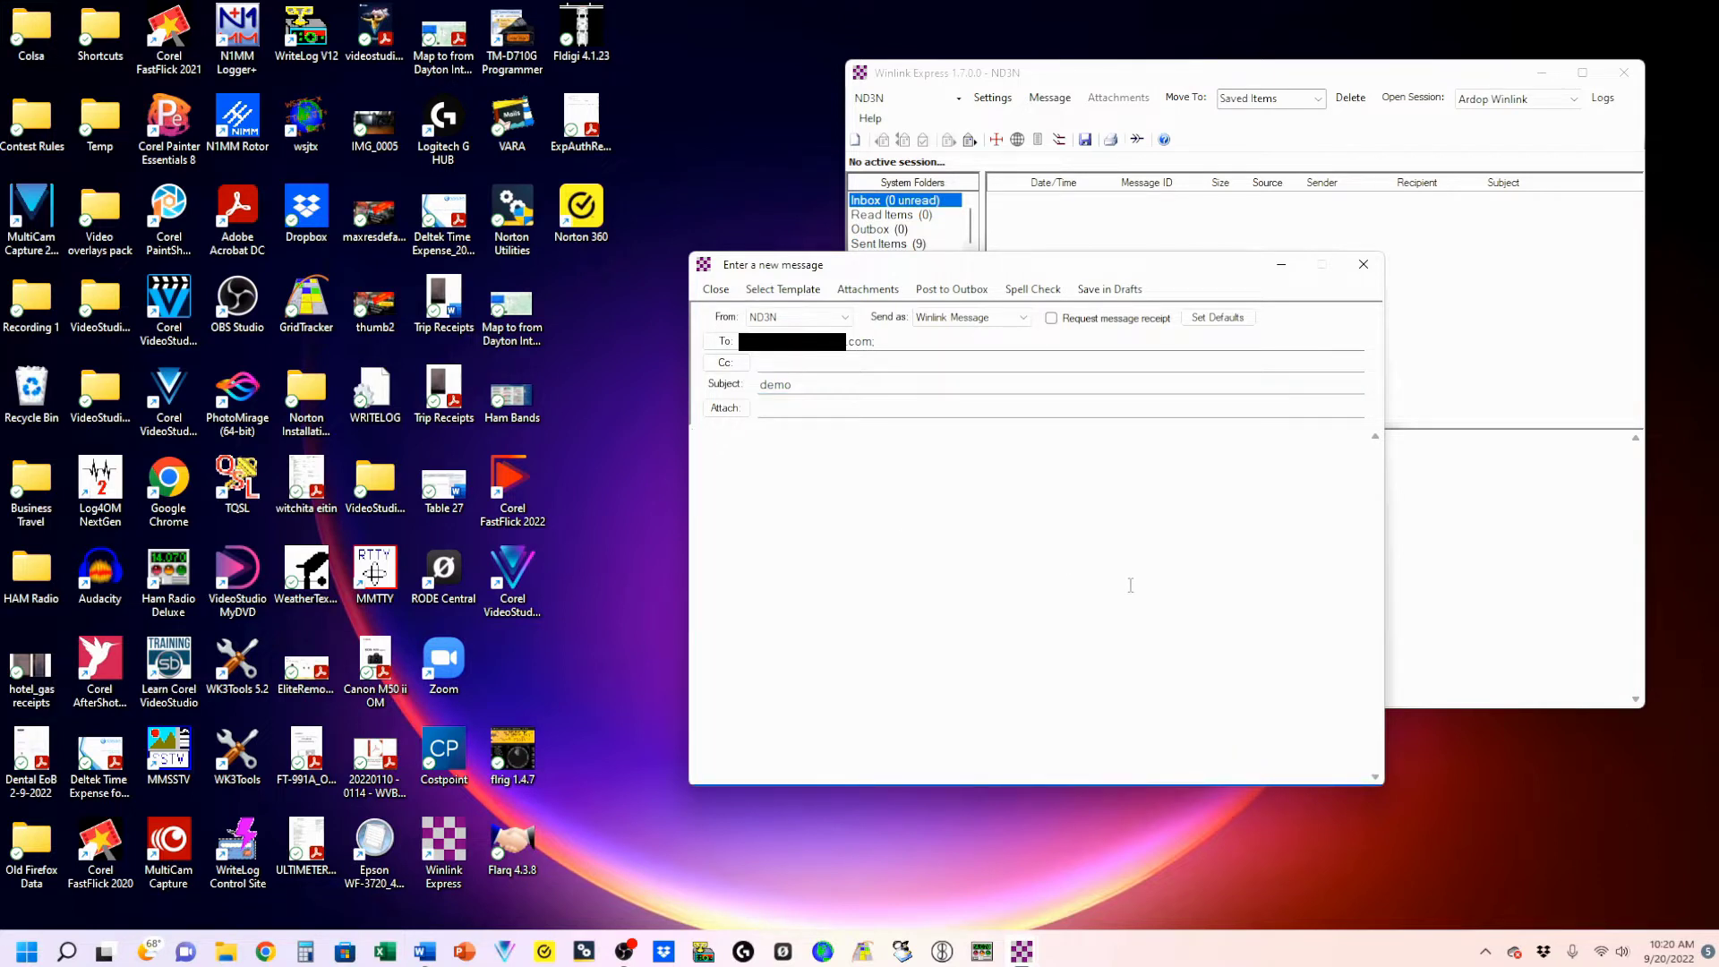
type("This is a demonstration of Winlink.  73 de Tom, ND3N")
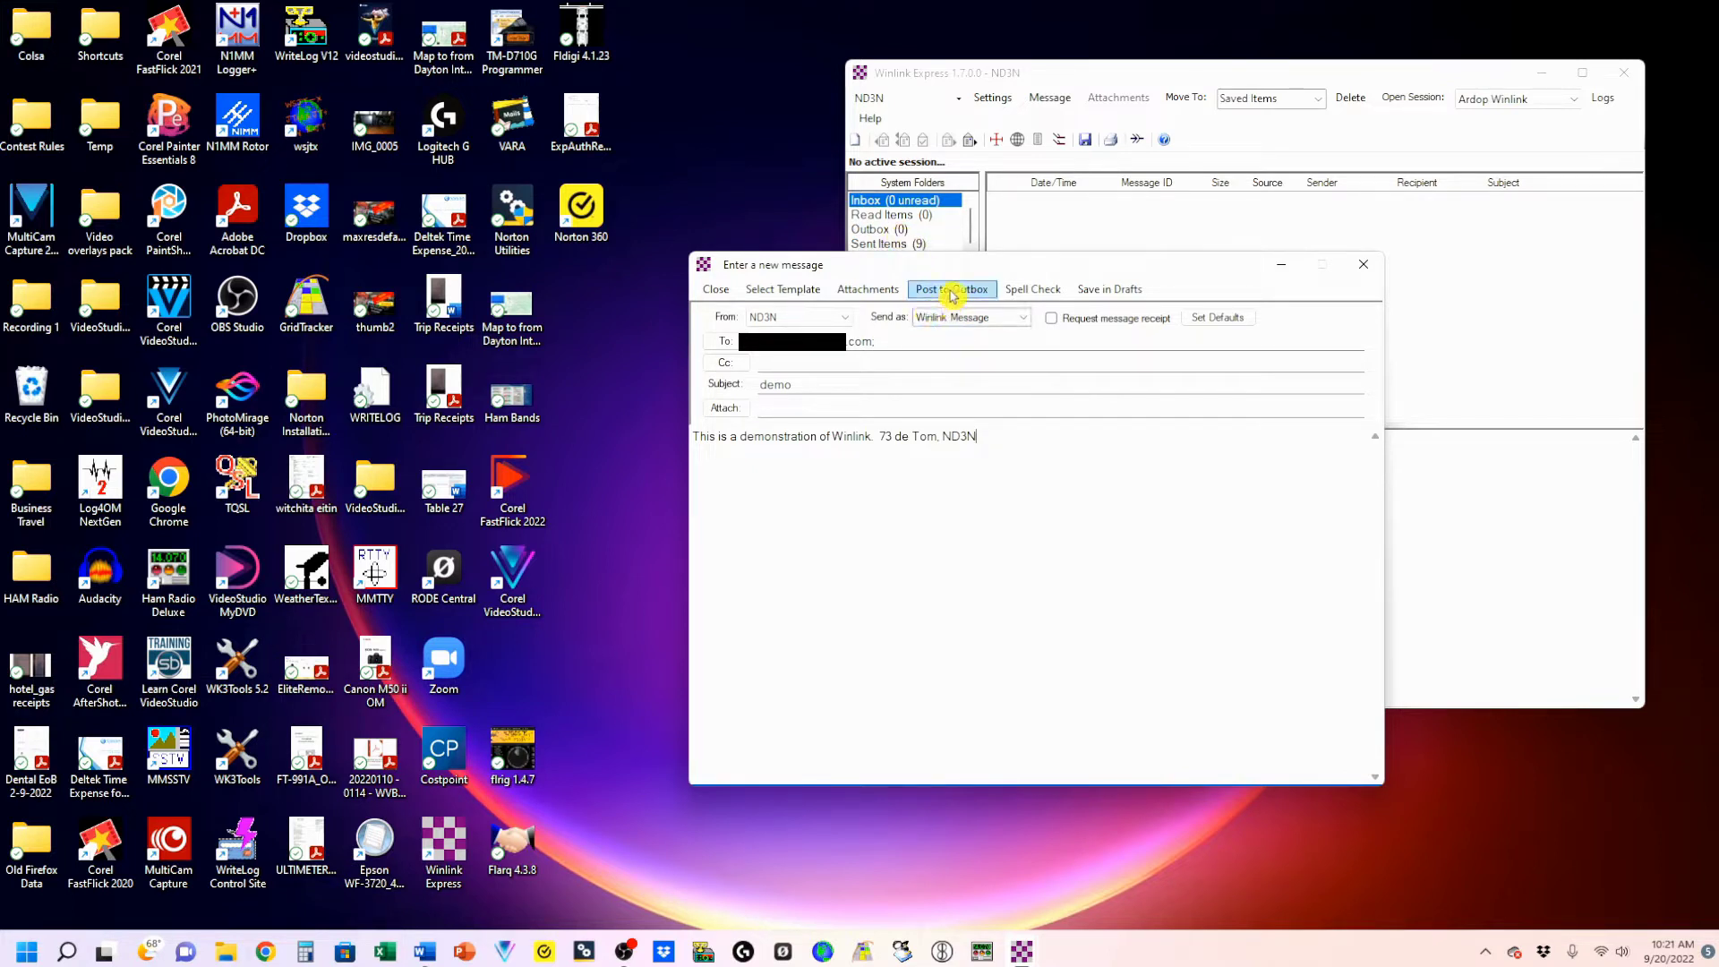
Step: Post the demo message to the outbox and display the Outbox folder
left_click(945, 289)
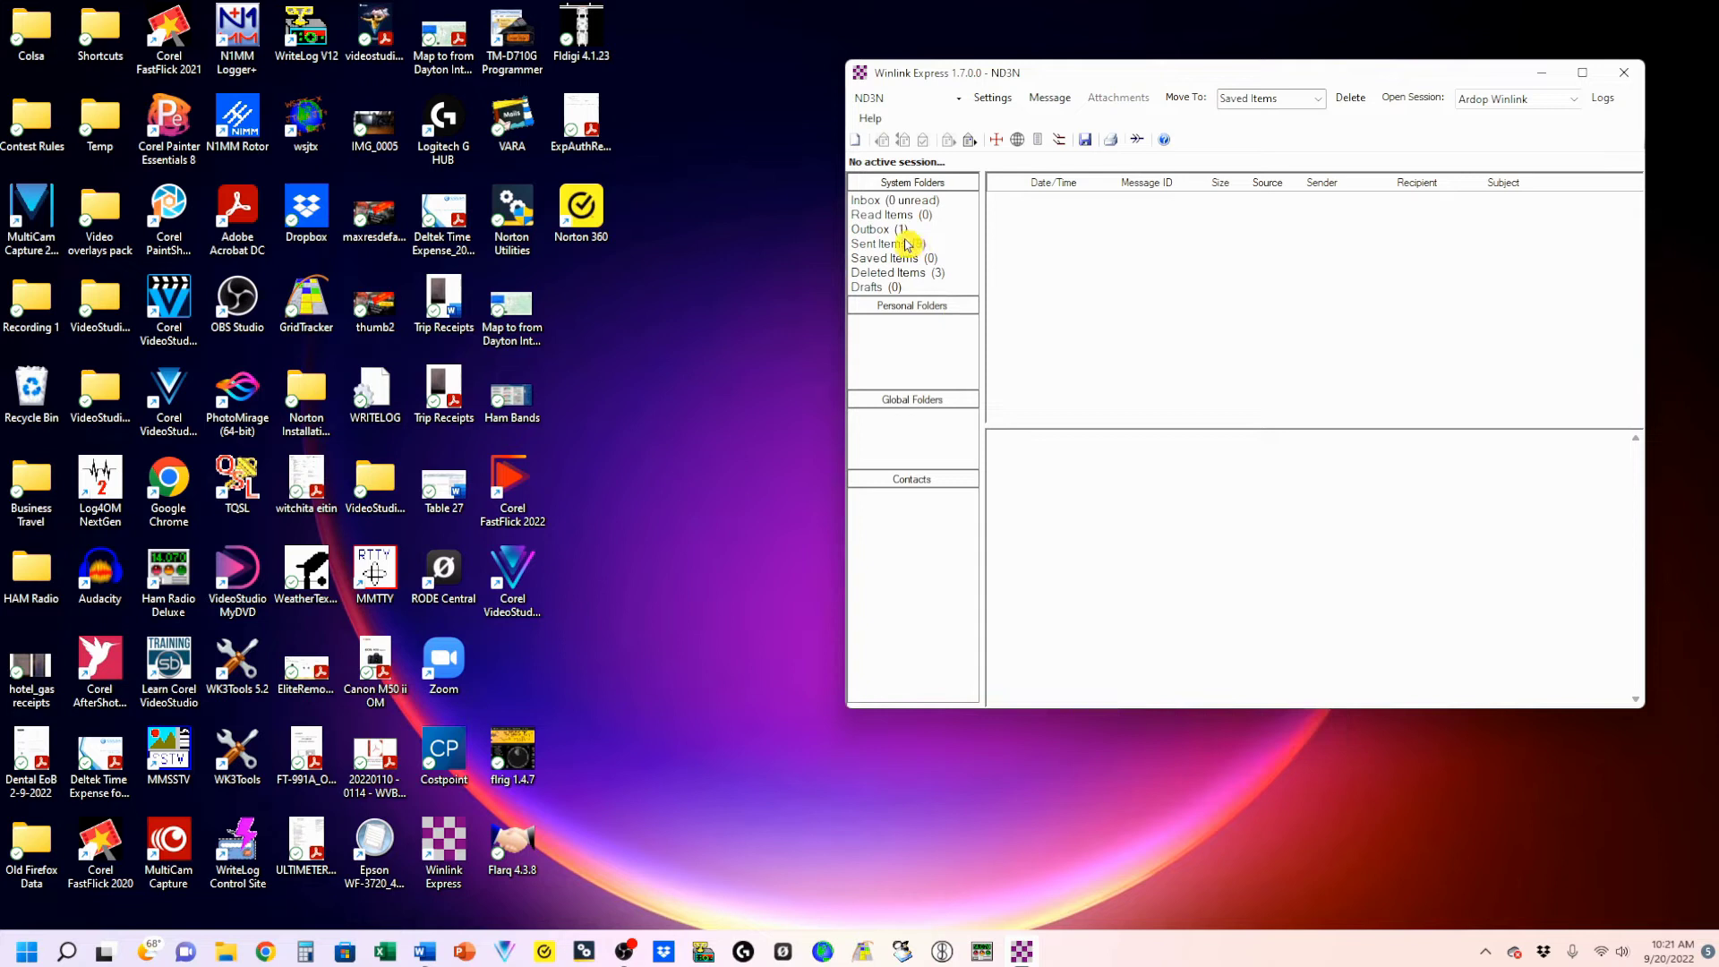
left_click(885, 230)
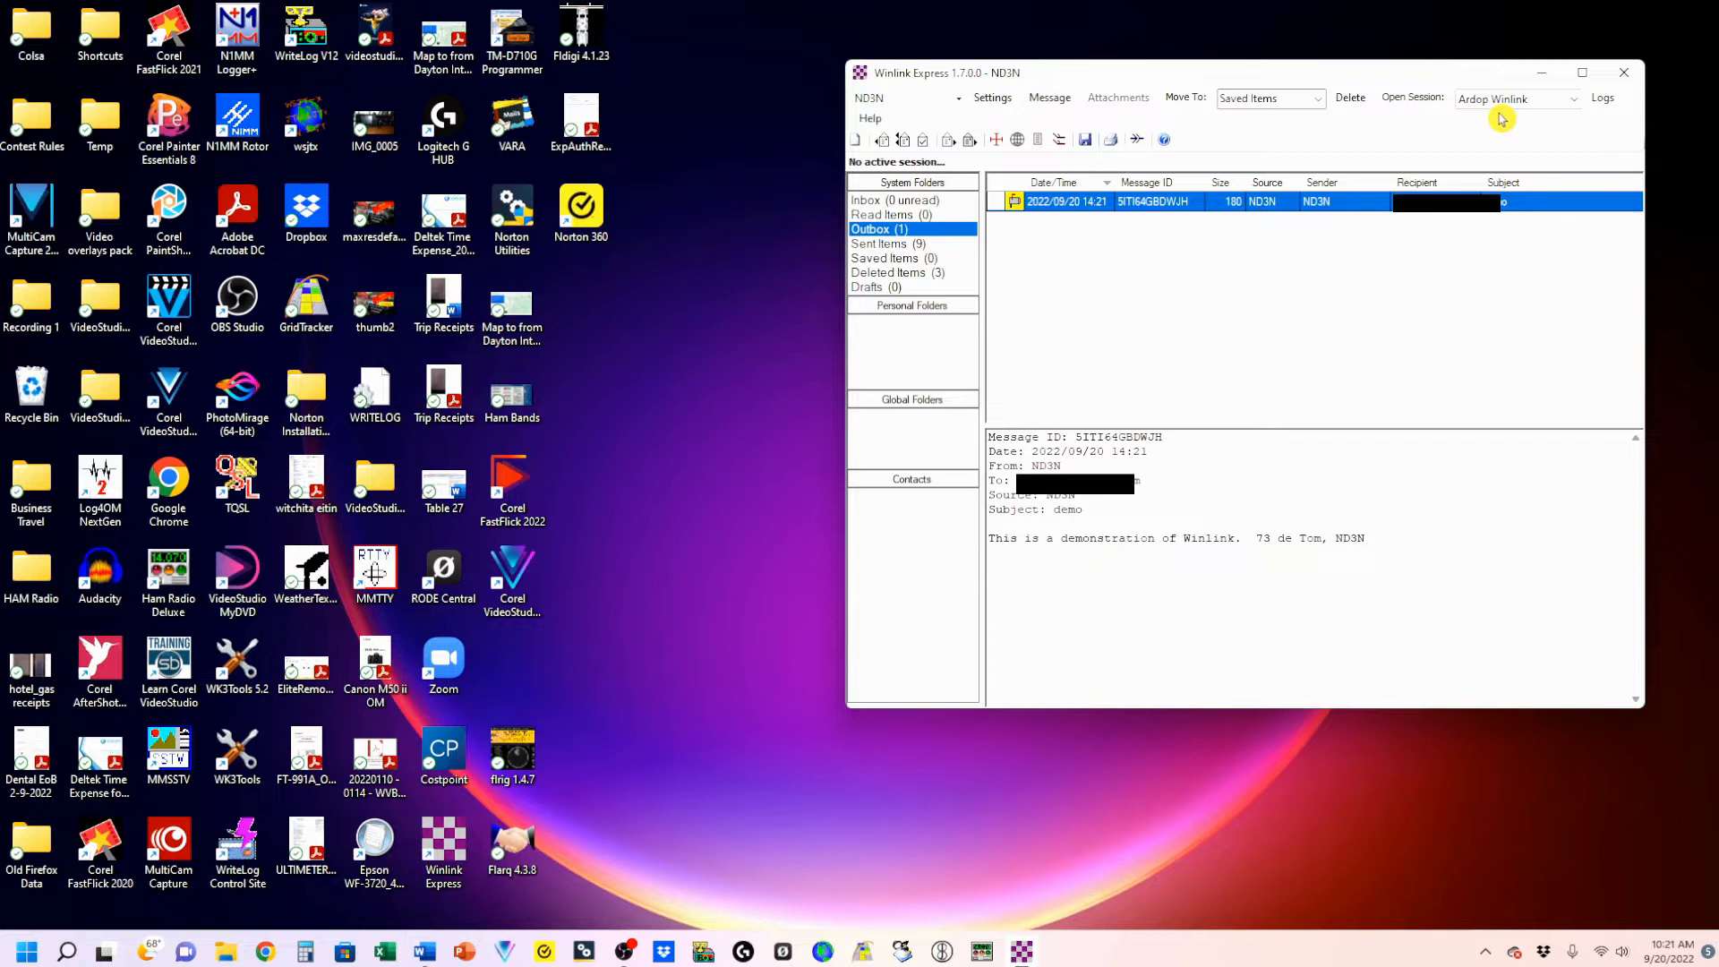
Step: Select Ardop Winlink as the type of session to open
left_click(1575, 103)
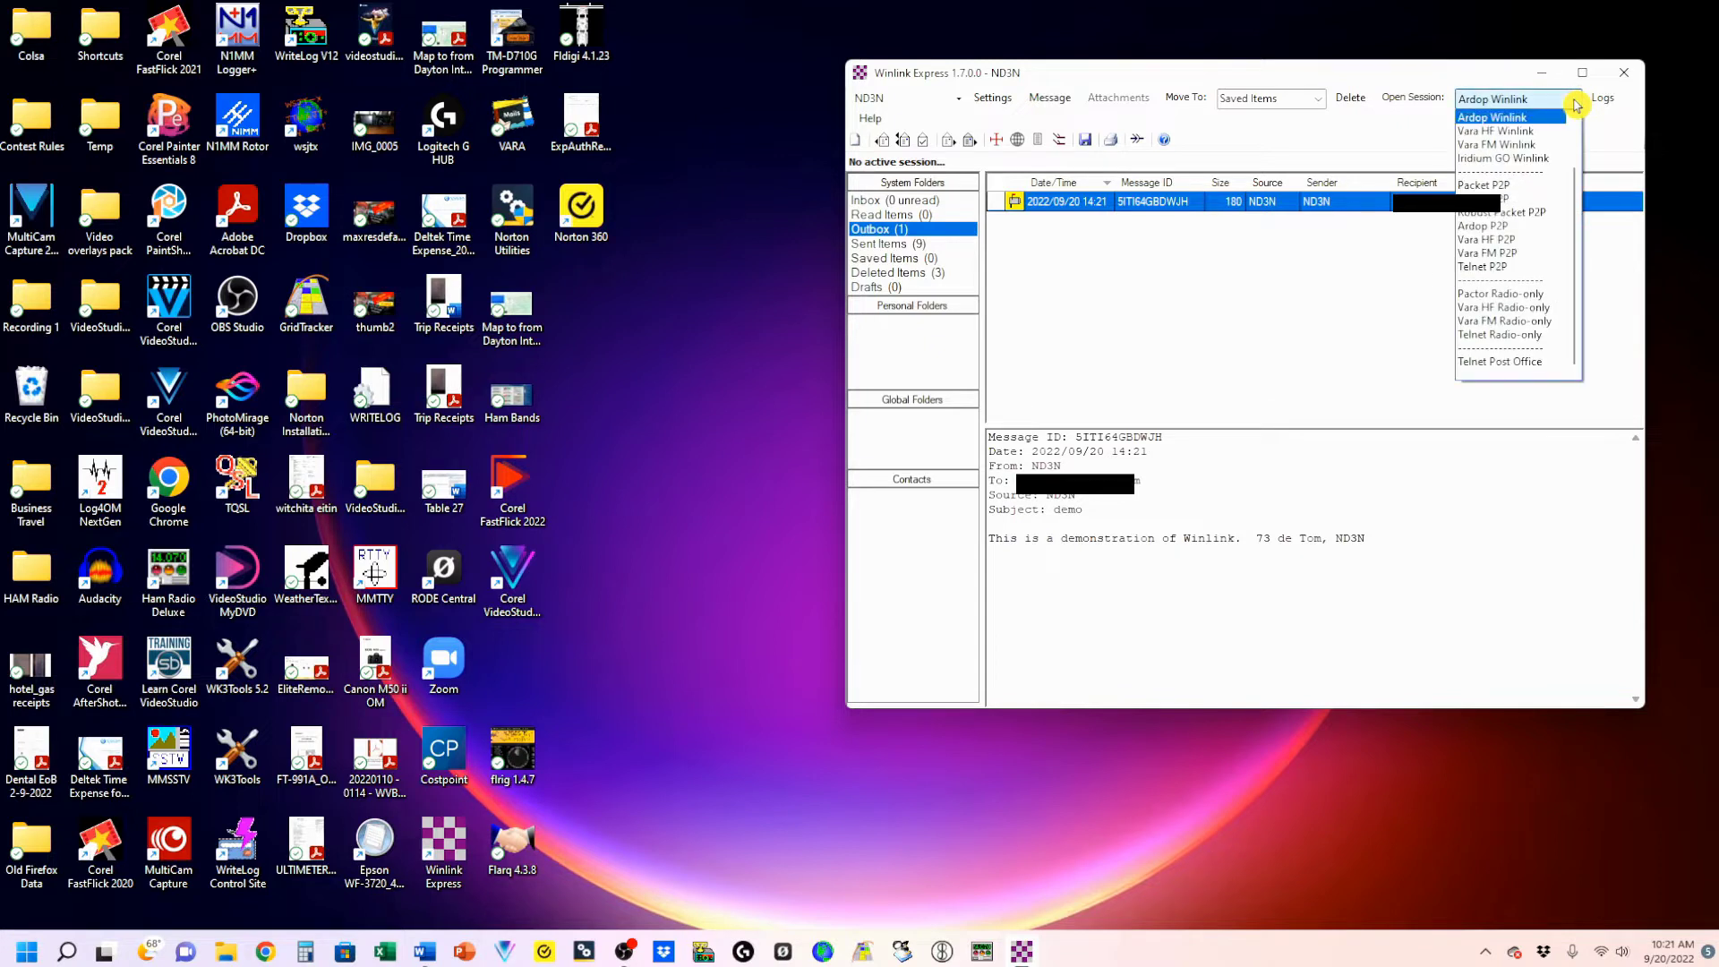
left_click(1512, 124)
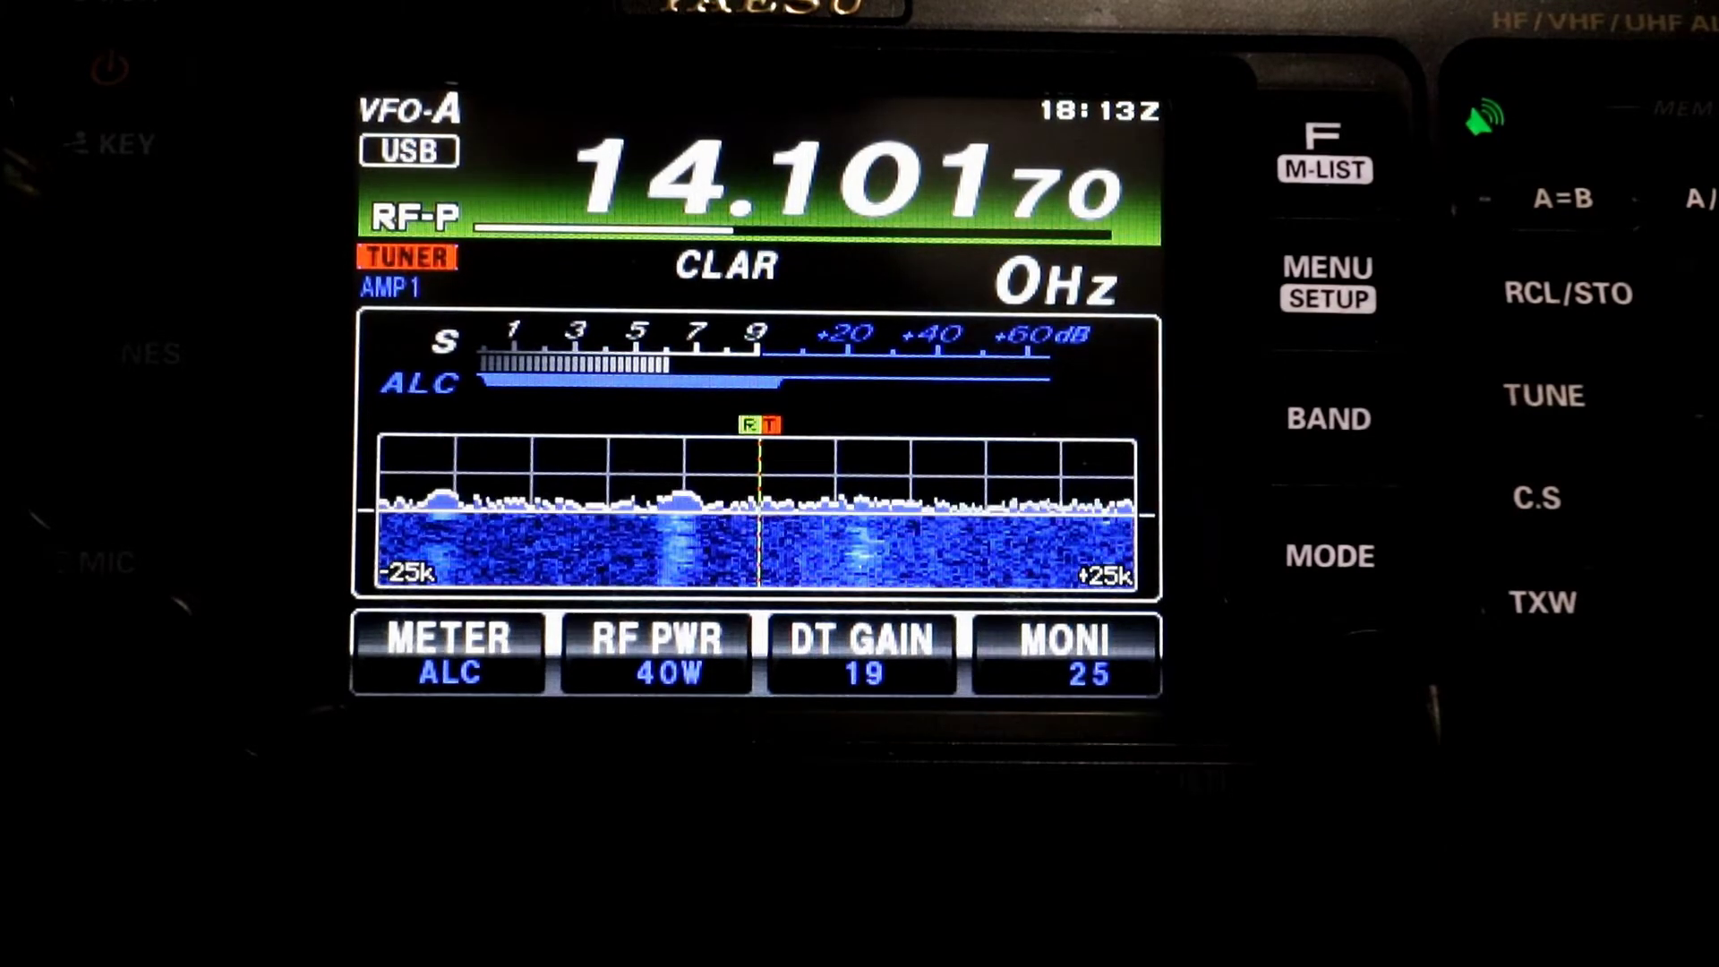
left_click(1329, 282)
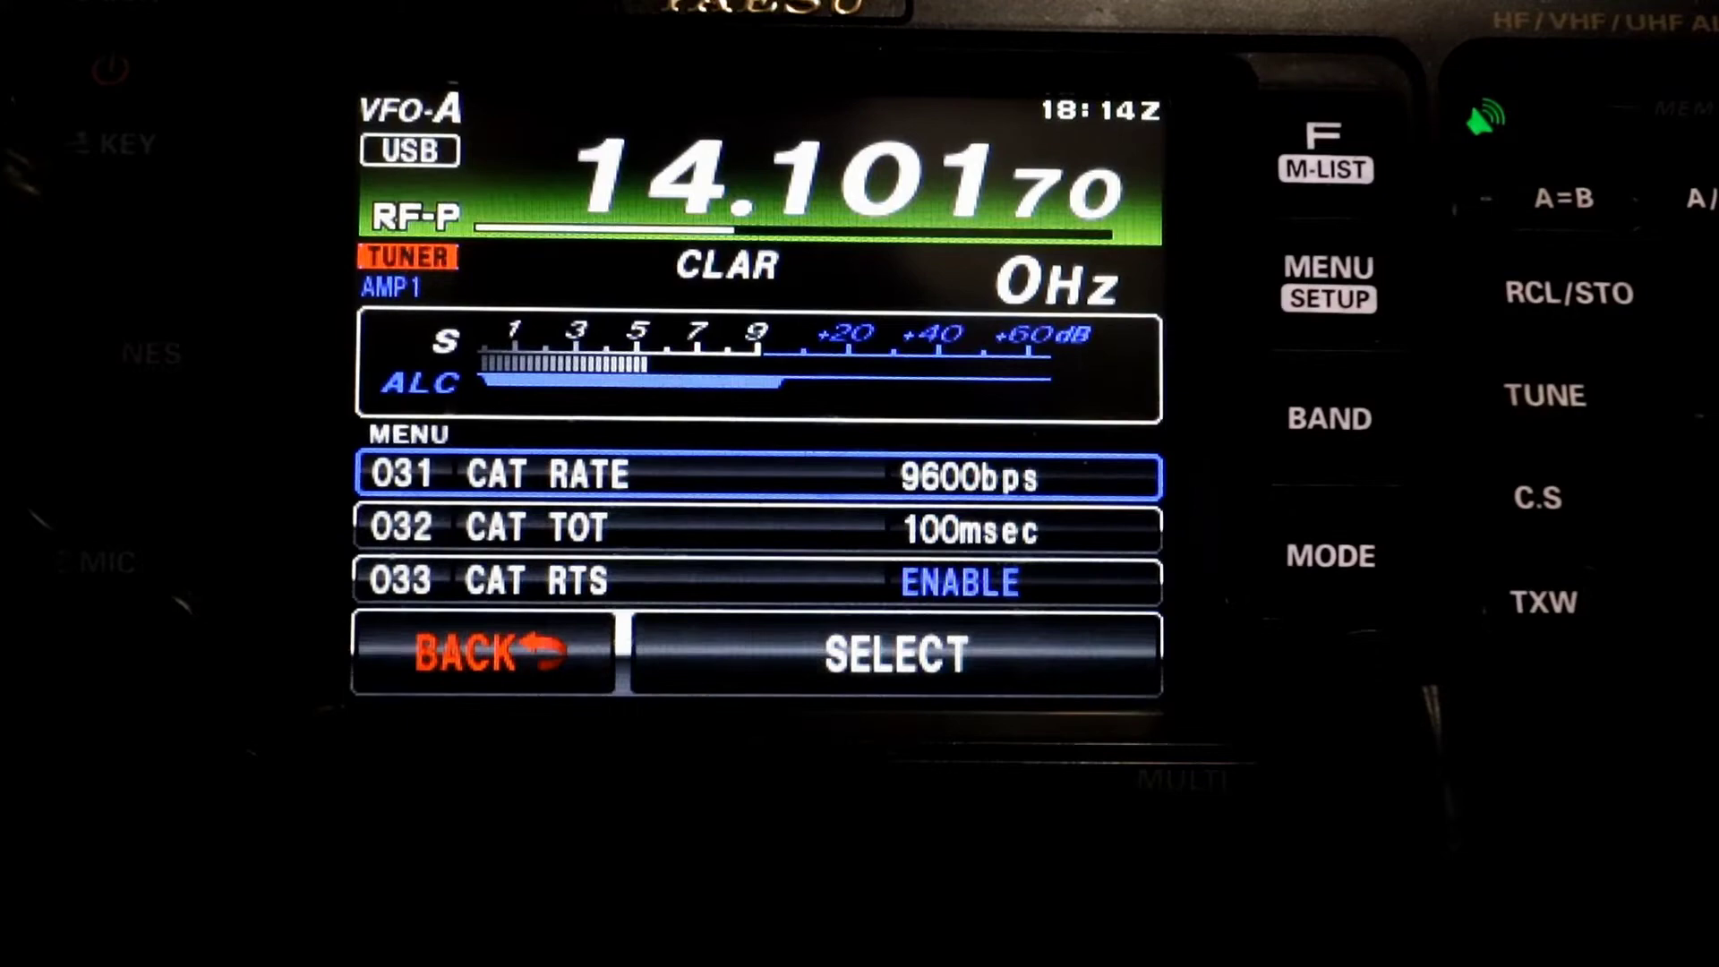
scroll(758, 528, "down", 20)
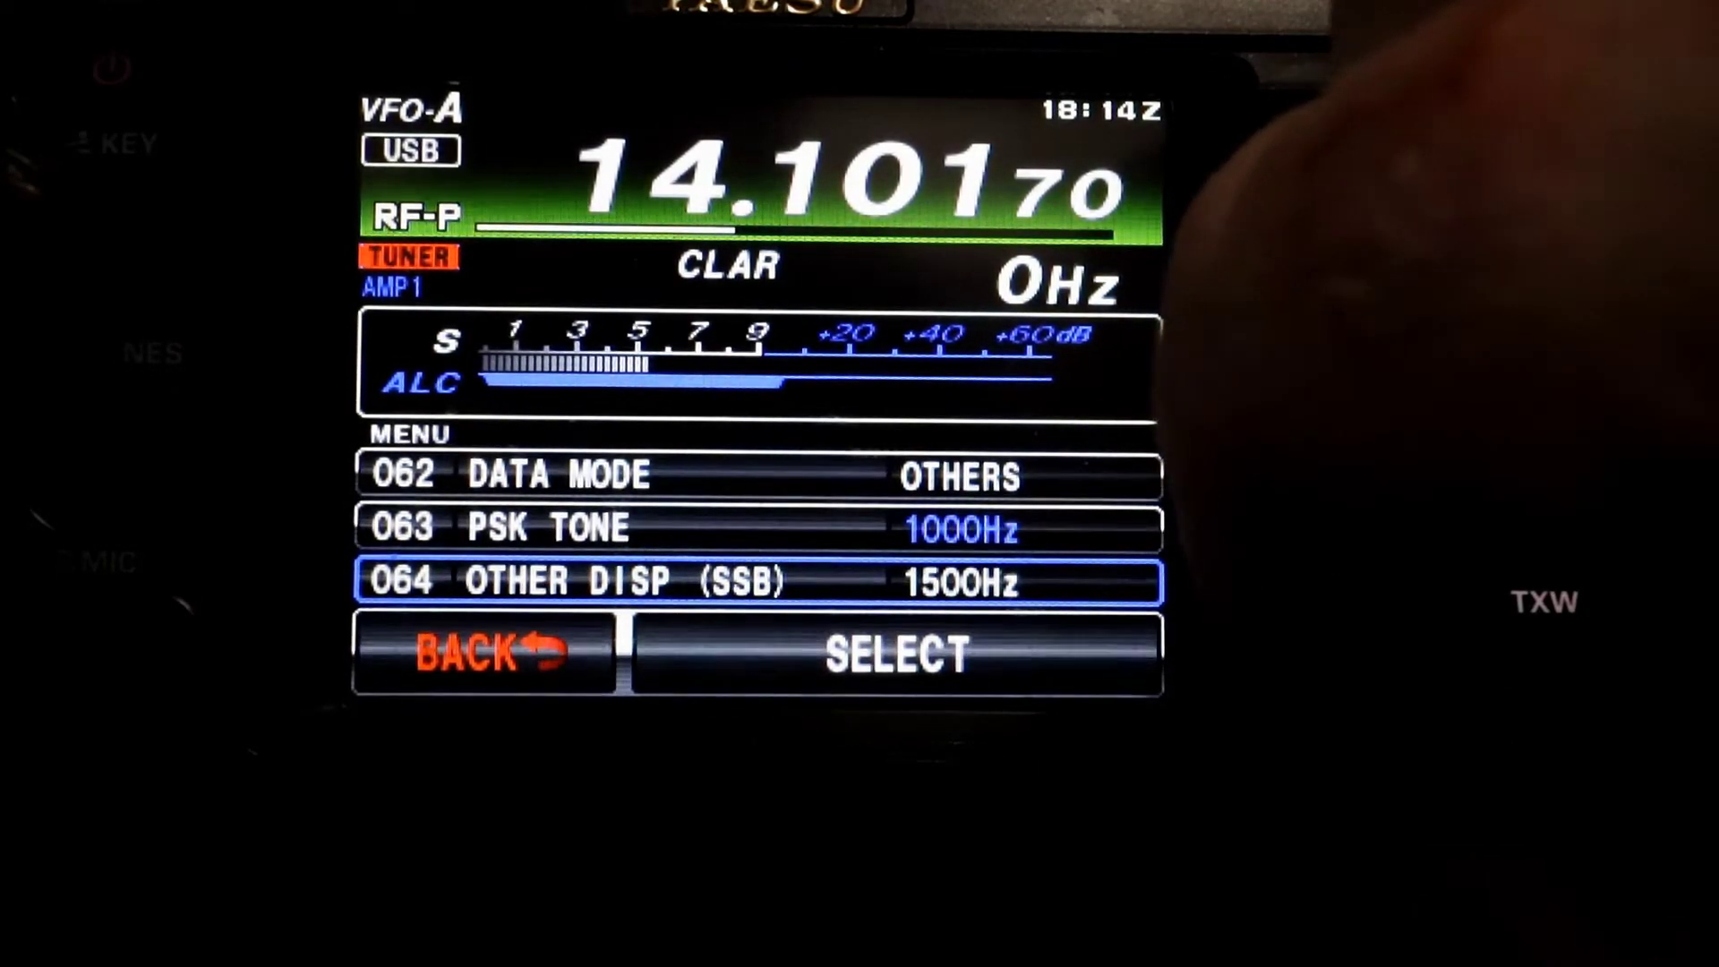
scroll(759, 529, "down", 1)
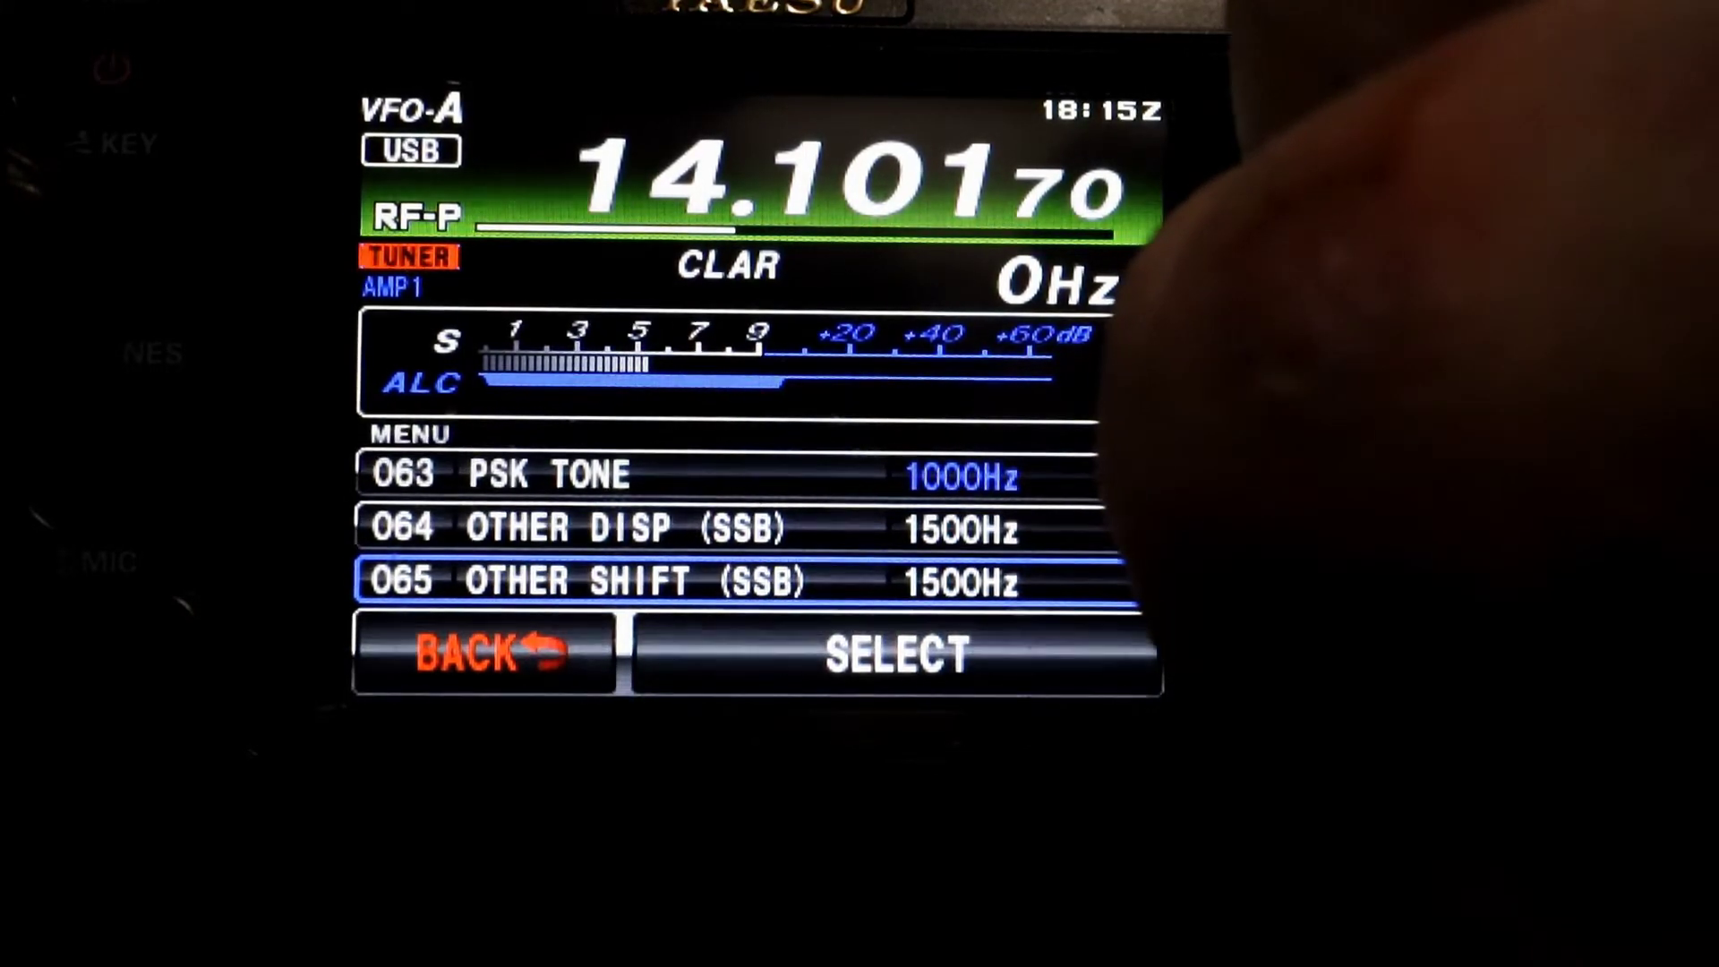
scroll(760, 528, "down", 1)
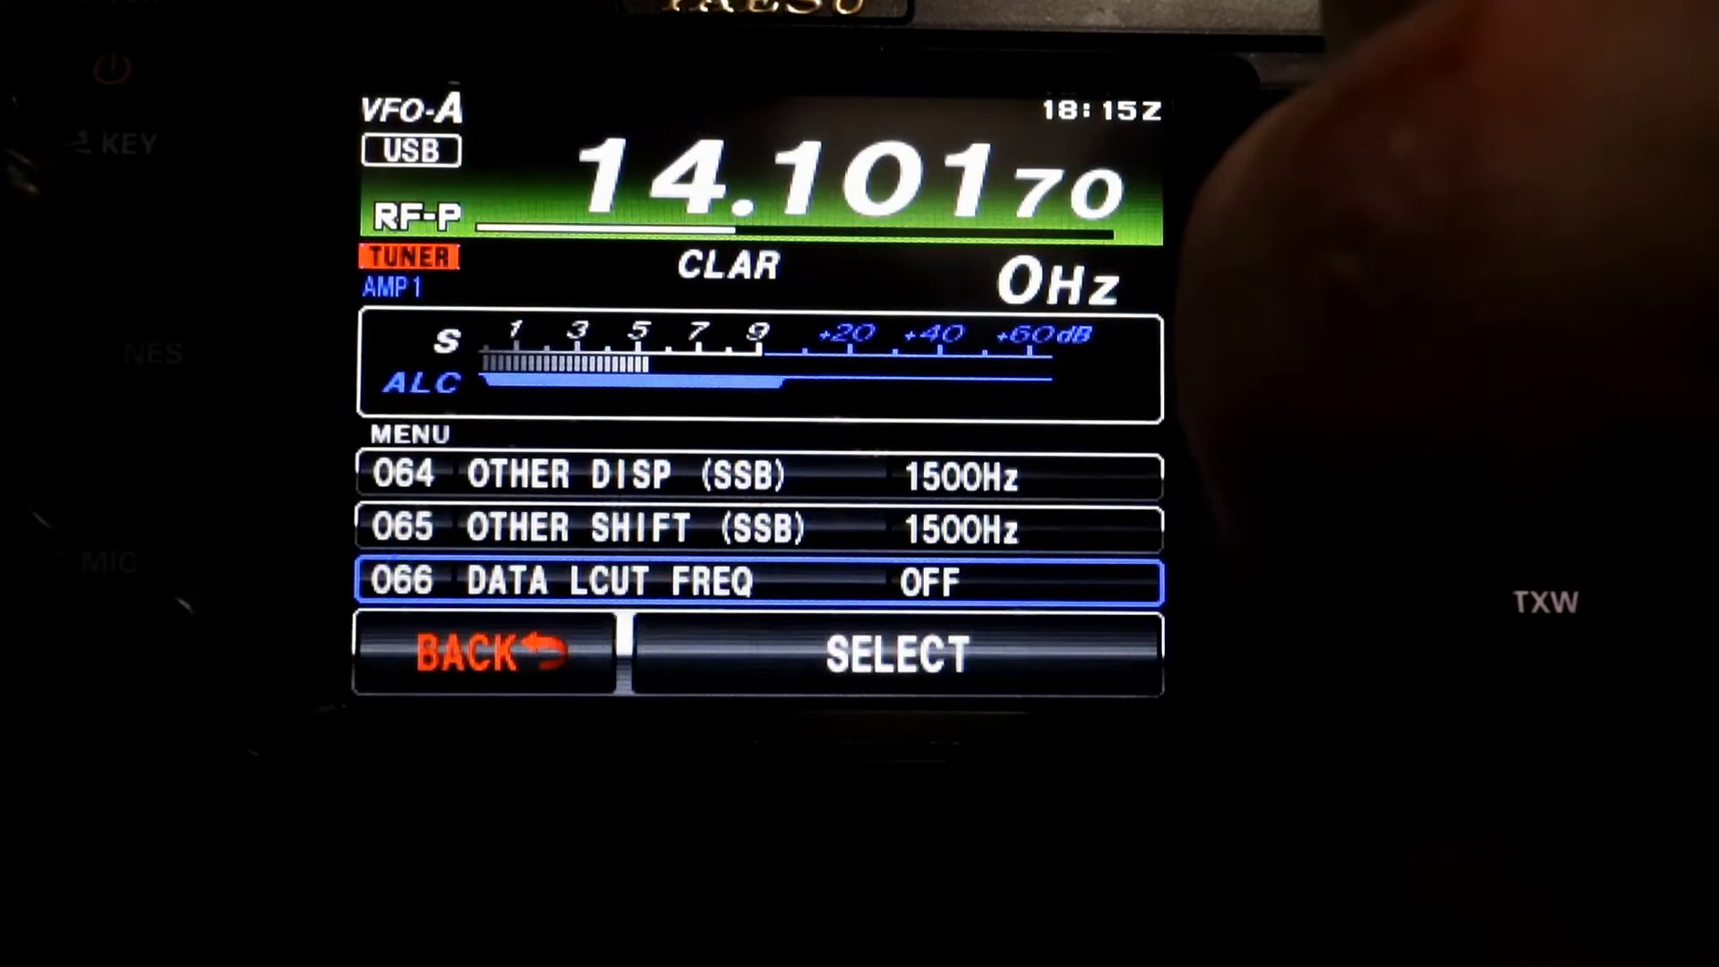
scroll(759, 529, "down", 2)
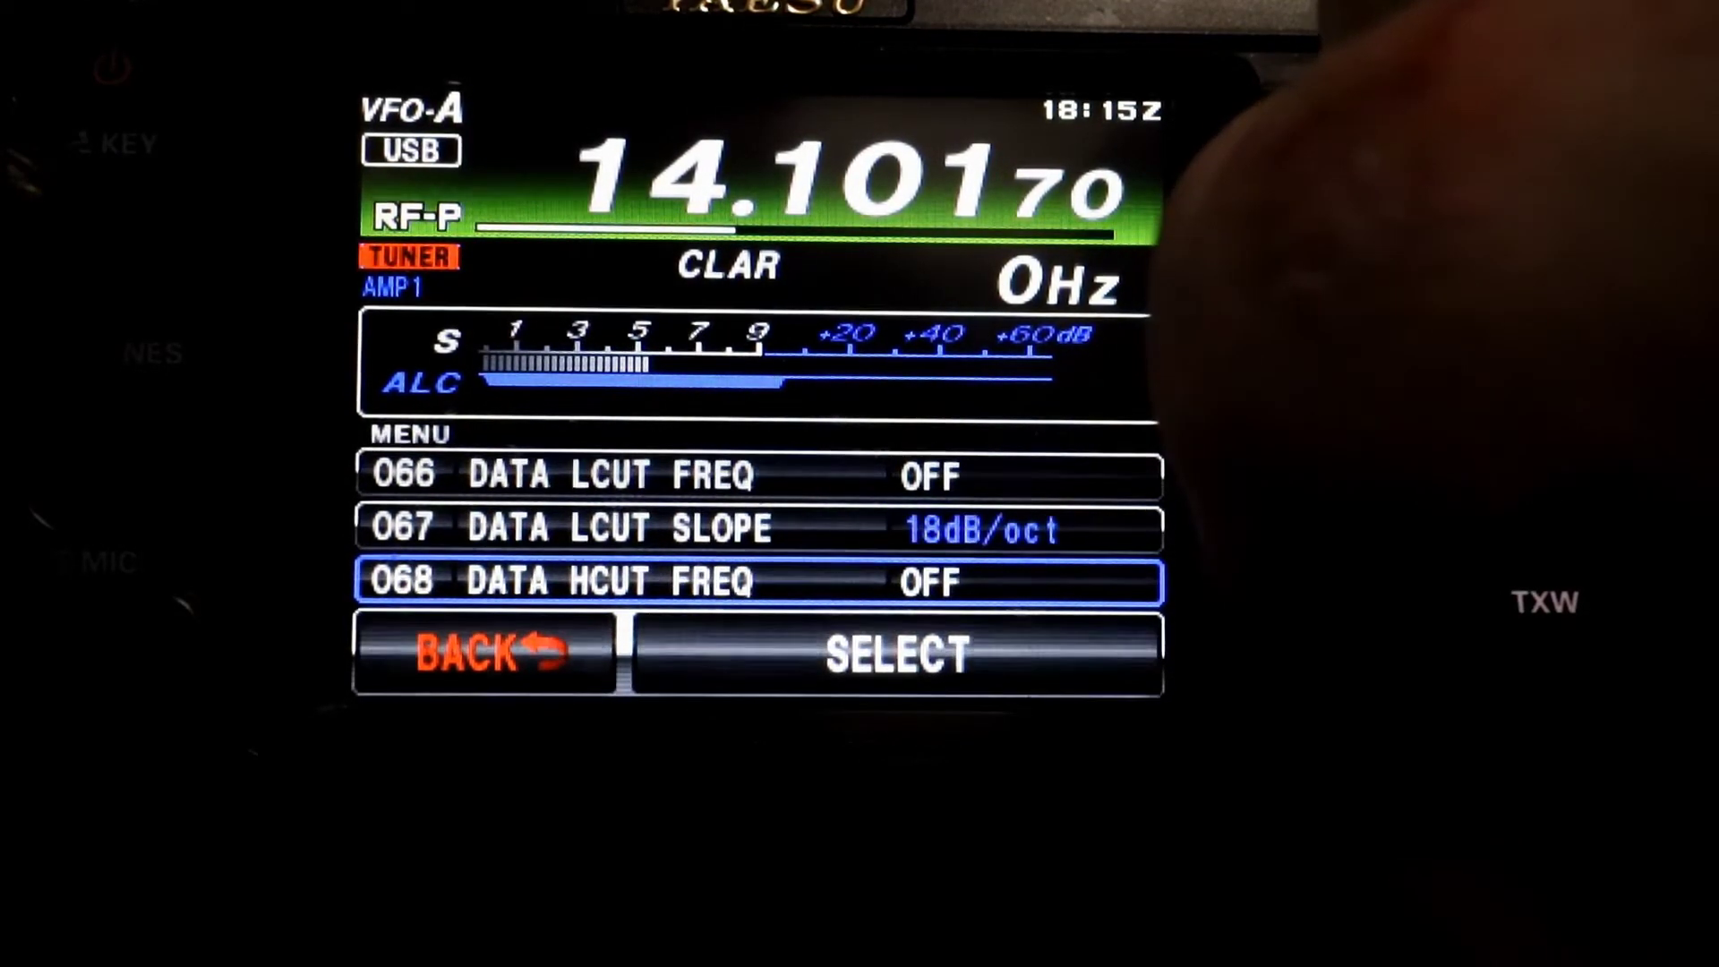
scroll(759, 528, "down", 3)
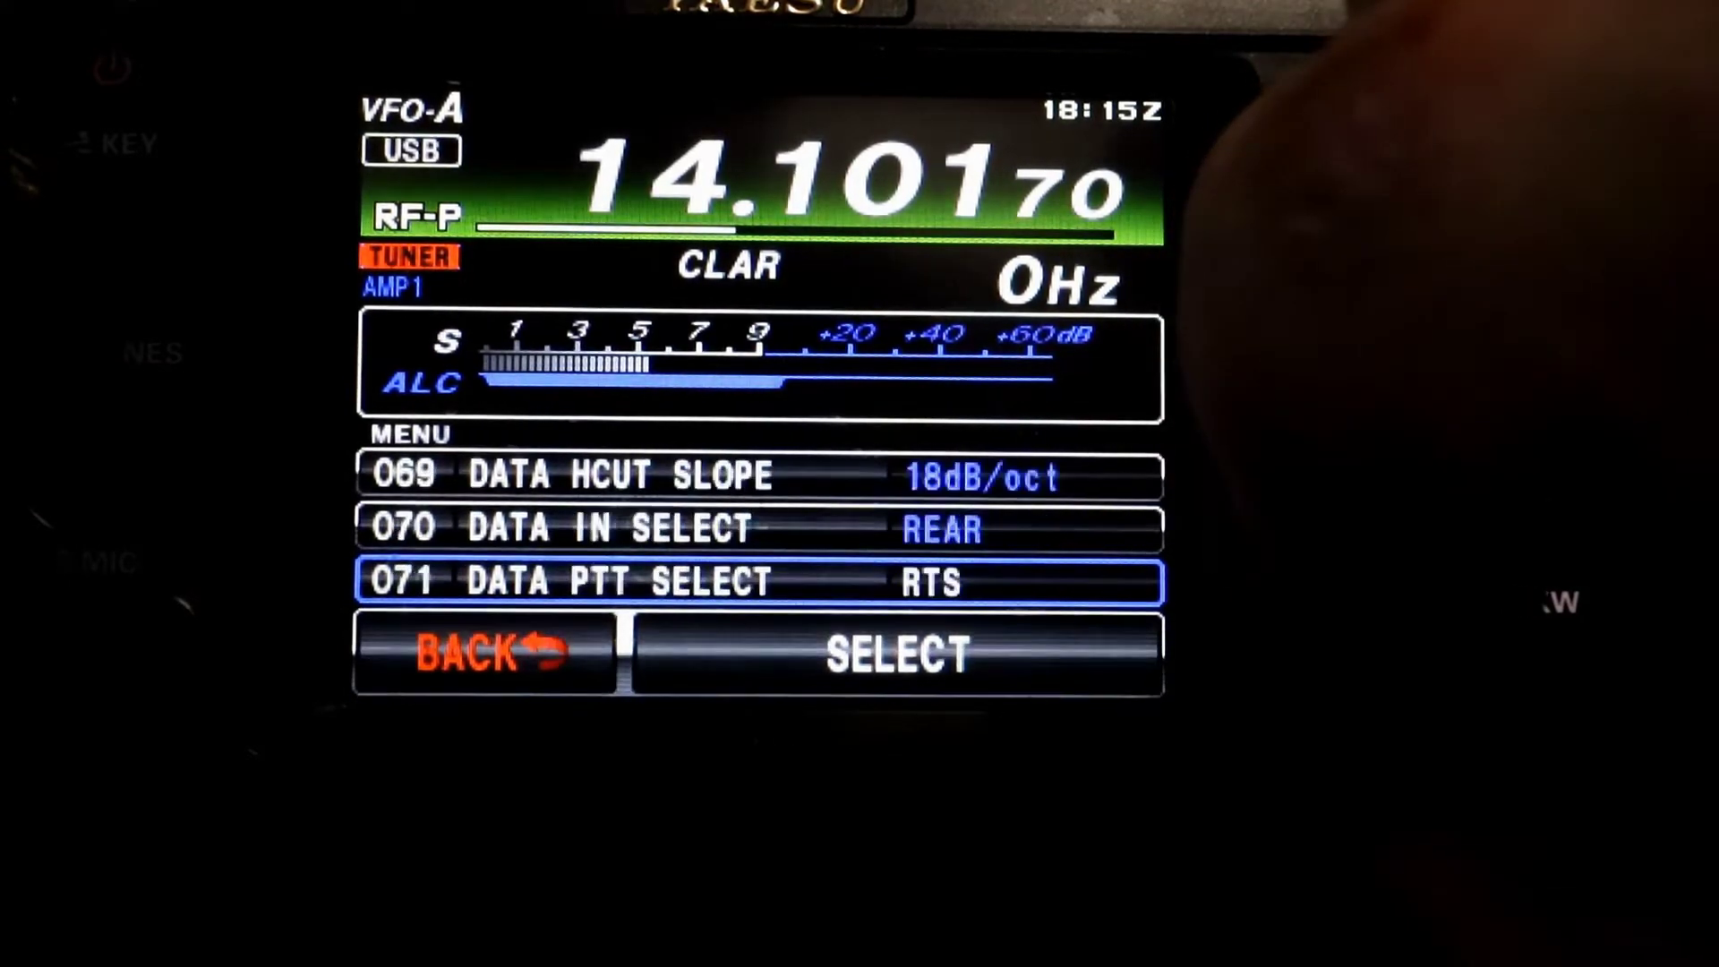
scroll(760, 528, "down", 1)
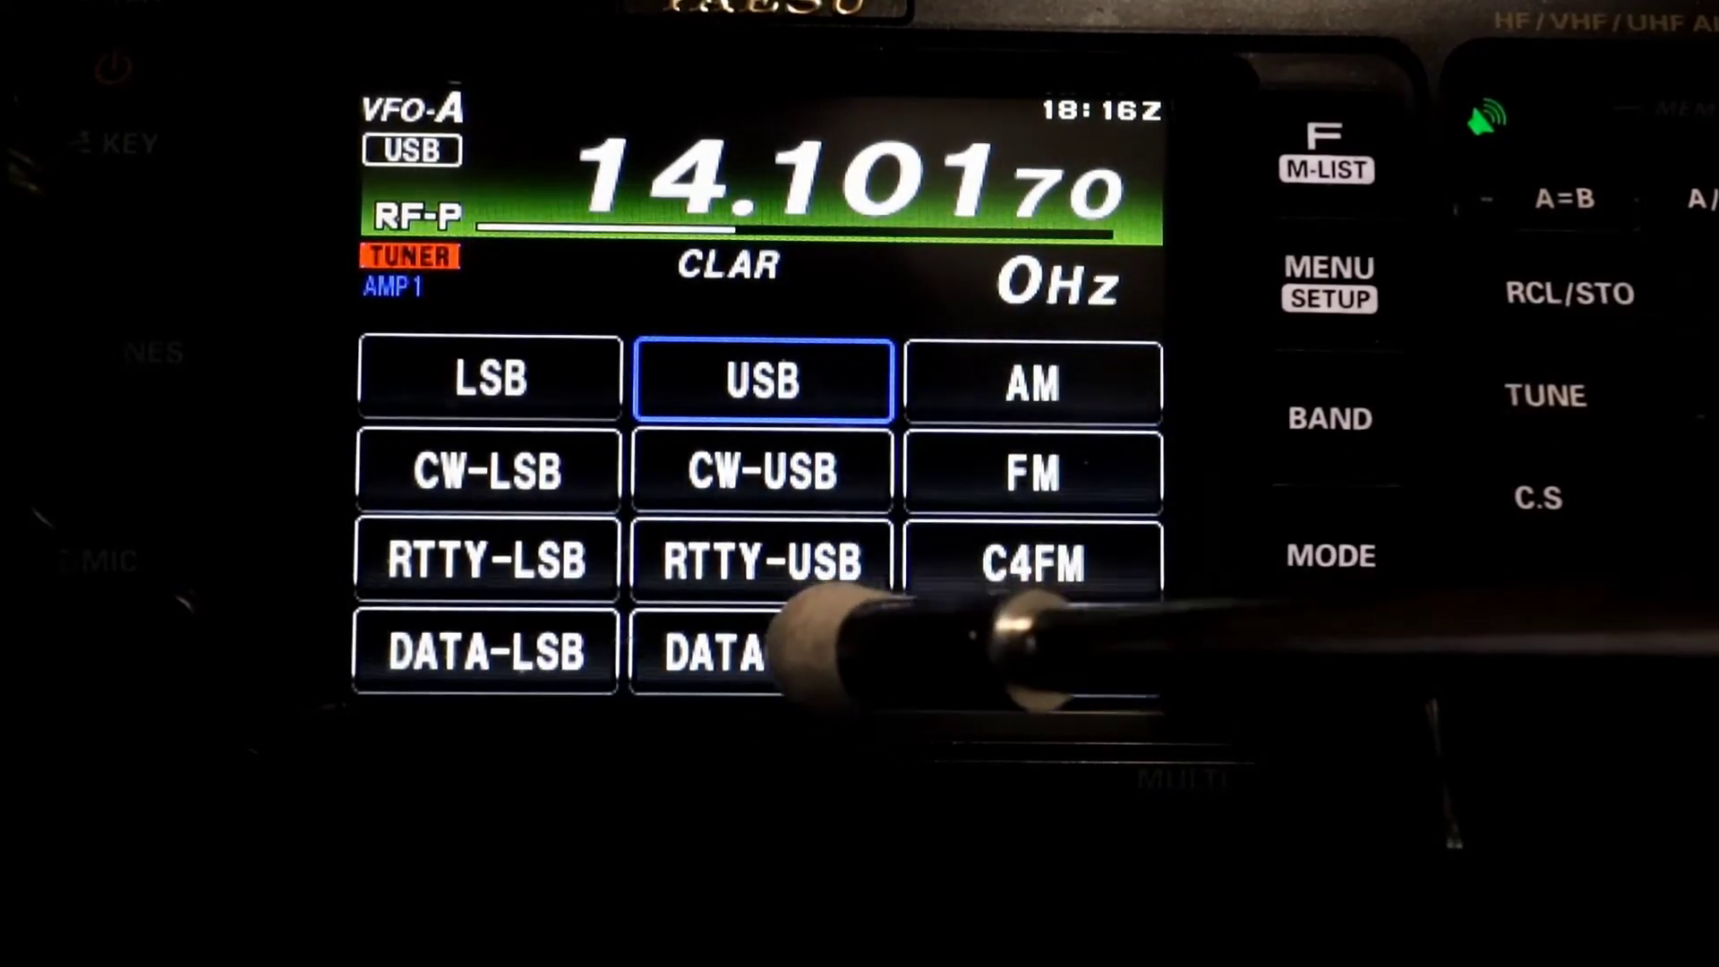
left_click(761, 652)
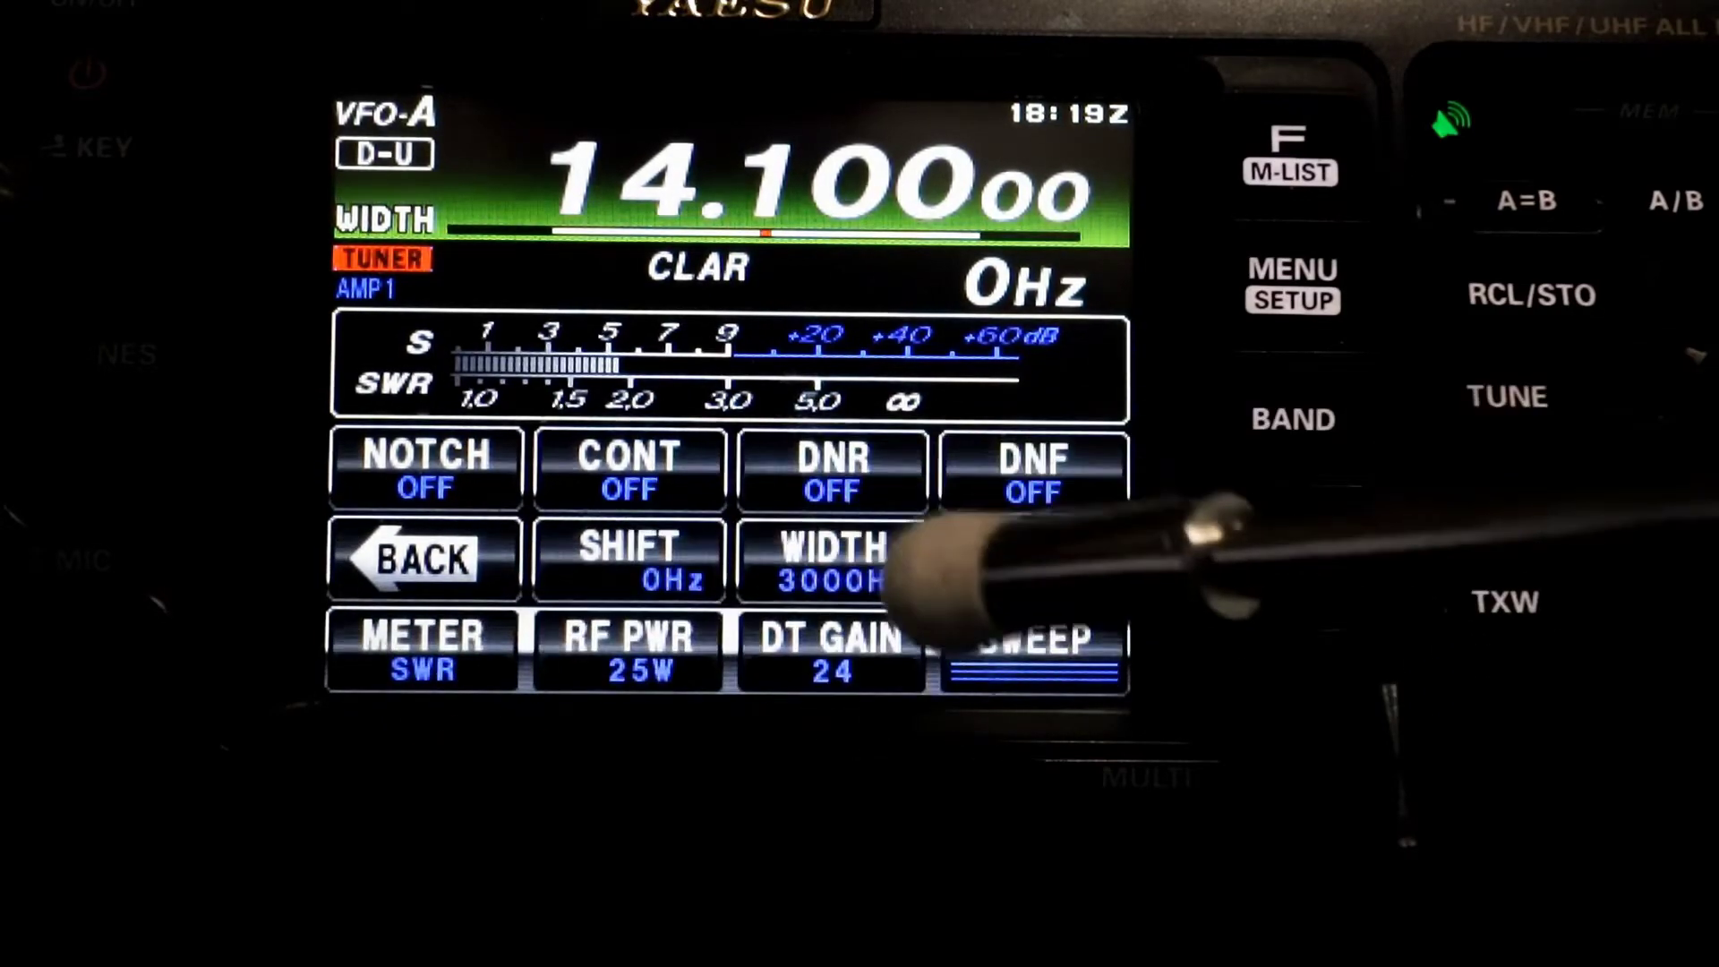
left_click(1079, 557)
left_click(1039, 560)
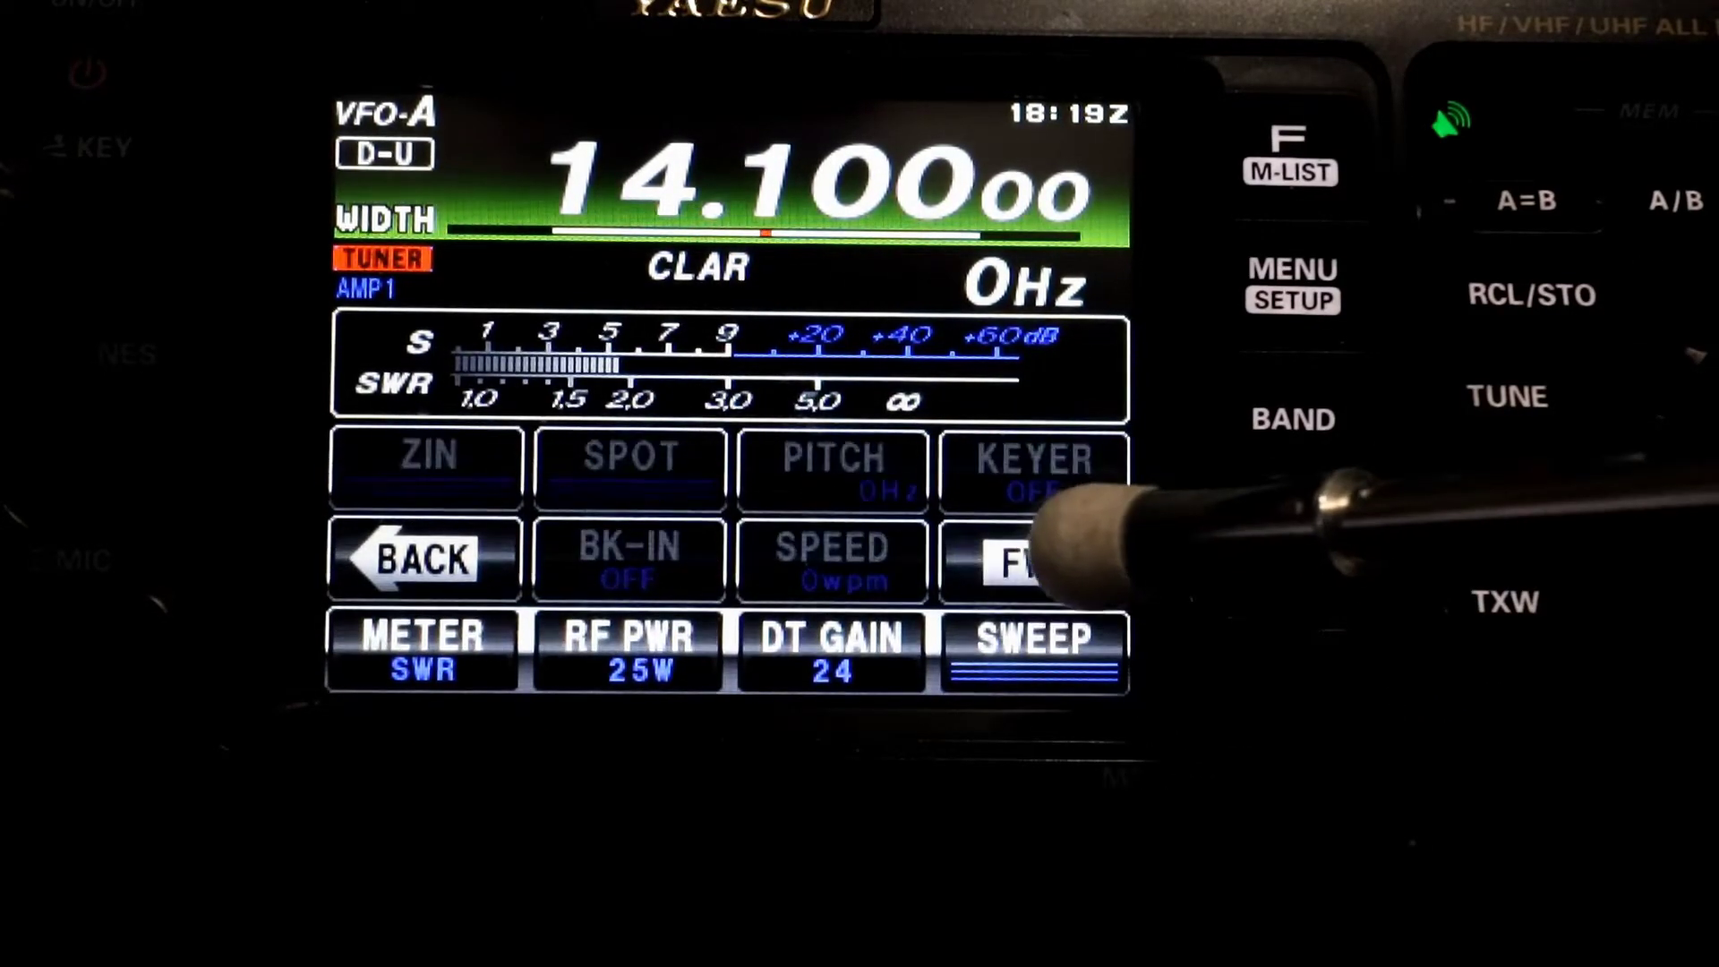
left_click(1047, 557)
left_click(475, 457)
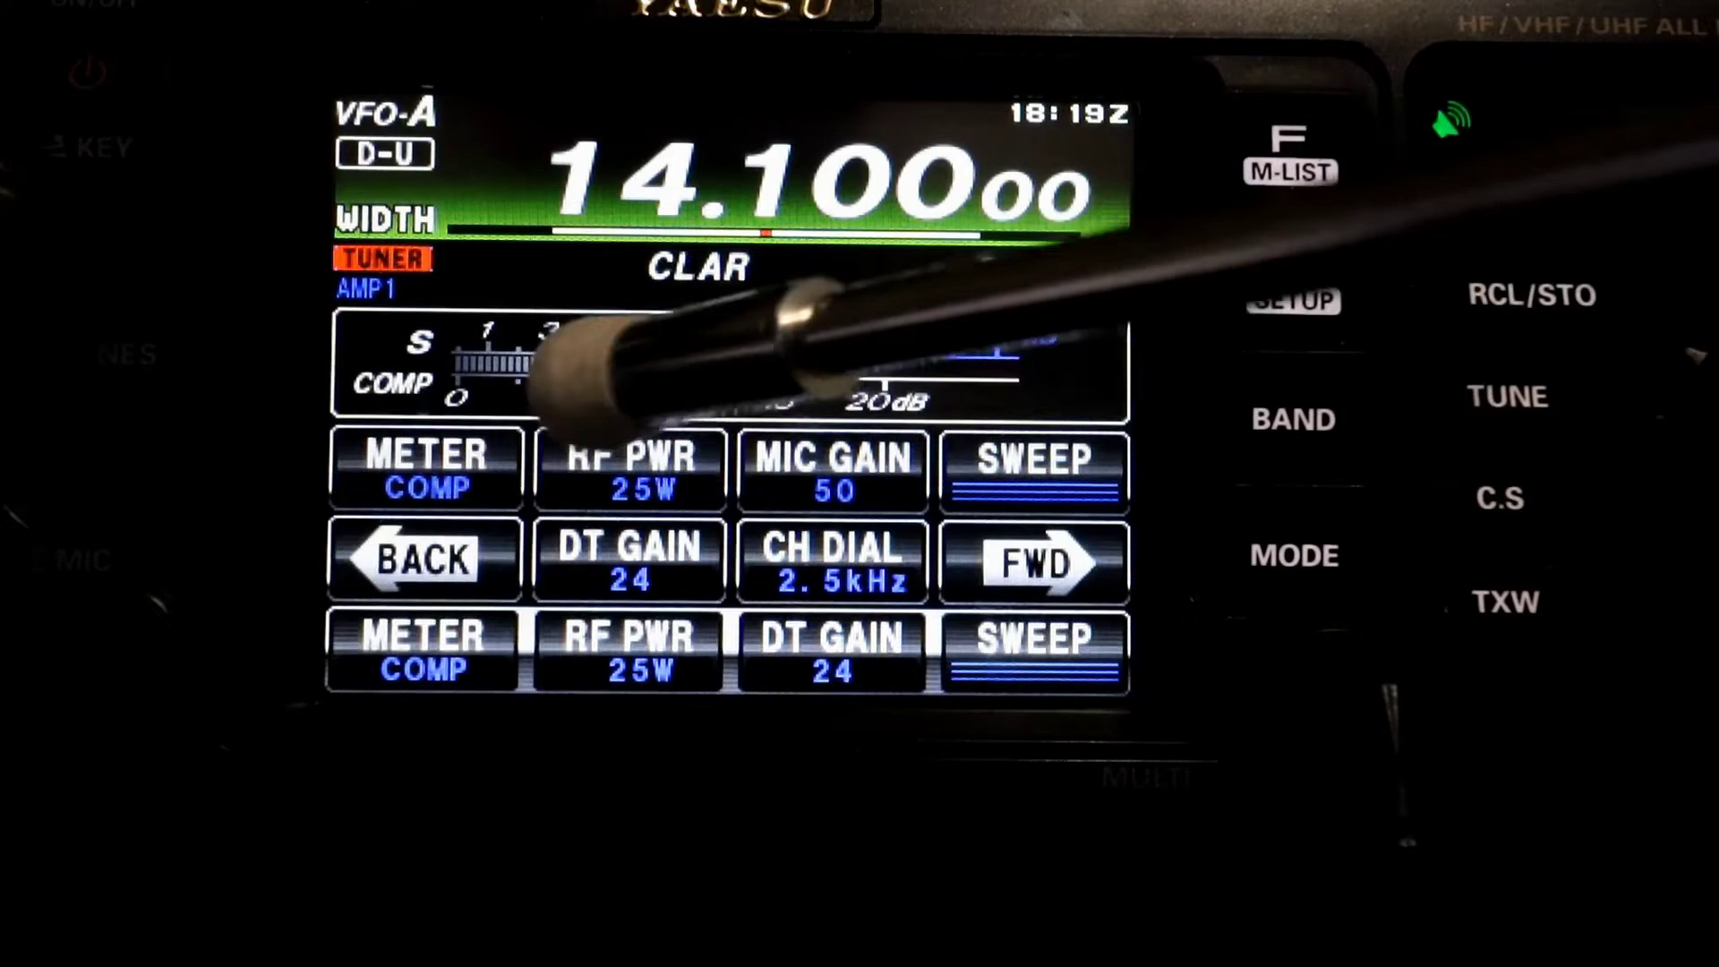
left_click(416, 461)
left_click(412, 461)
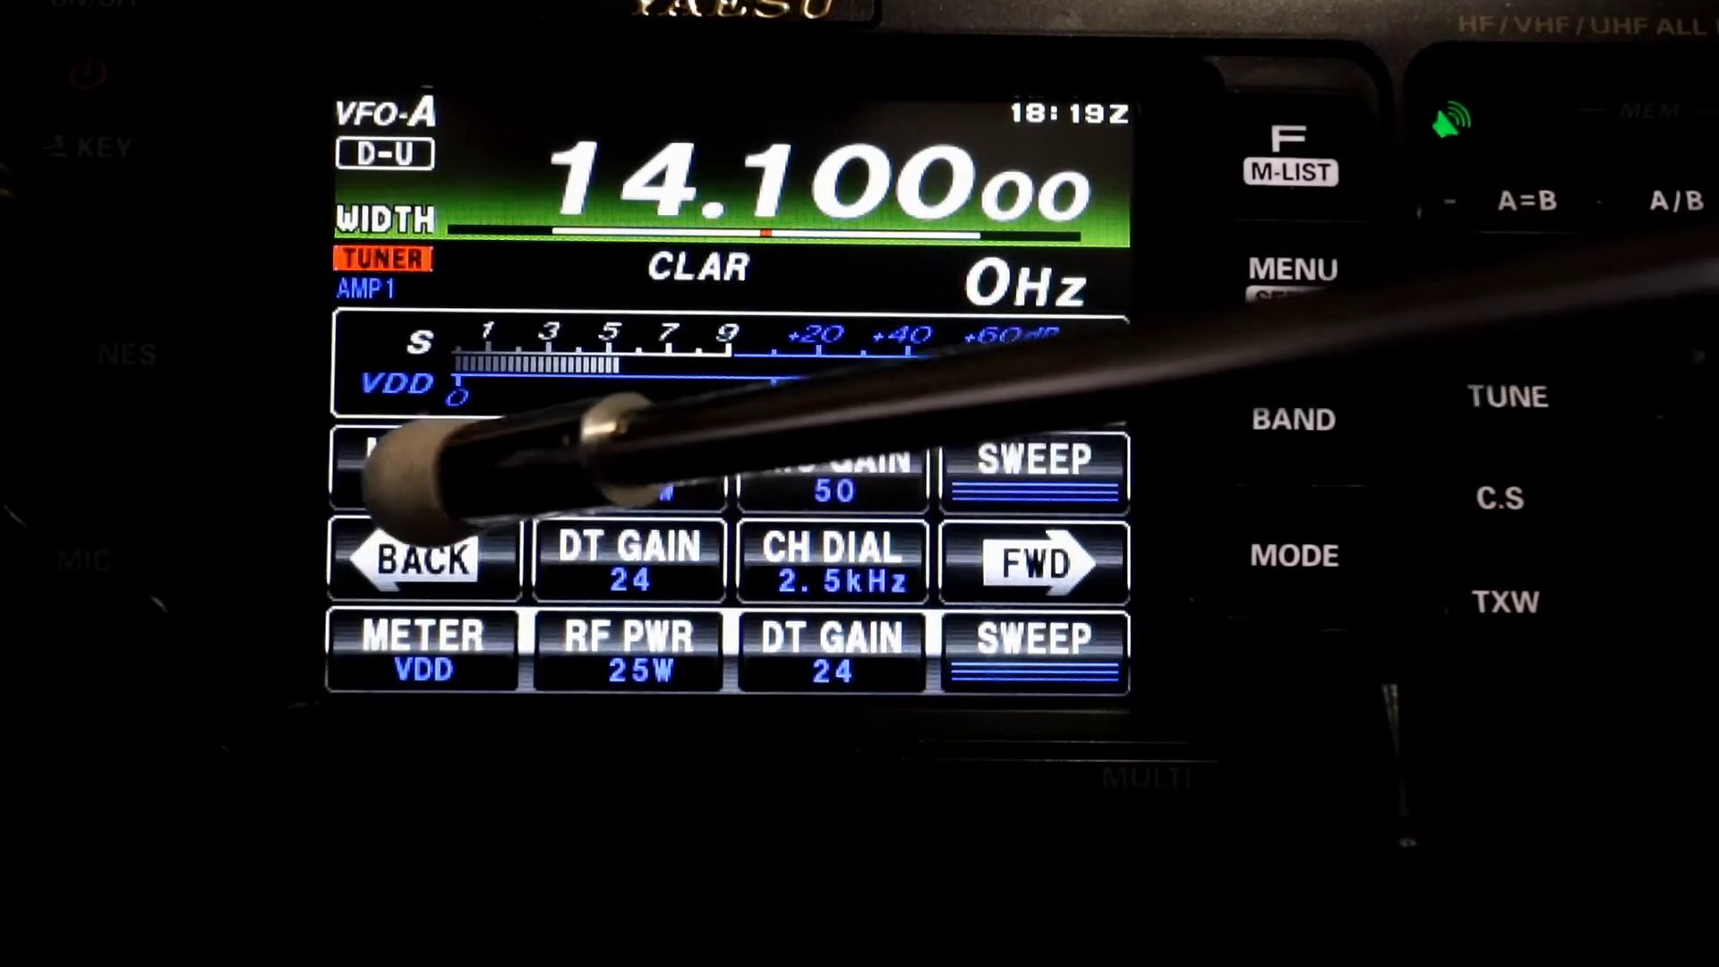
left_click(421, 461)
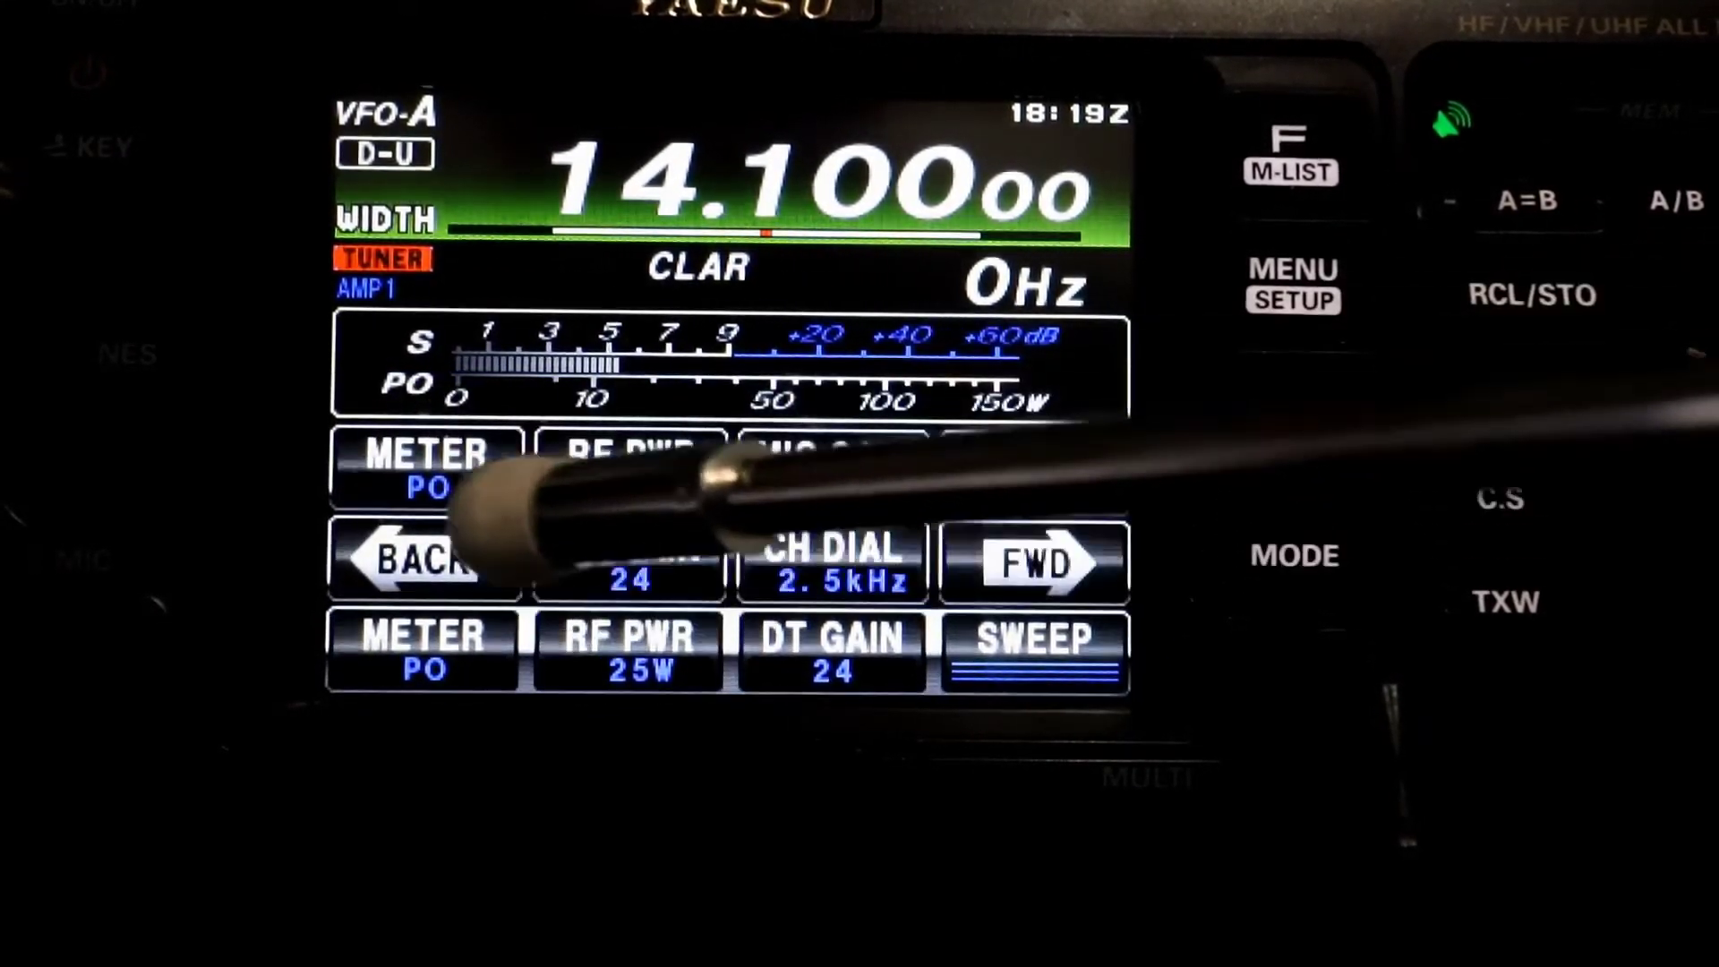
left_click(425, 462)
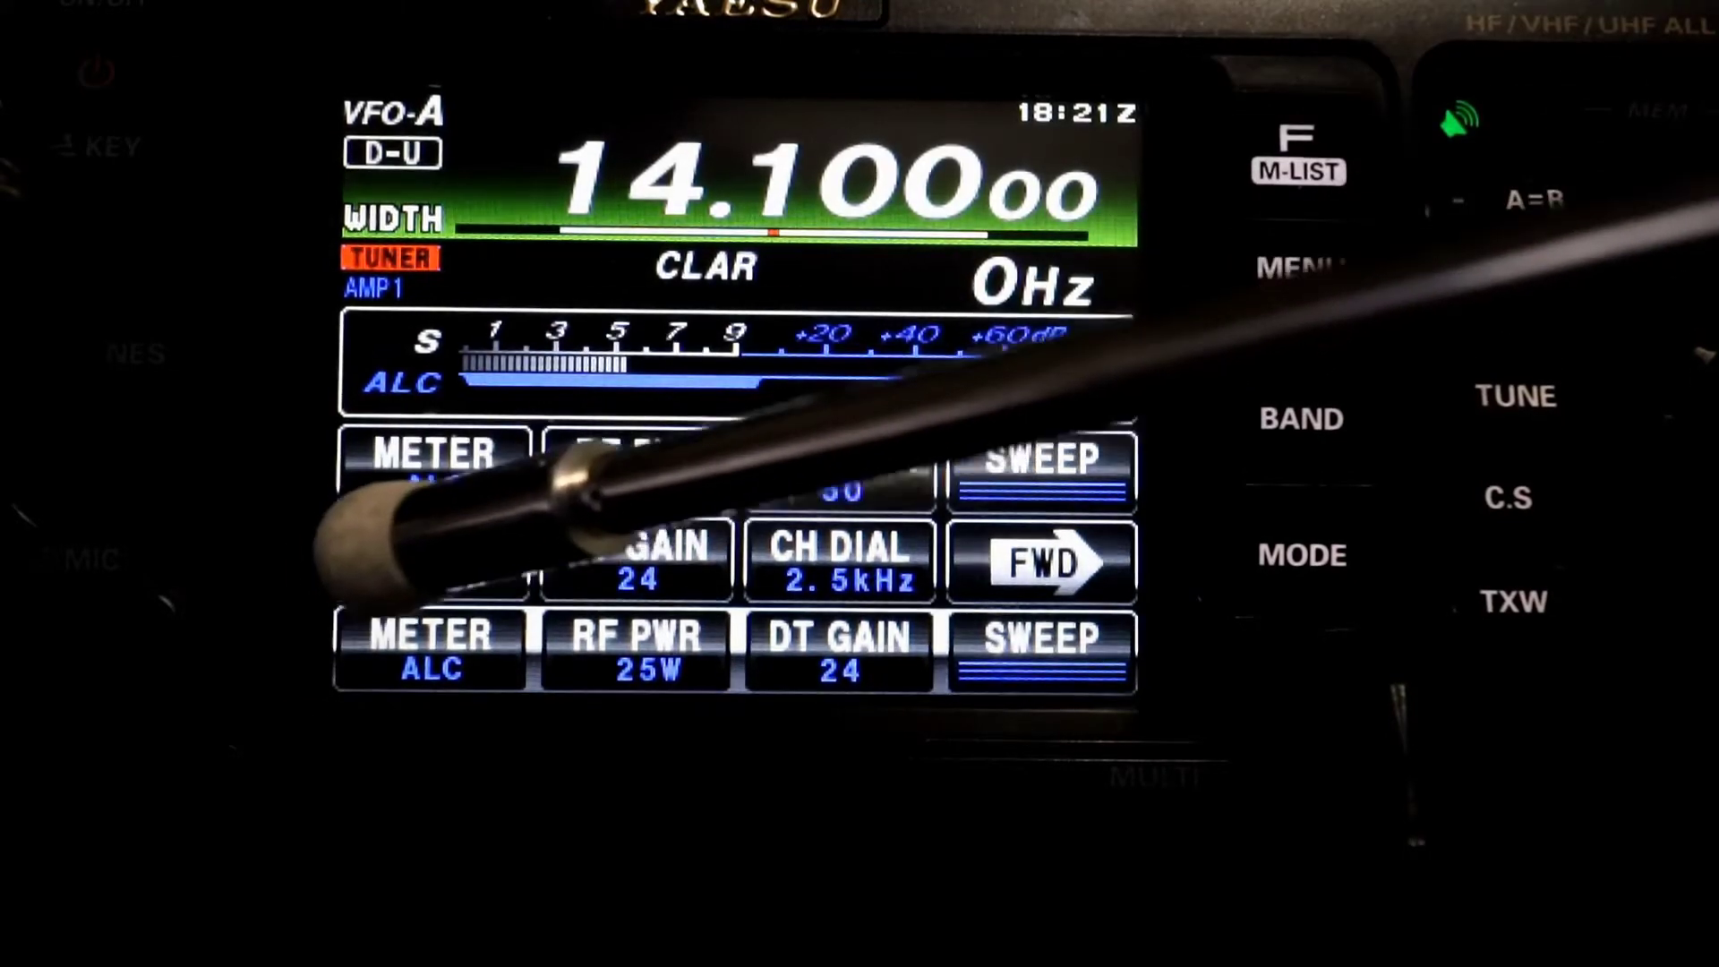
left_click(385, 559)
left_click(385, 559)
left_click(385, 559)
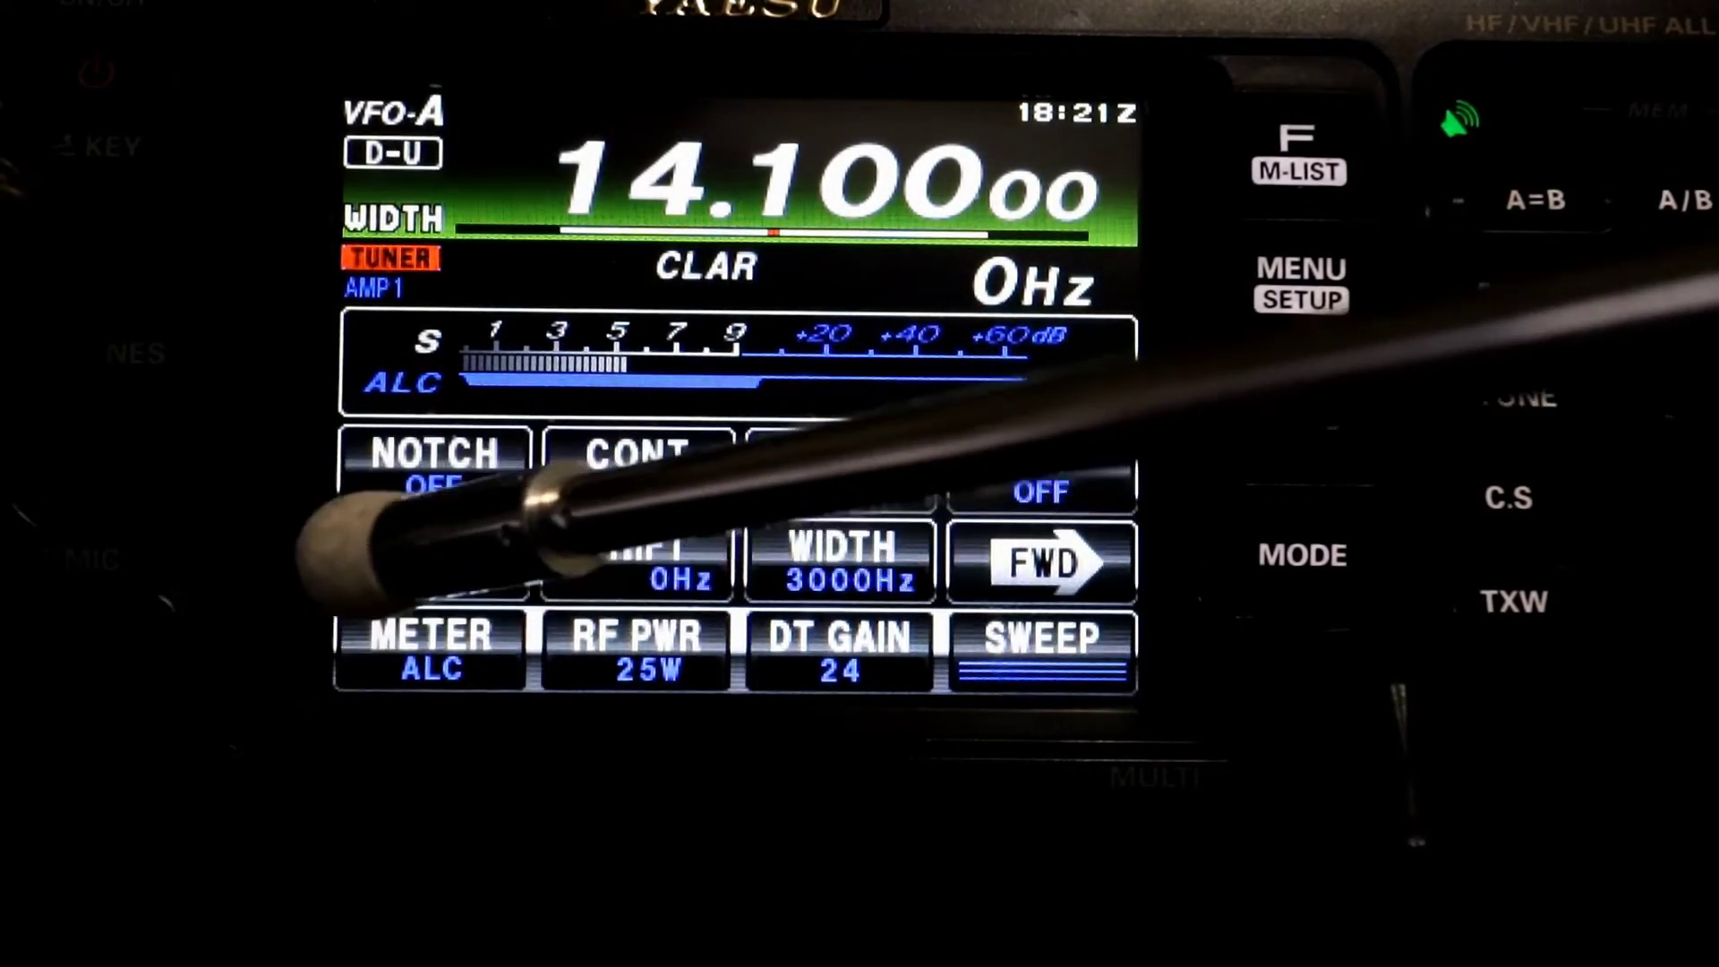
left_click(385, 558)
left_click(385, 559)
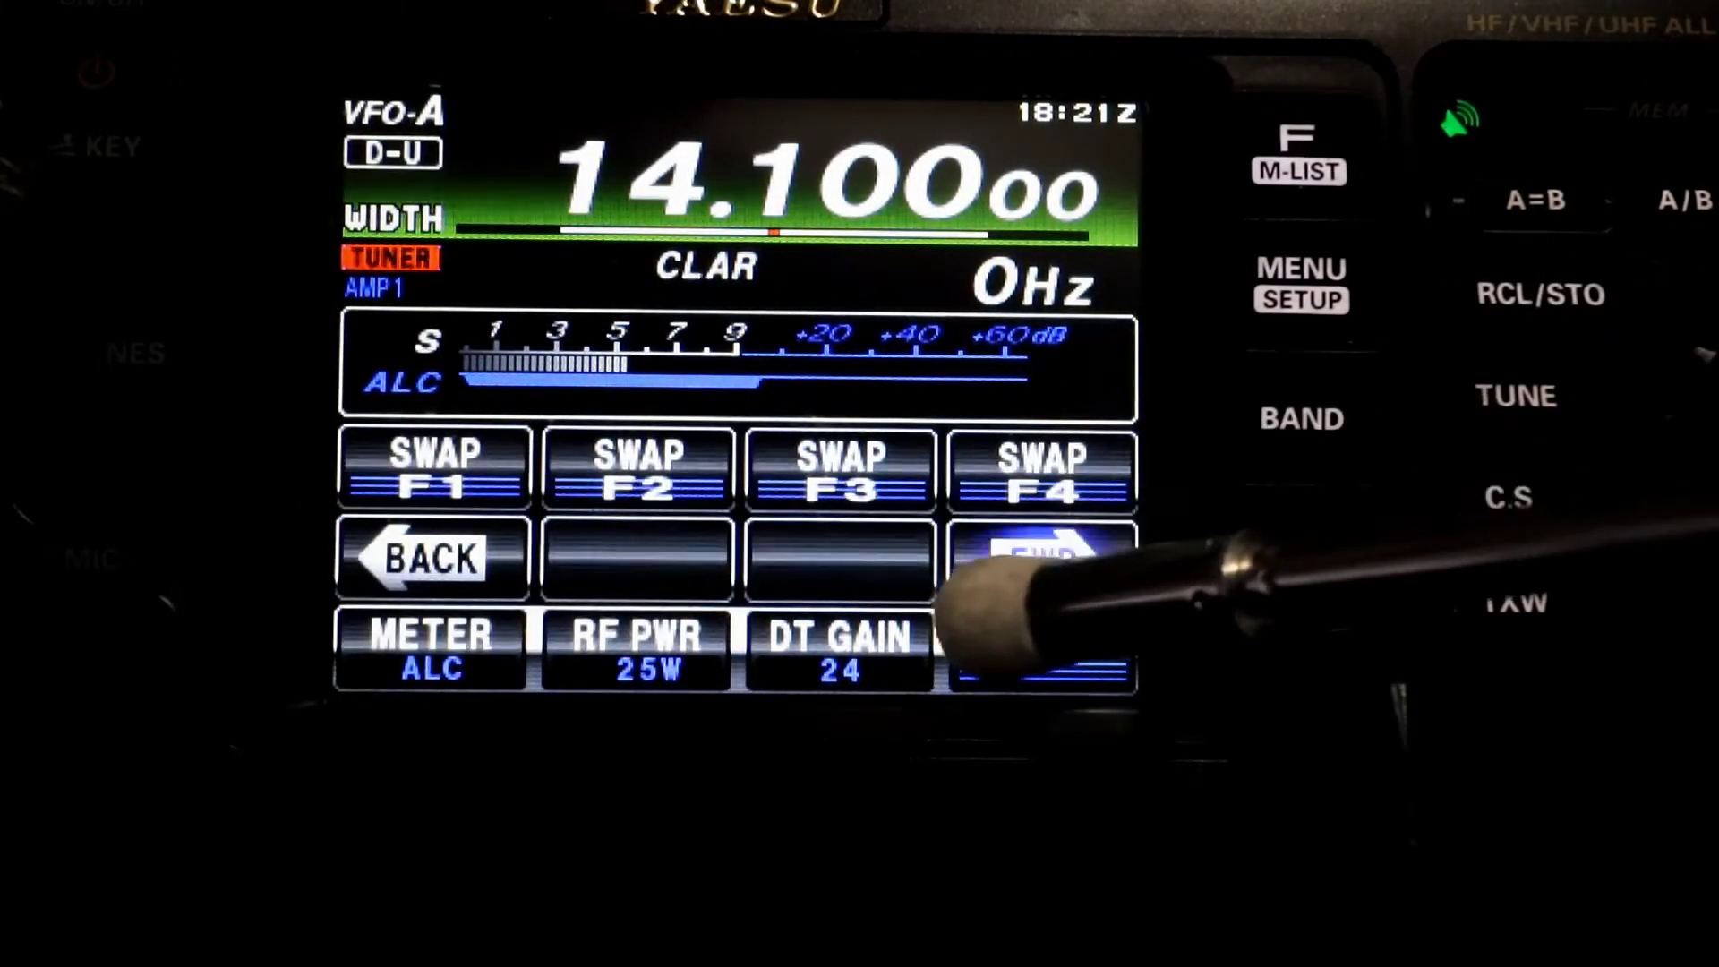
left_click(1043, 562)
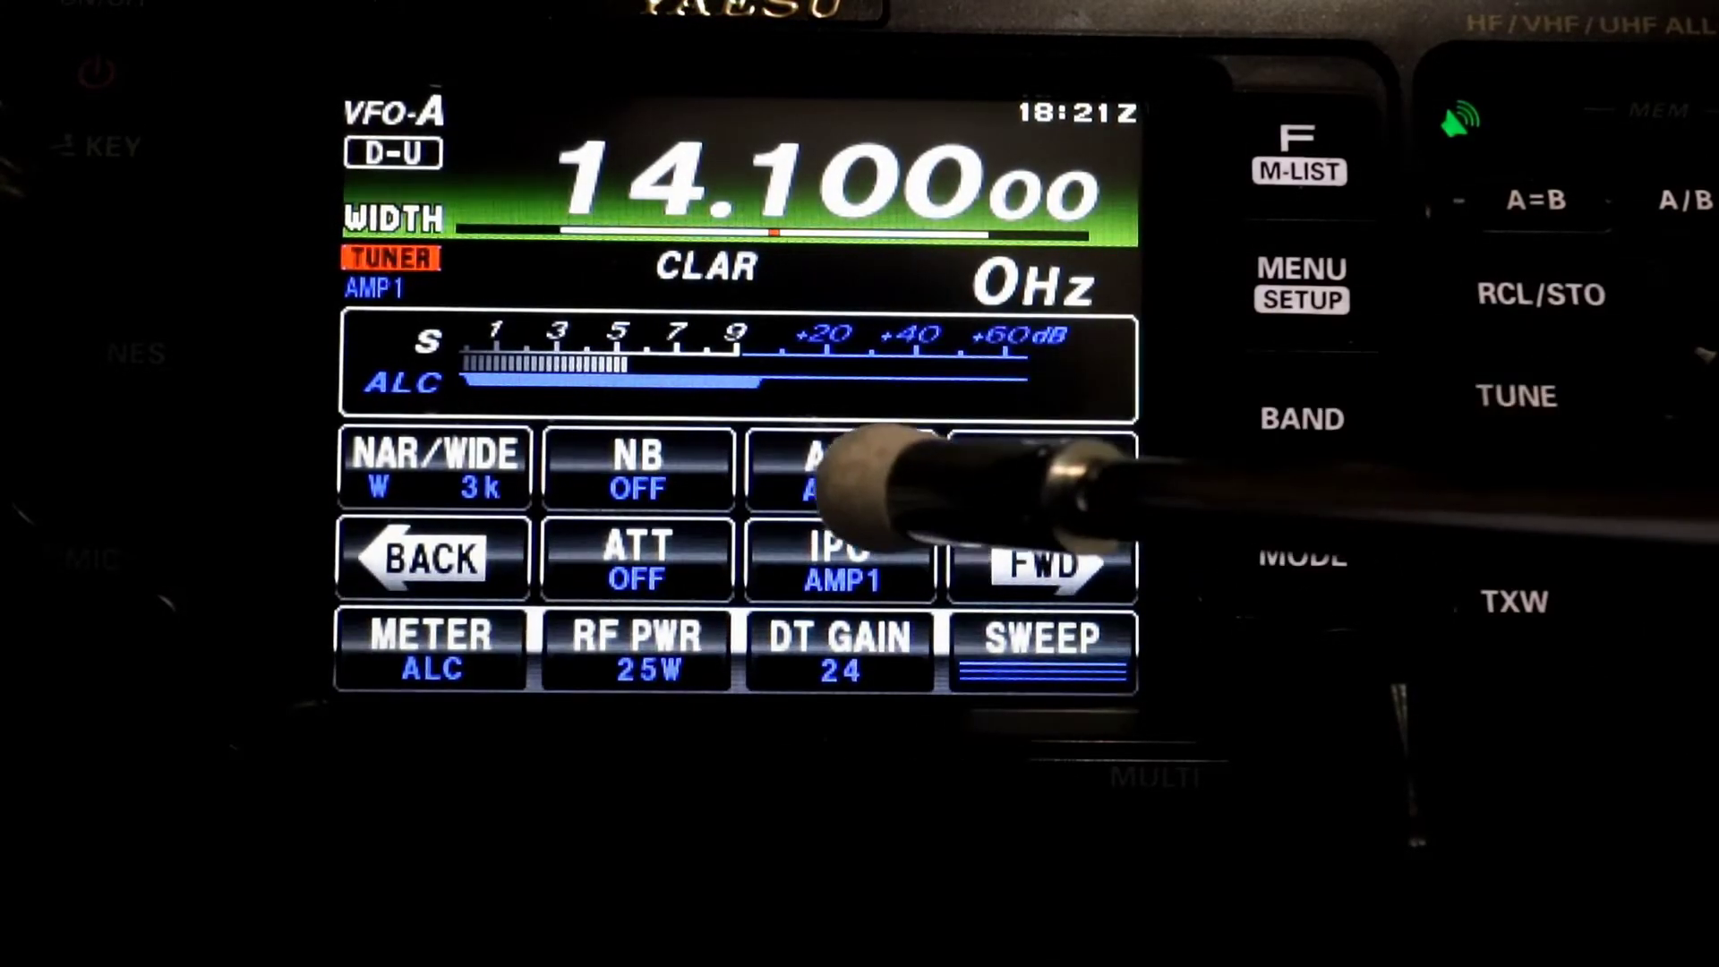
left_click(1043, 562)
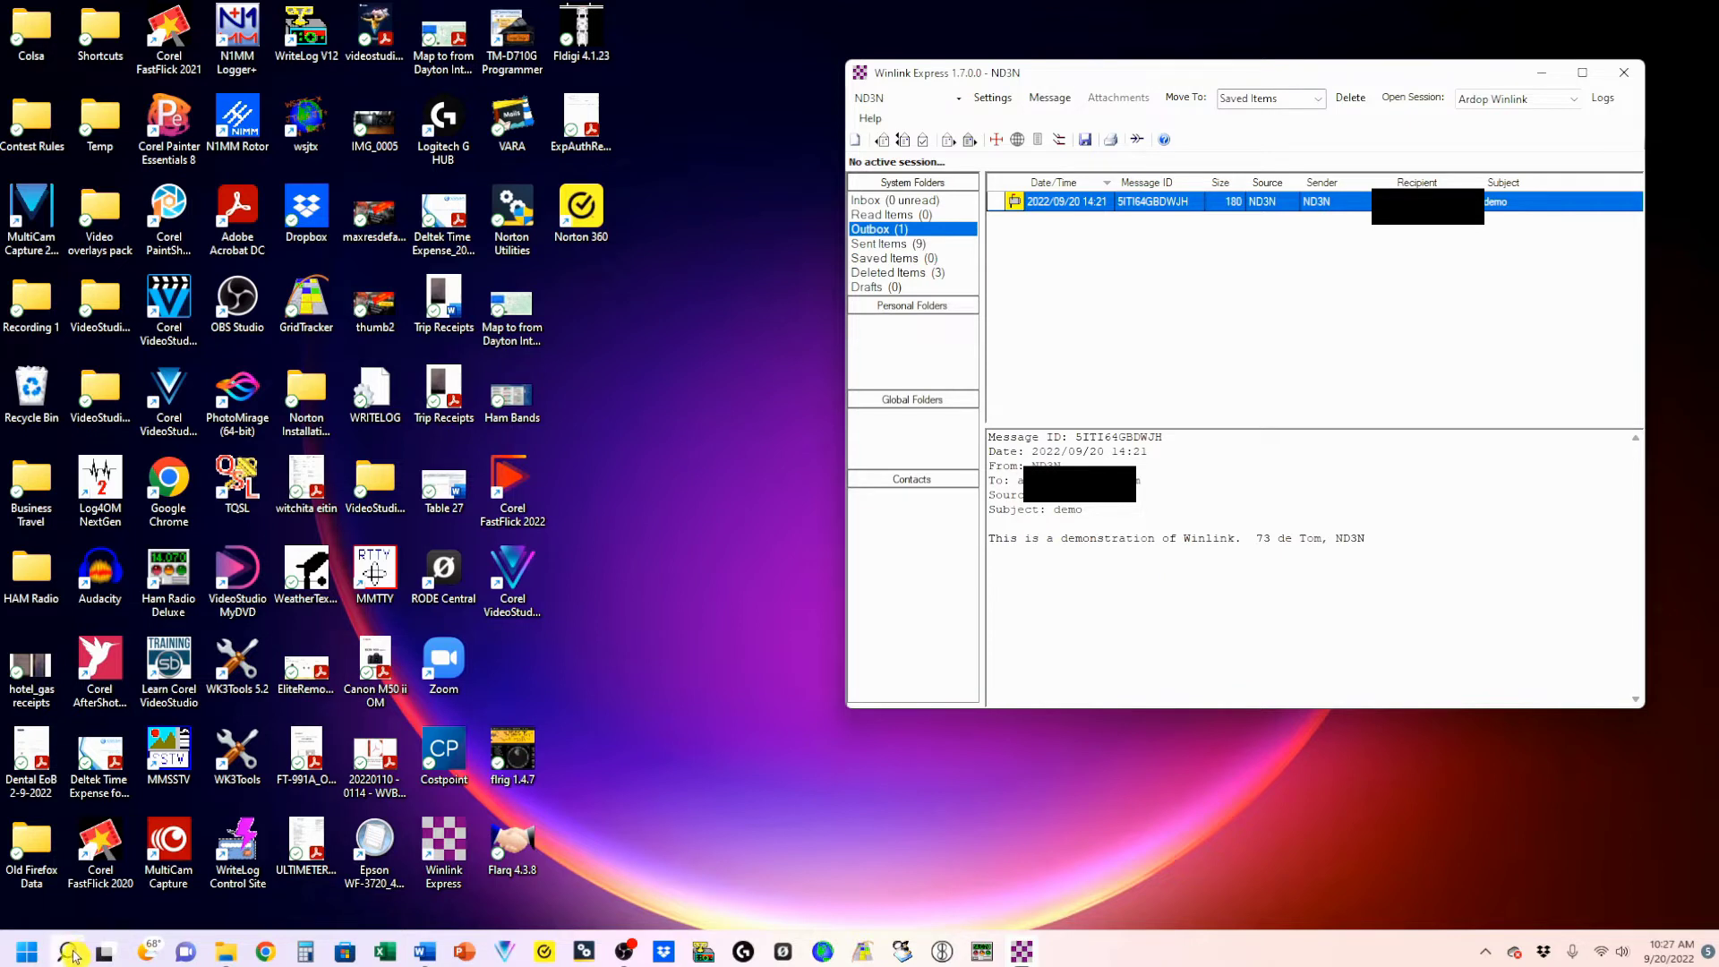
Step: Open Device Manager and expand the Ports (COM & LPT) category to examine the assigned COM ports
mouse_move(71, 955)
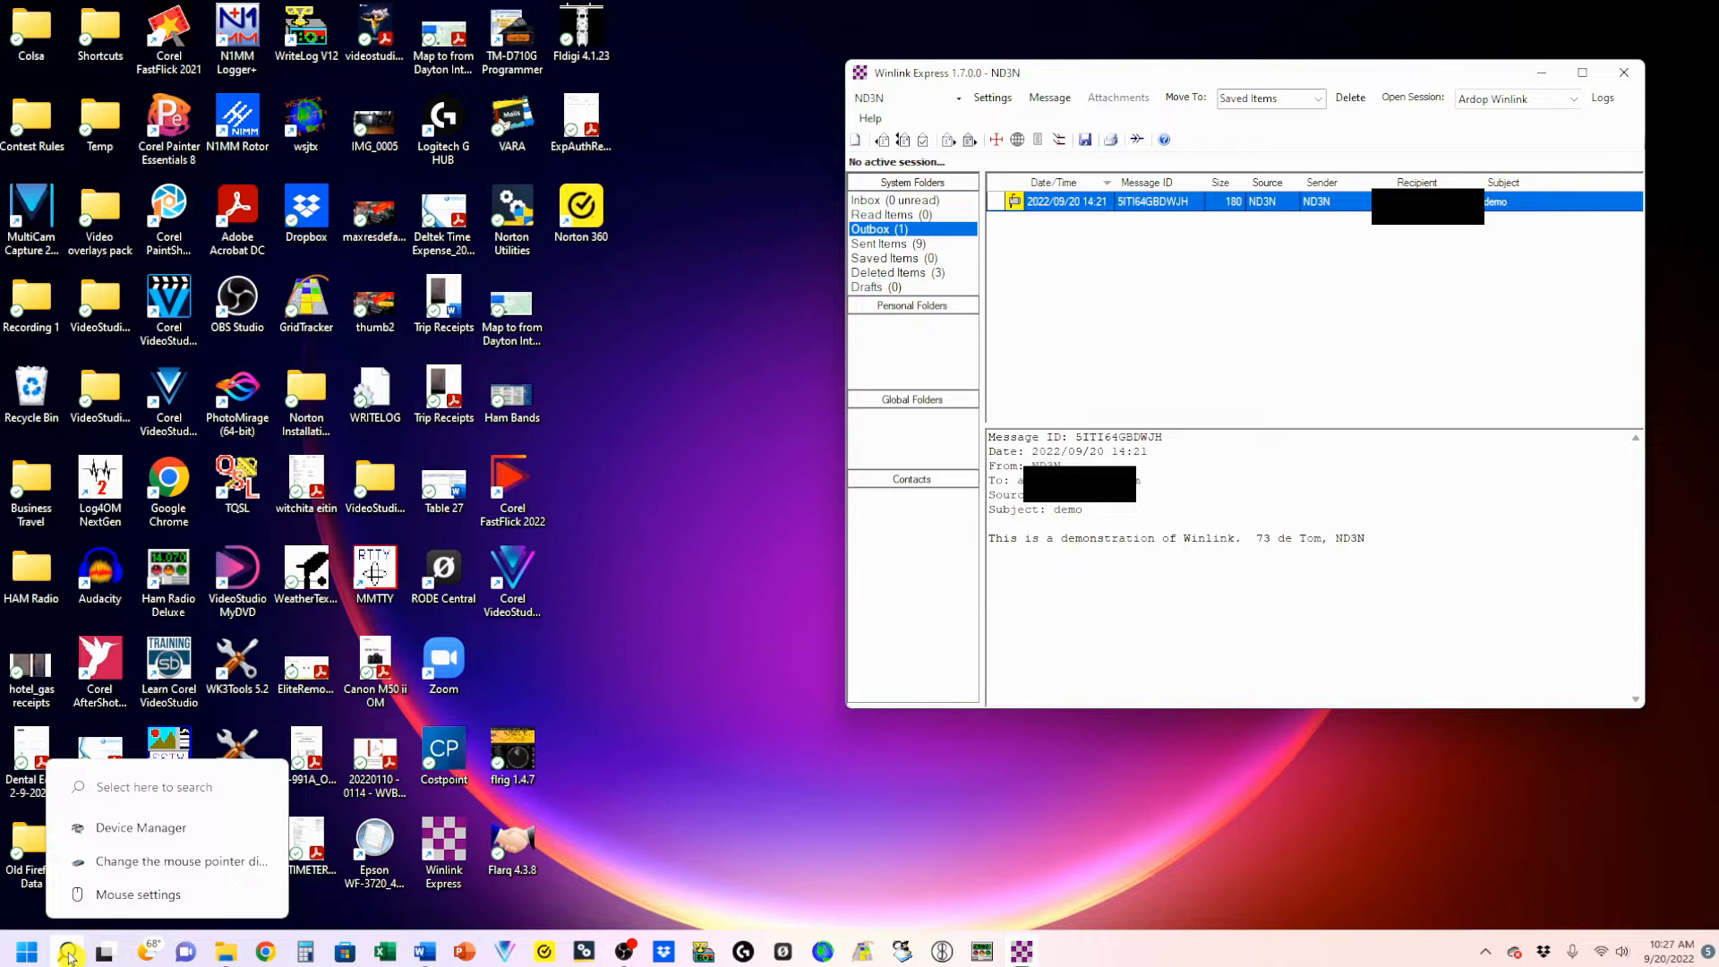
left_click(157, 829)
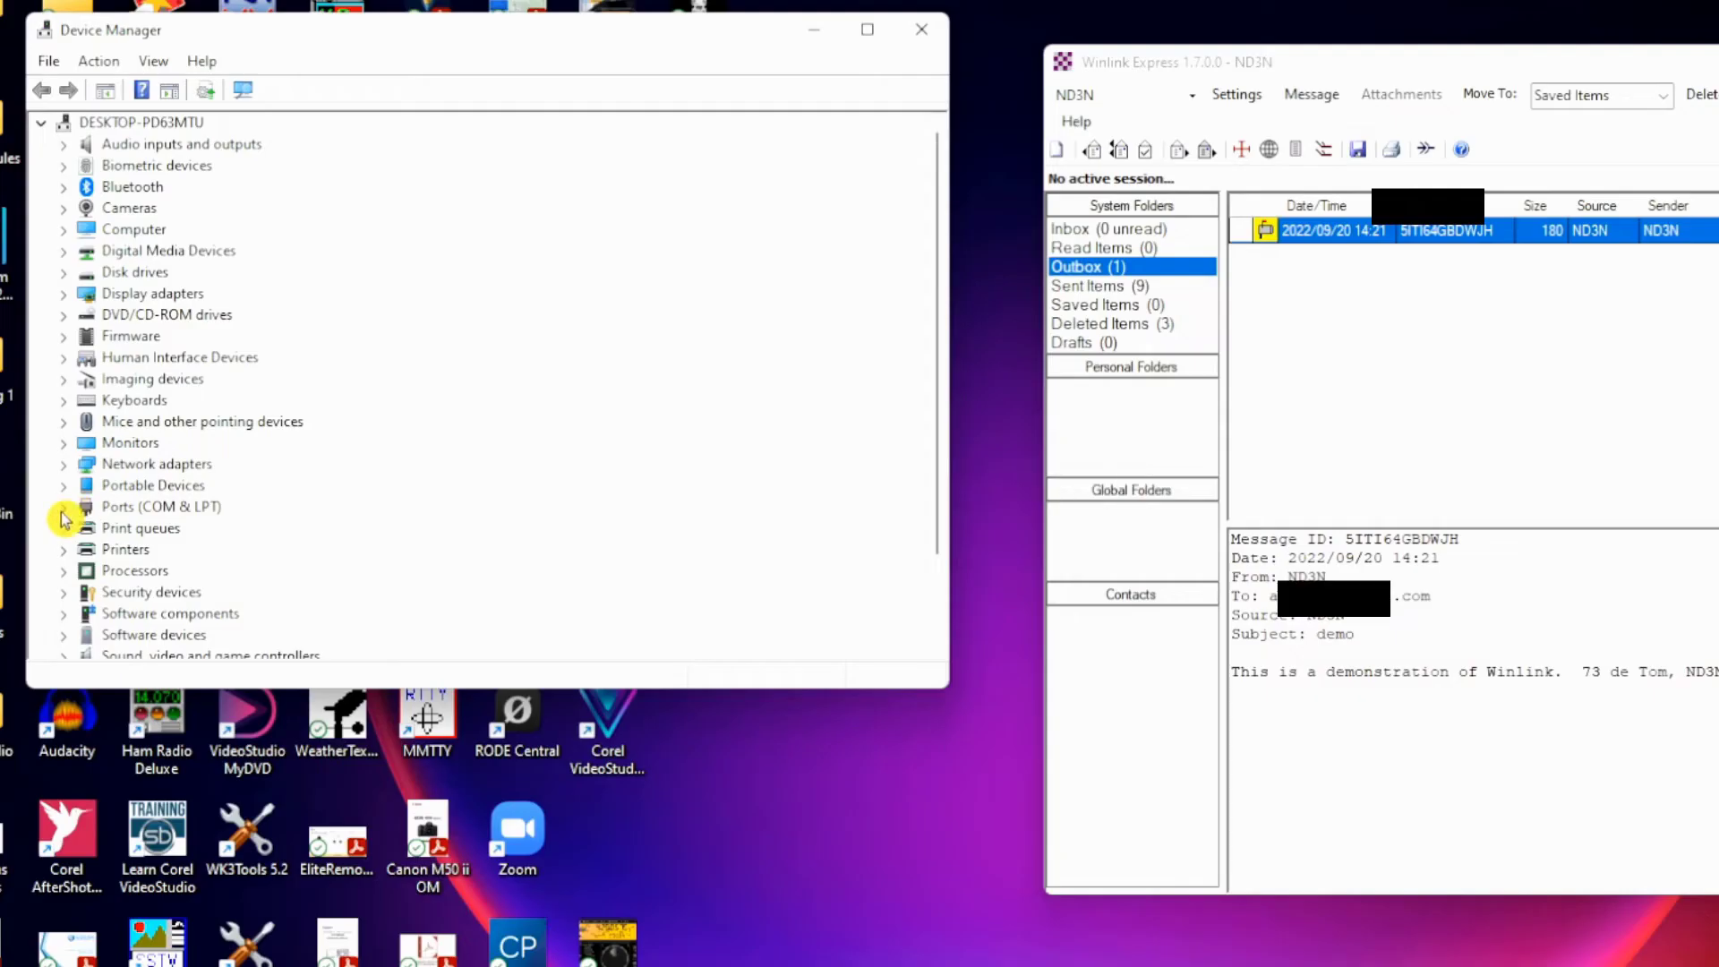
left_click(63, 507)
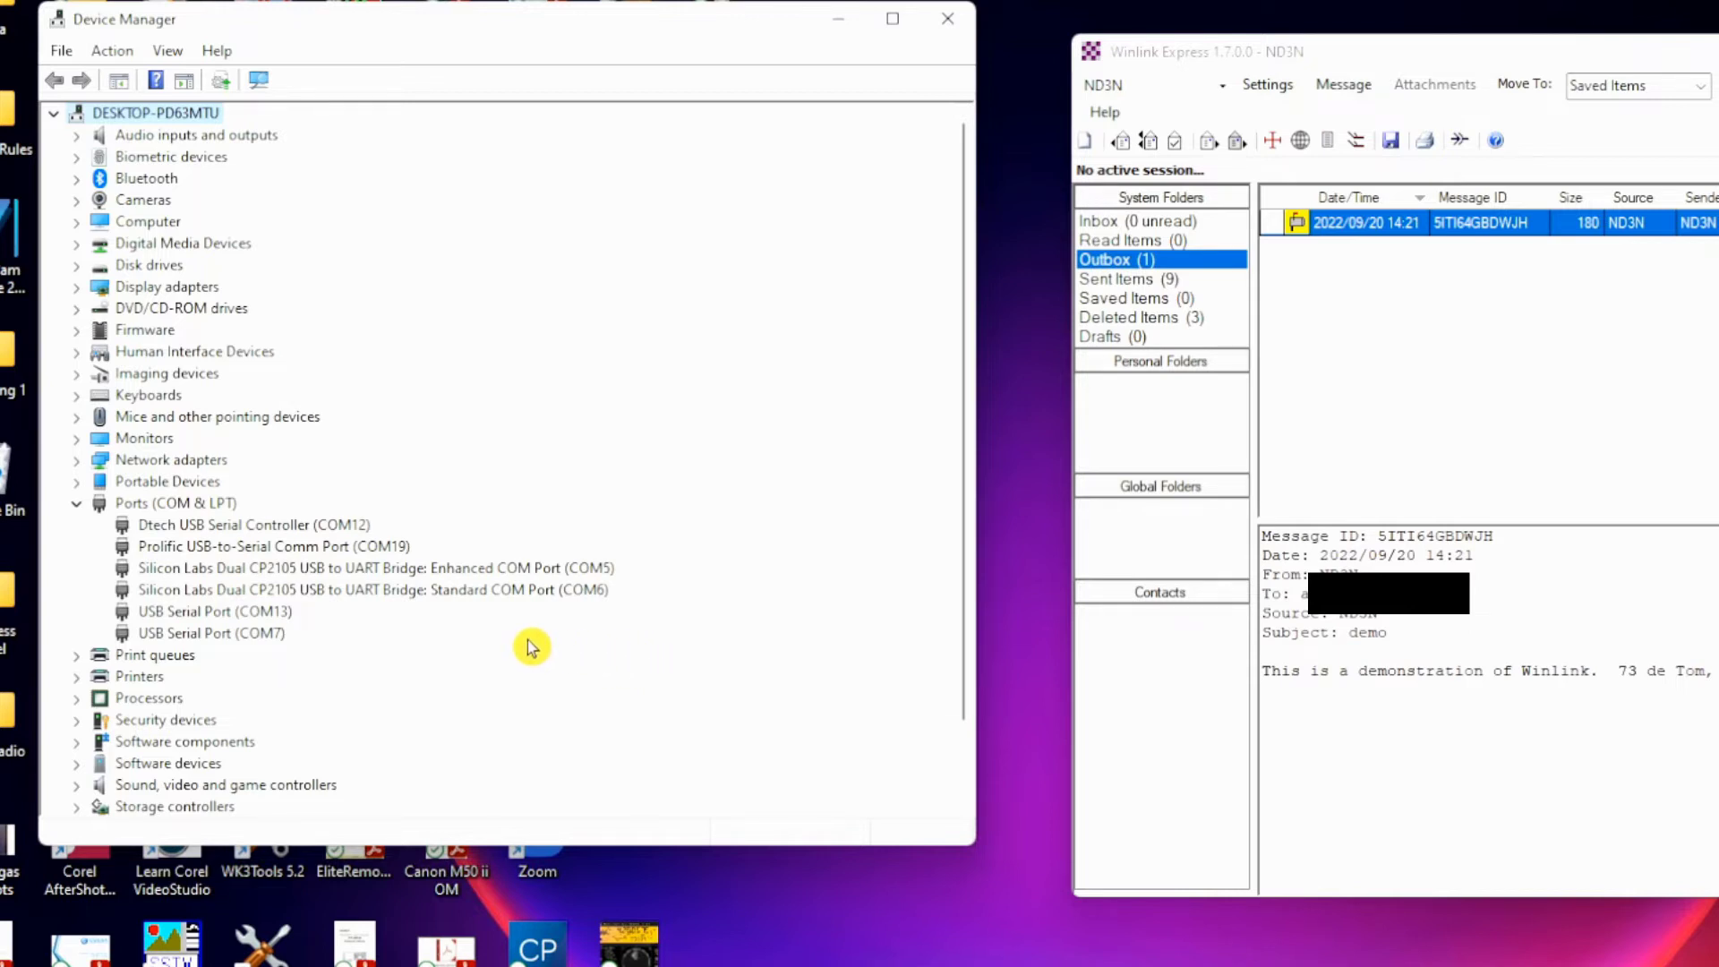
Step: Examine the port settings of the Silicon Labs CP2105 Enhanced (COM5) and Standard (COM6) COM ports
left_click(489, 574)
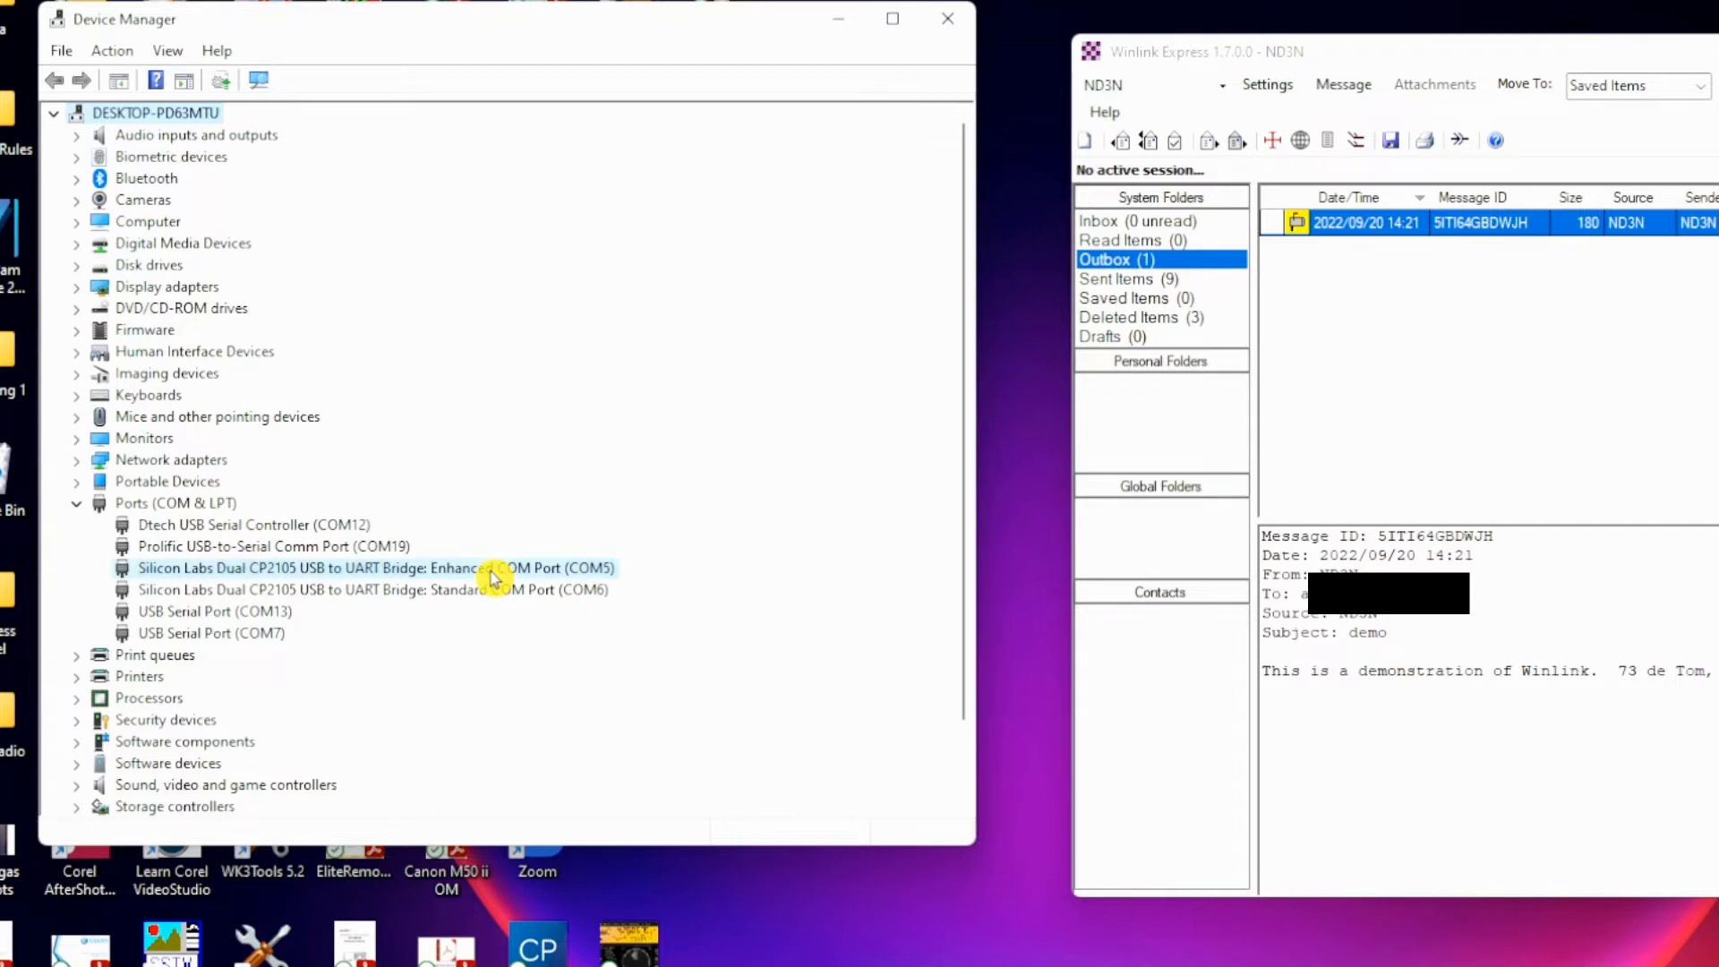
double_click(489, 570)
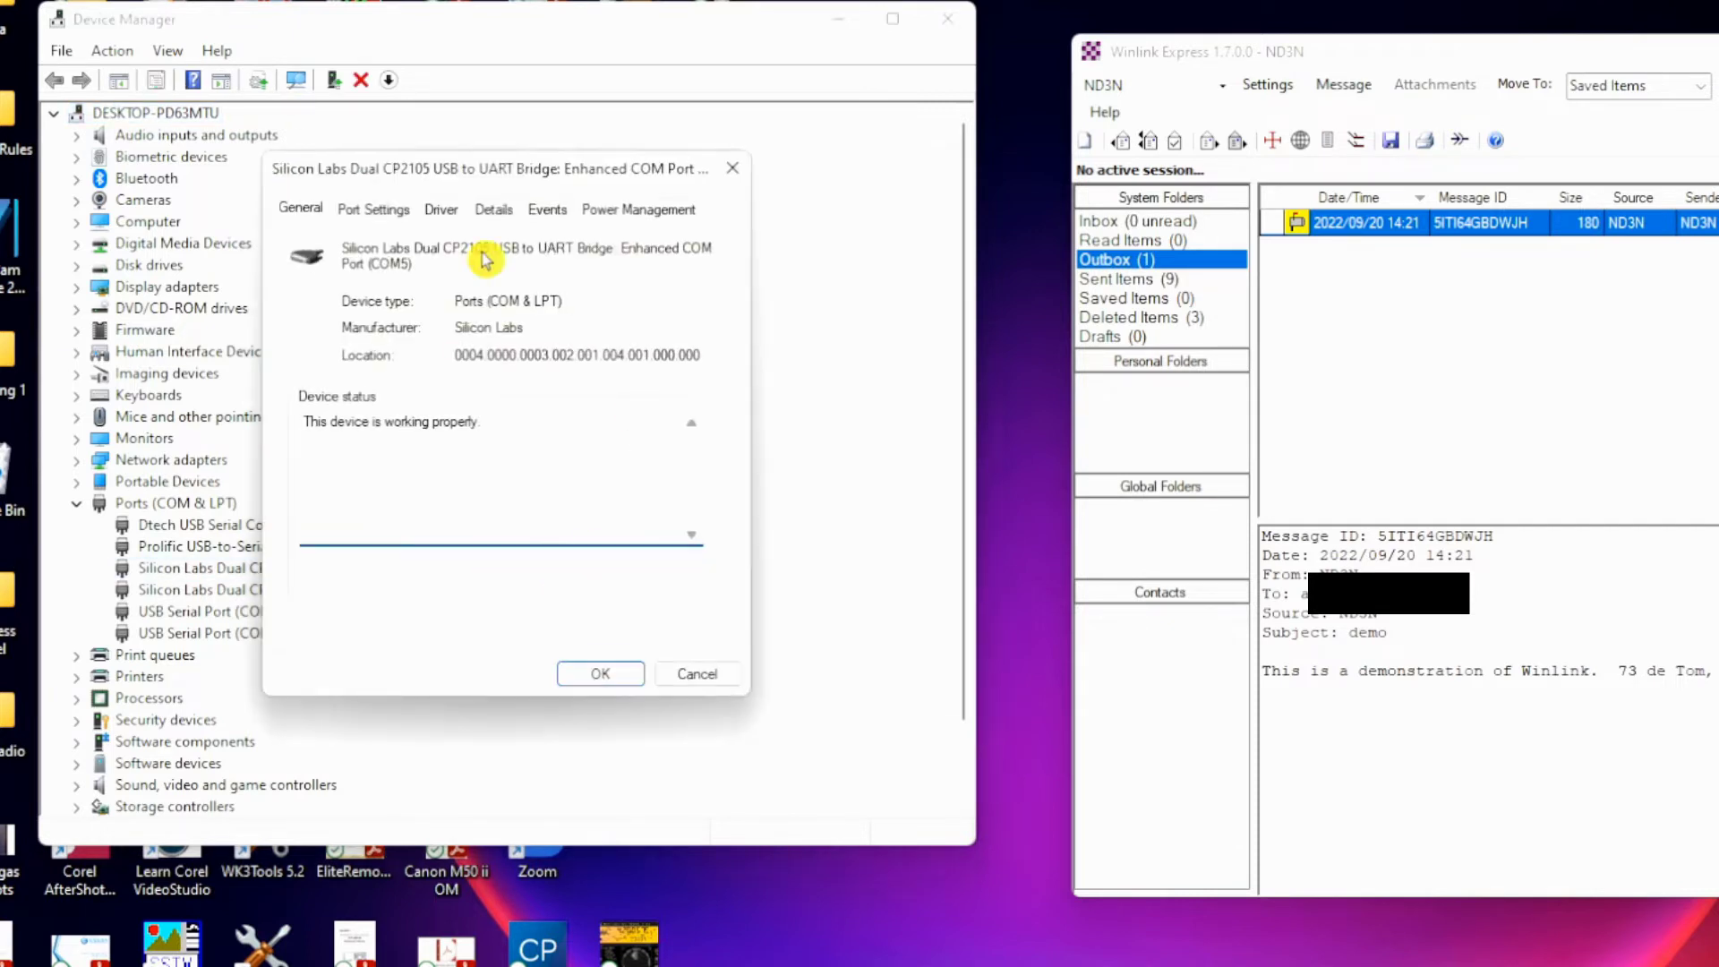
left_click(388, 211)
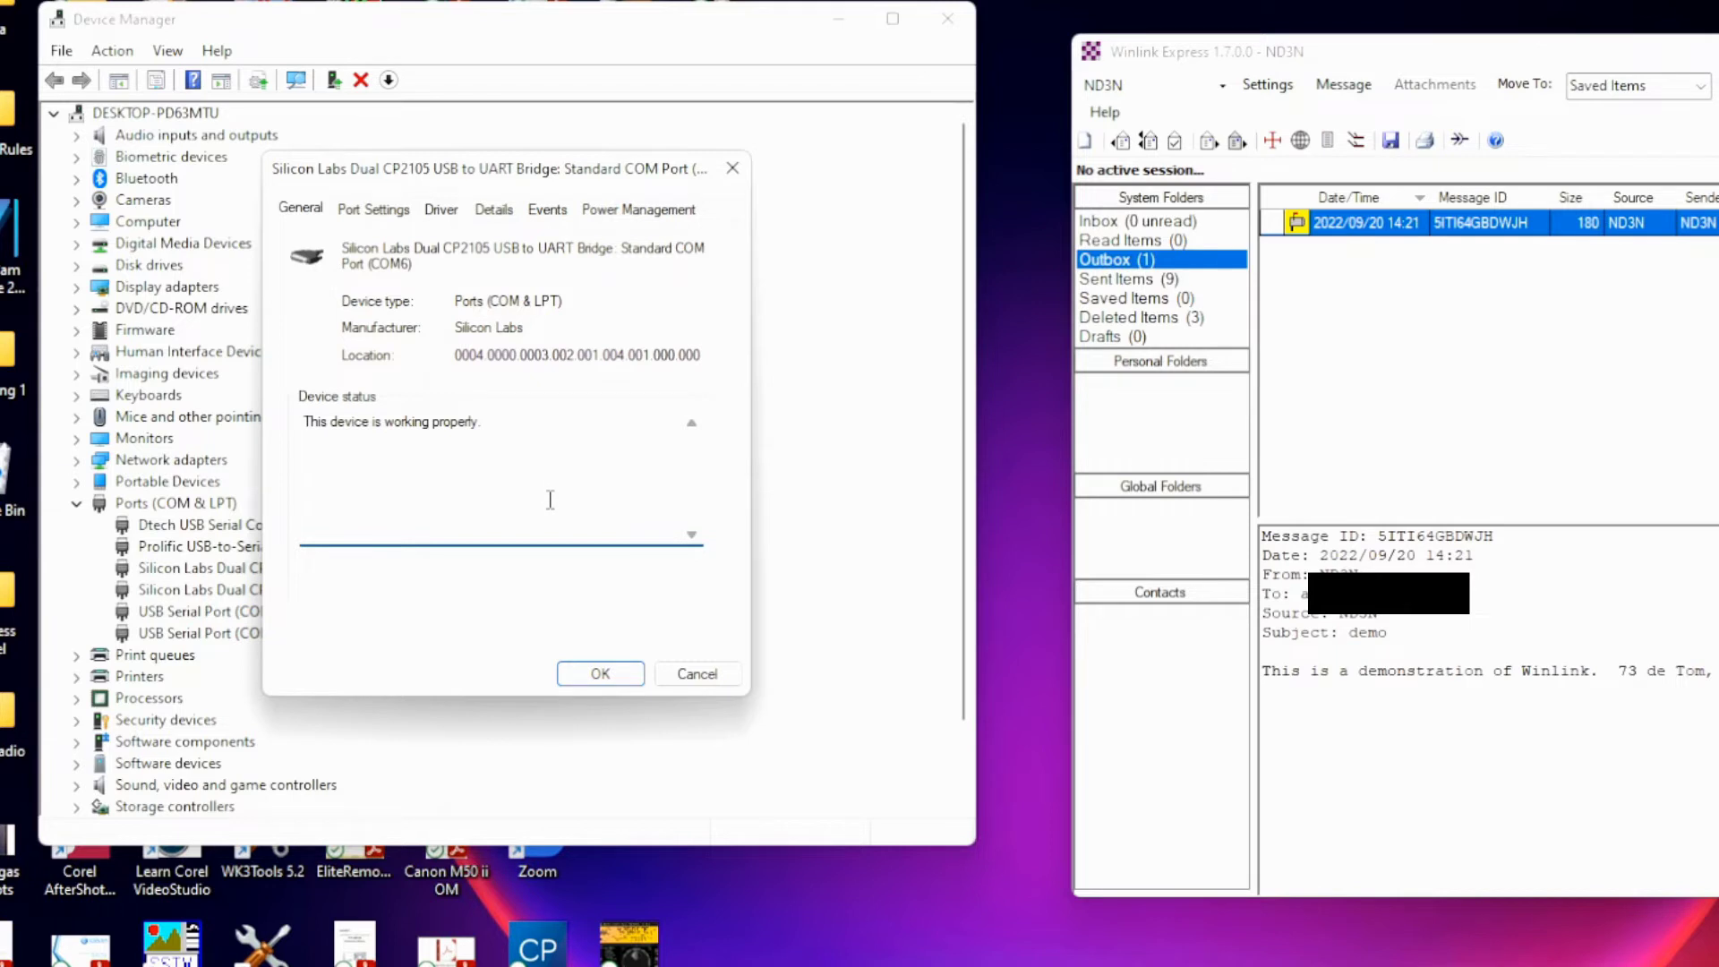
left_click(380, 211)
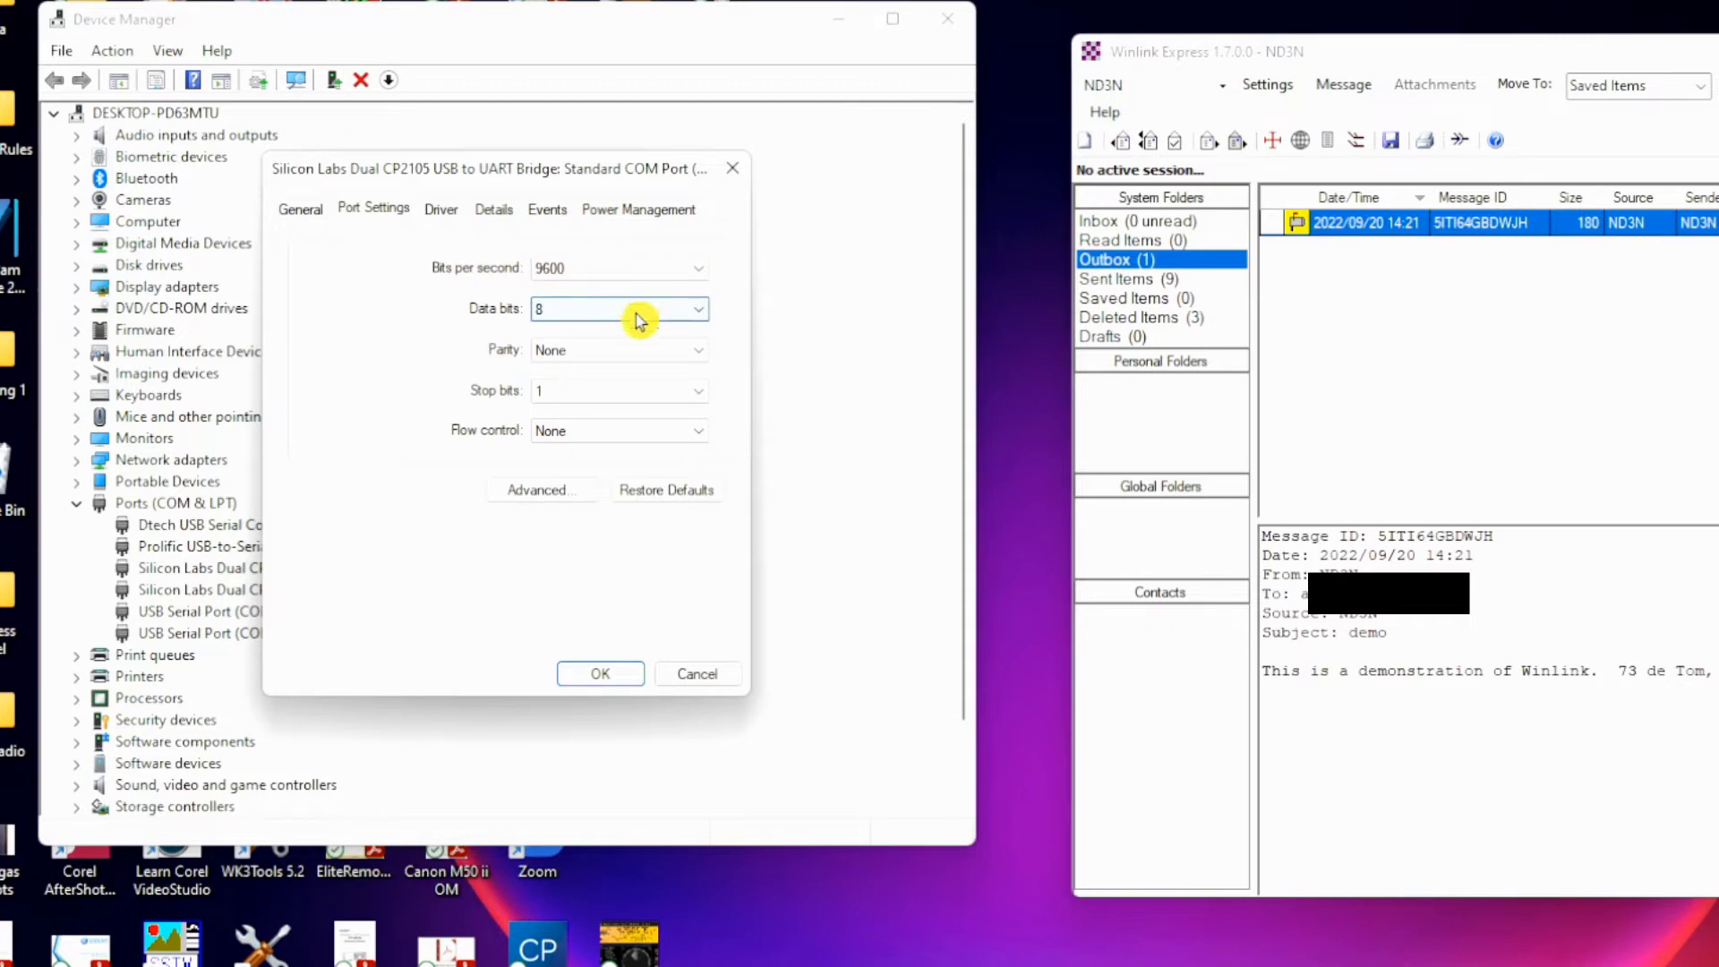
left_click(600, 675)
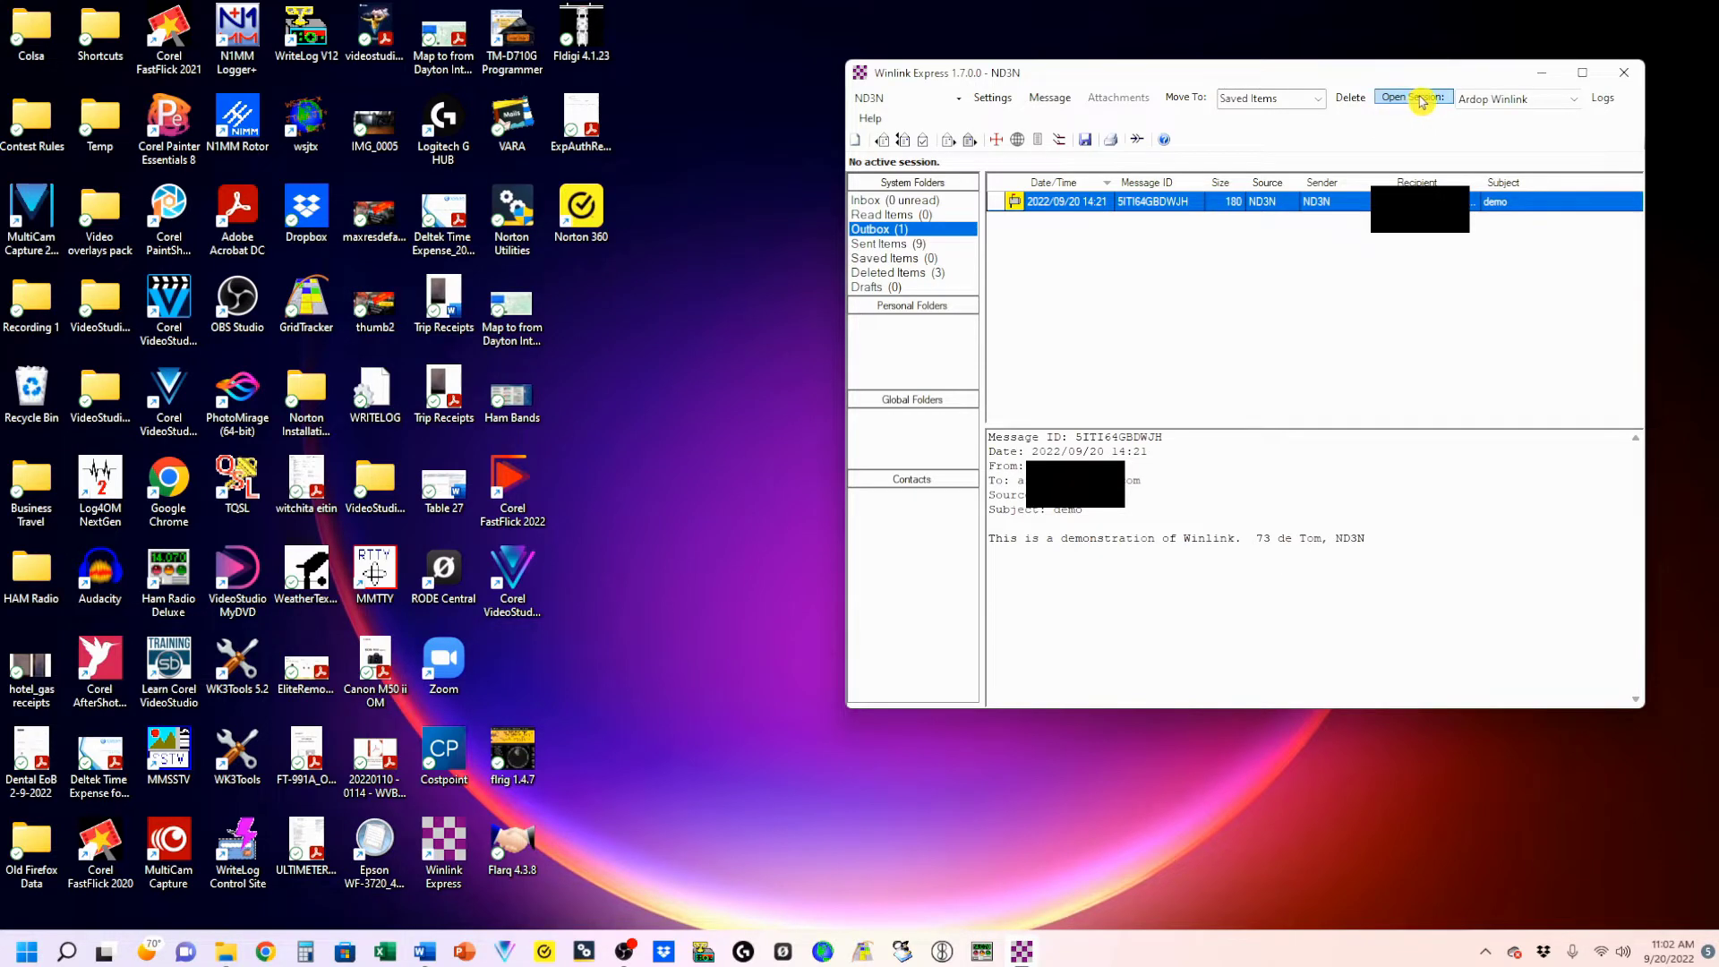
Step: Open the Ardop Winlink session in Winlink Express and update its Ardop TNC setup with the existing values
left_click(1422, 102)
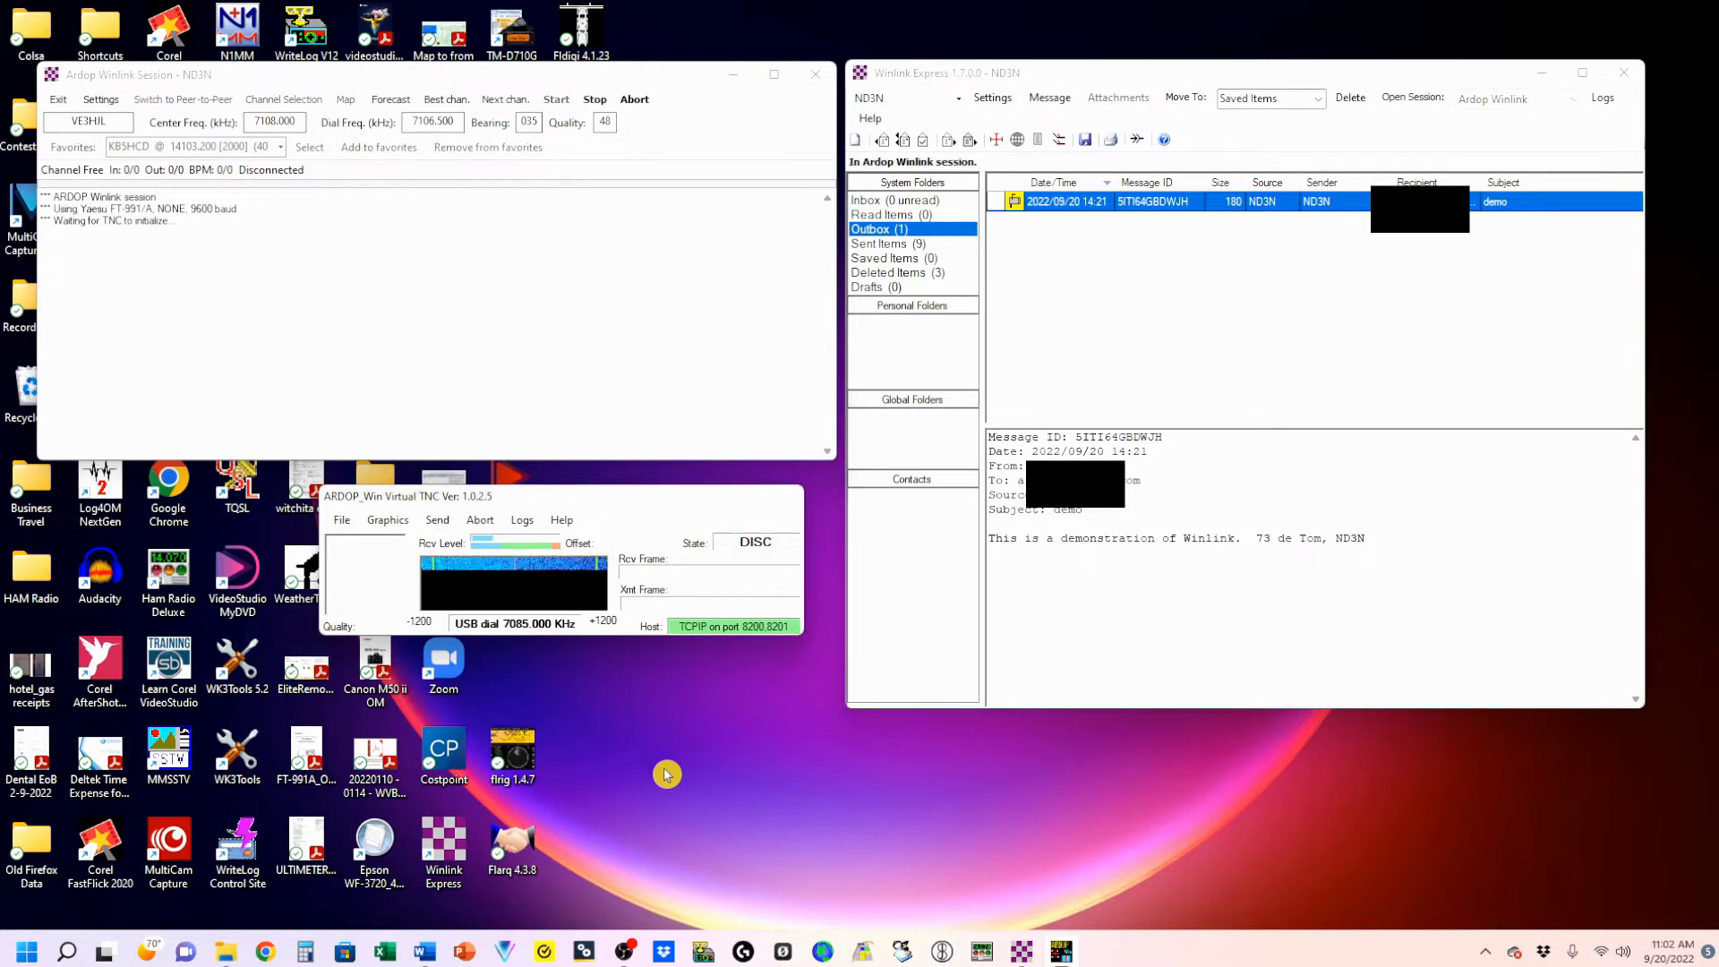
left_click(100, 99)
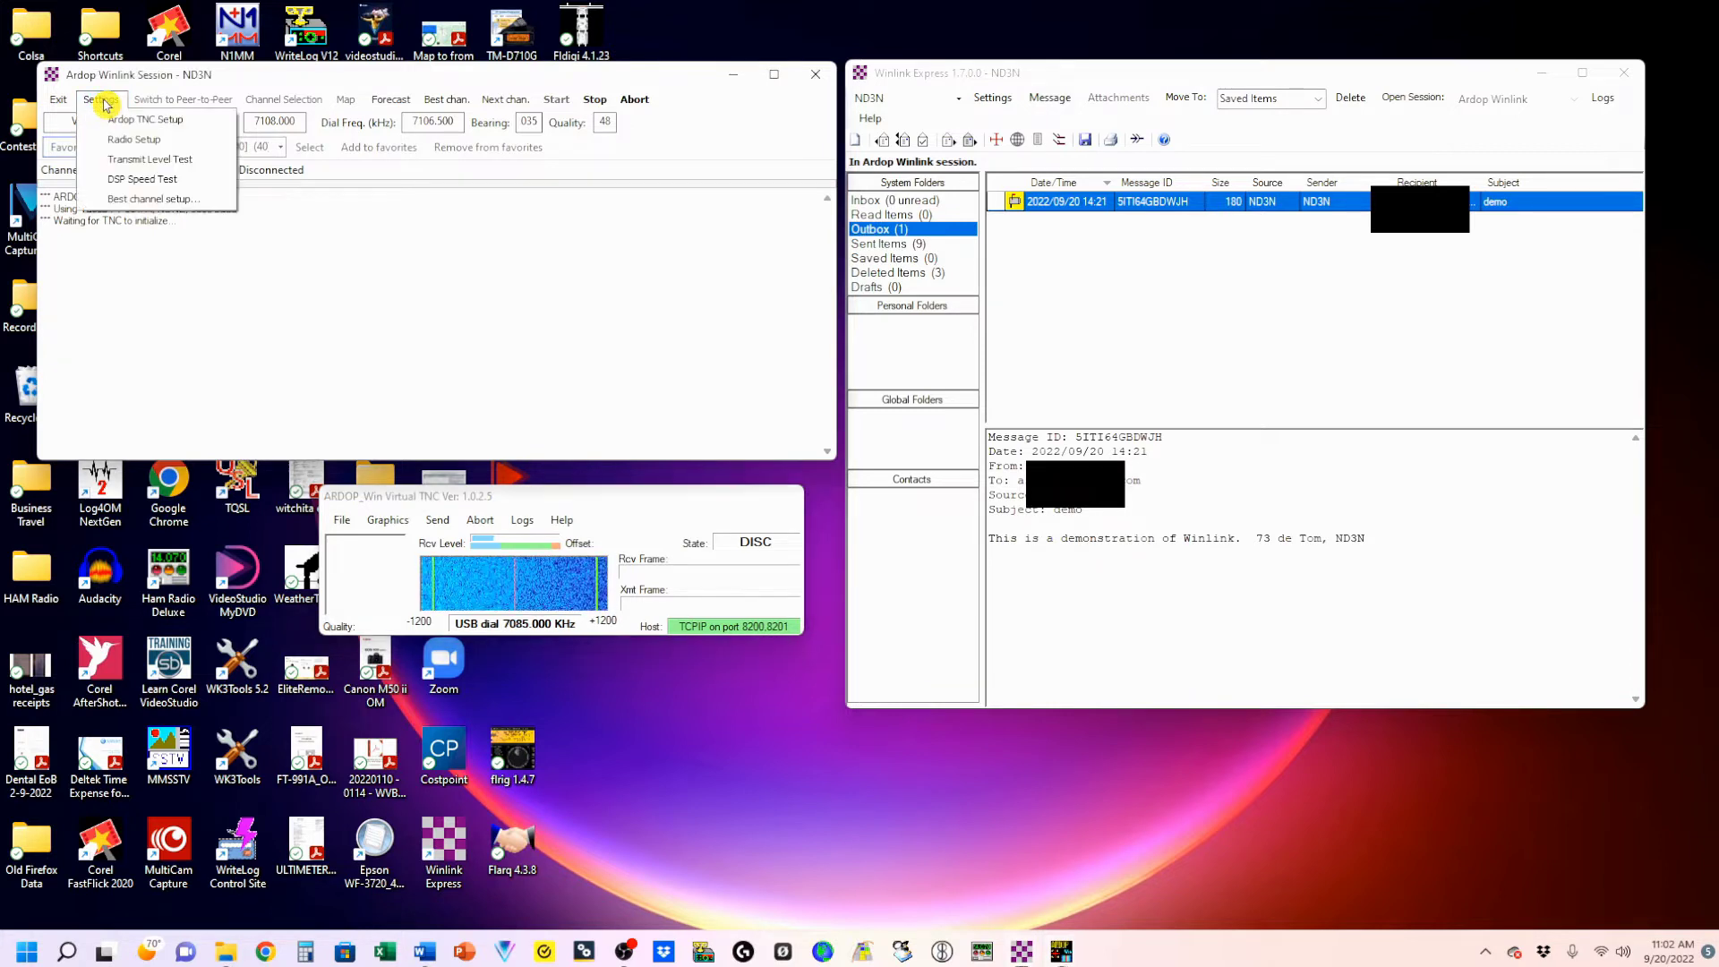
left_click(172, 125)
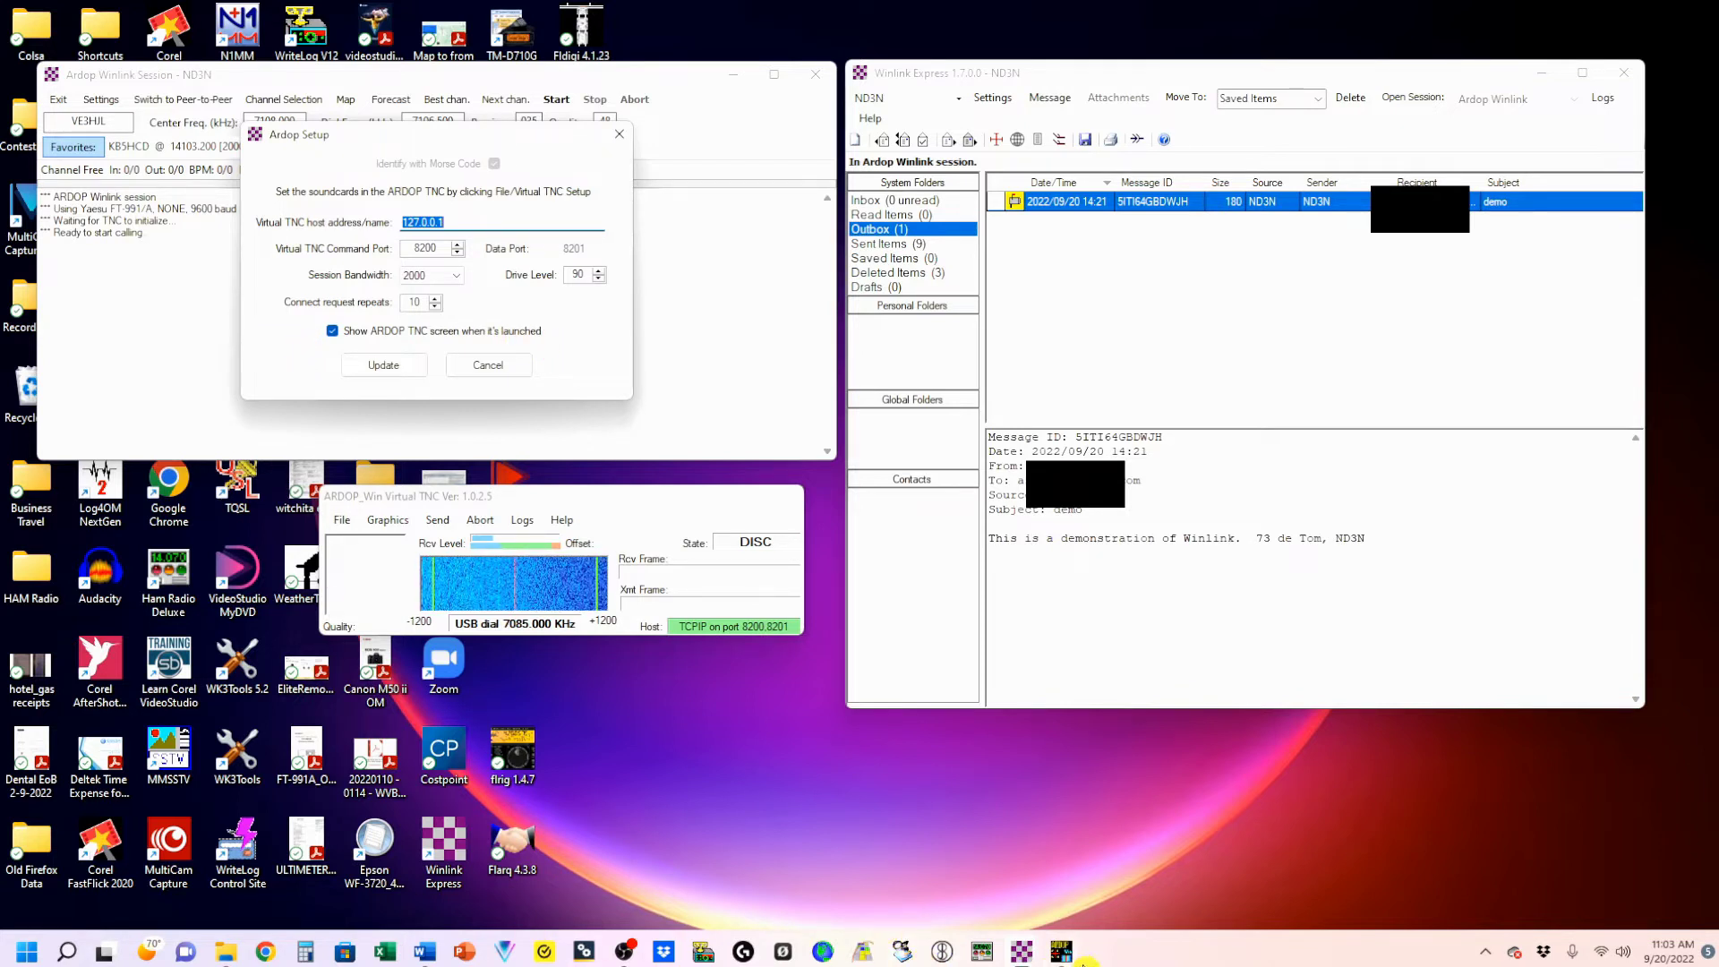
left_click(400, 377)
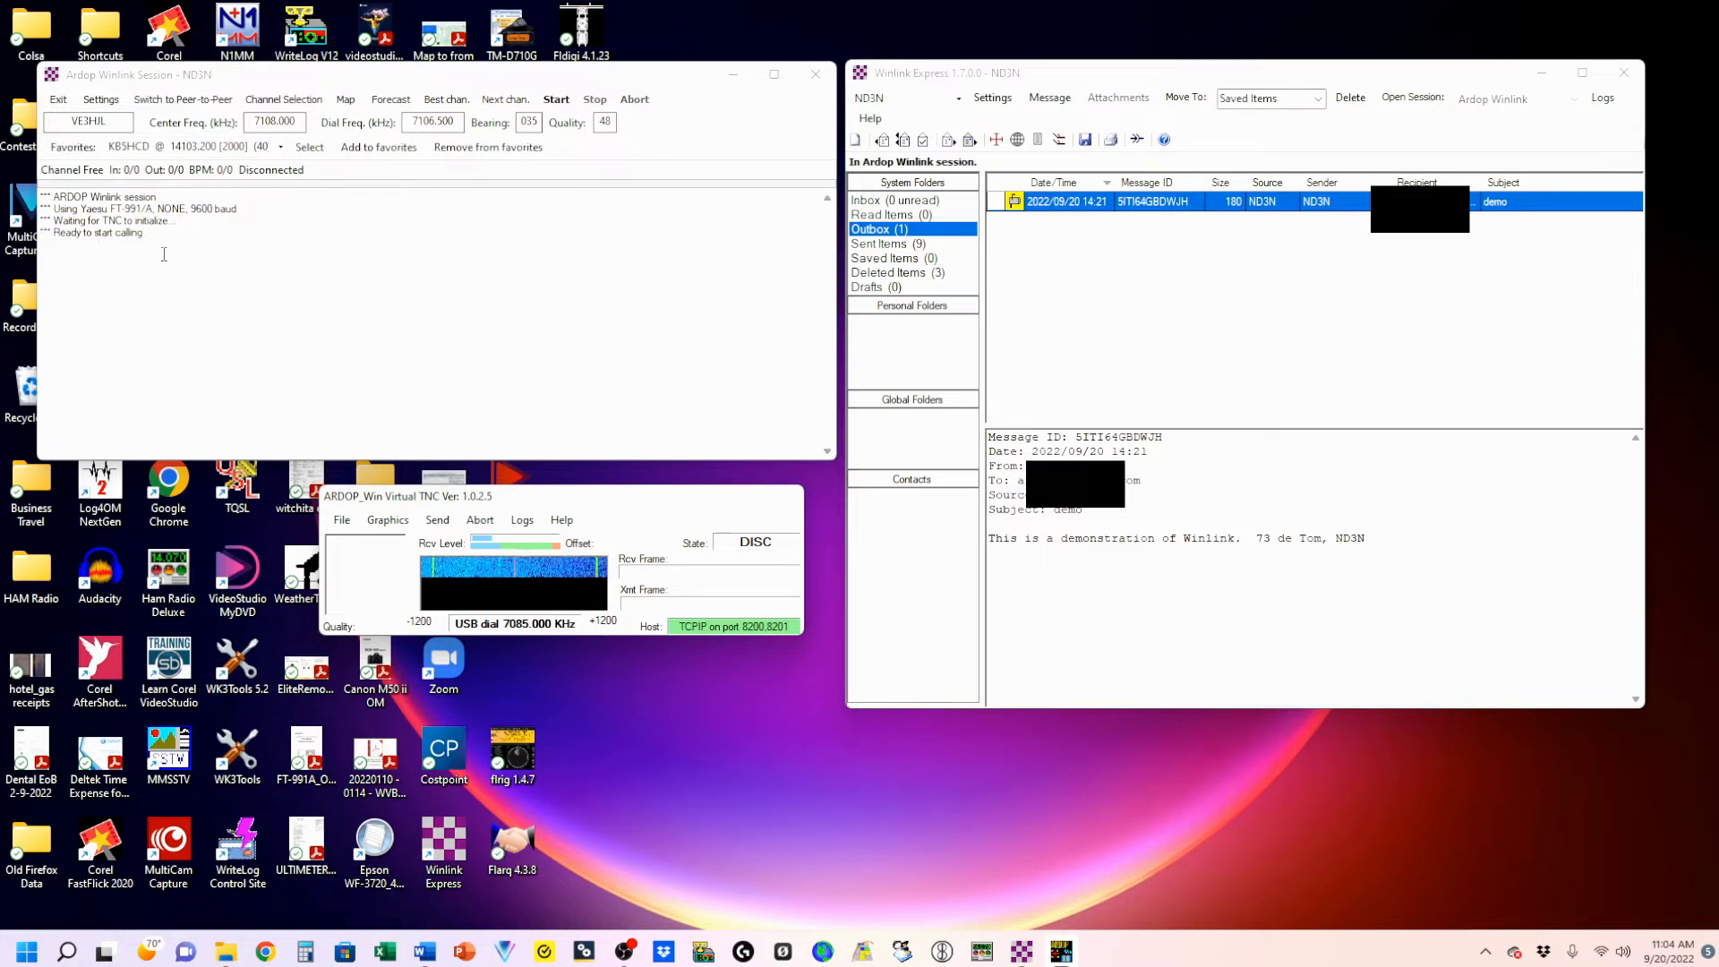
Step: Review the Ardop session's radio setup, including radio model and control port, and close it without updating
left_click(106, 100)
left_click(116, 132)
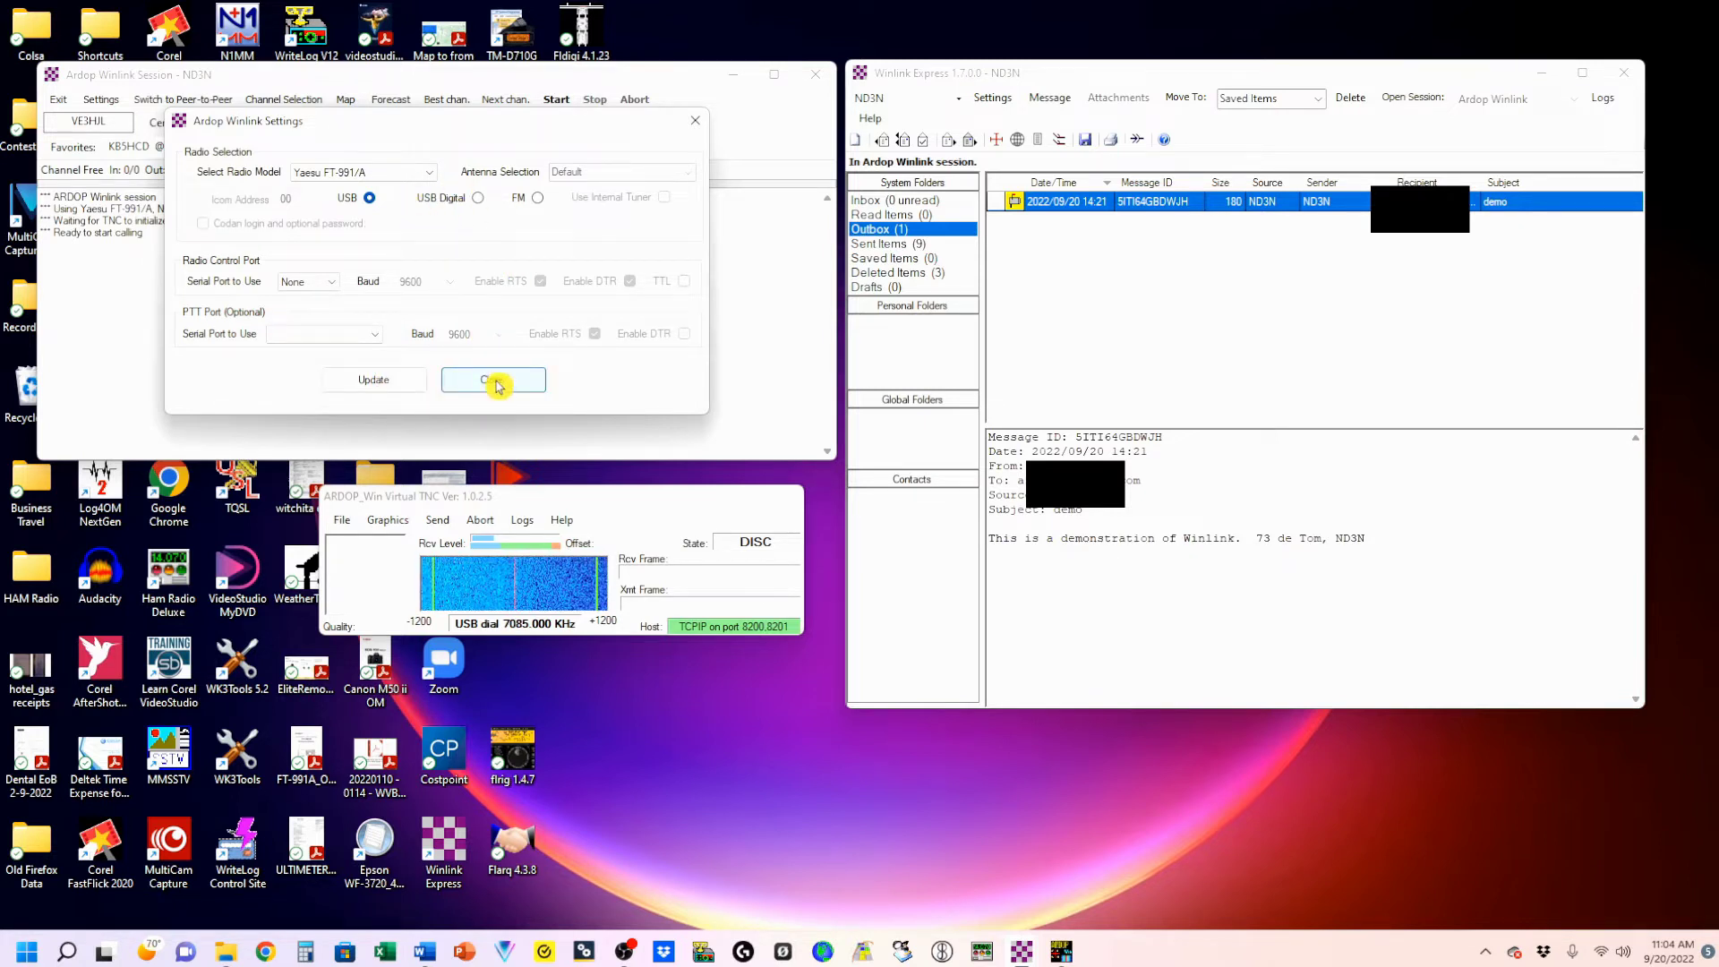
left_click(491, 381)
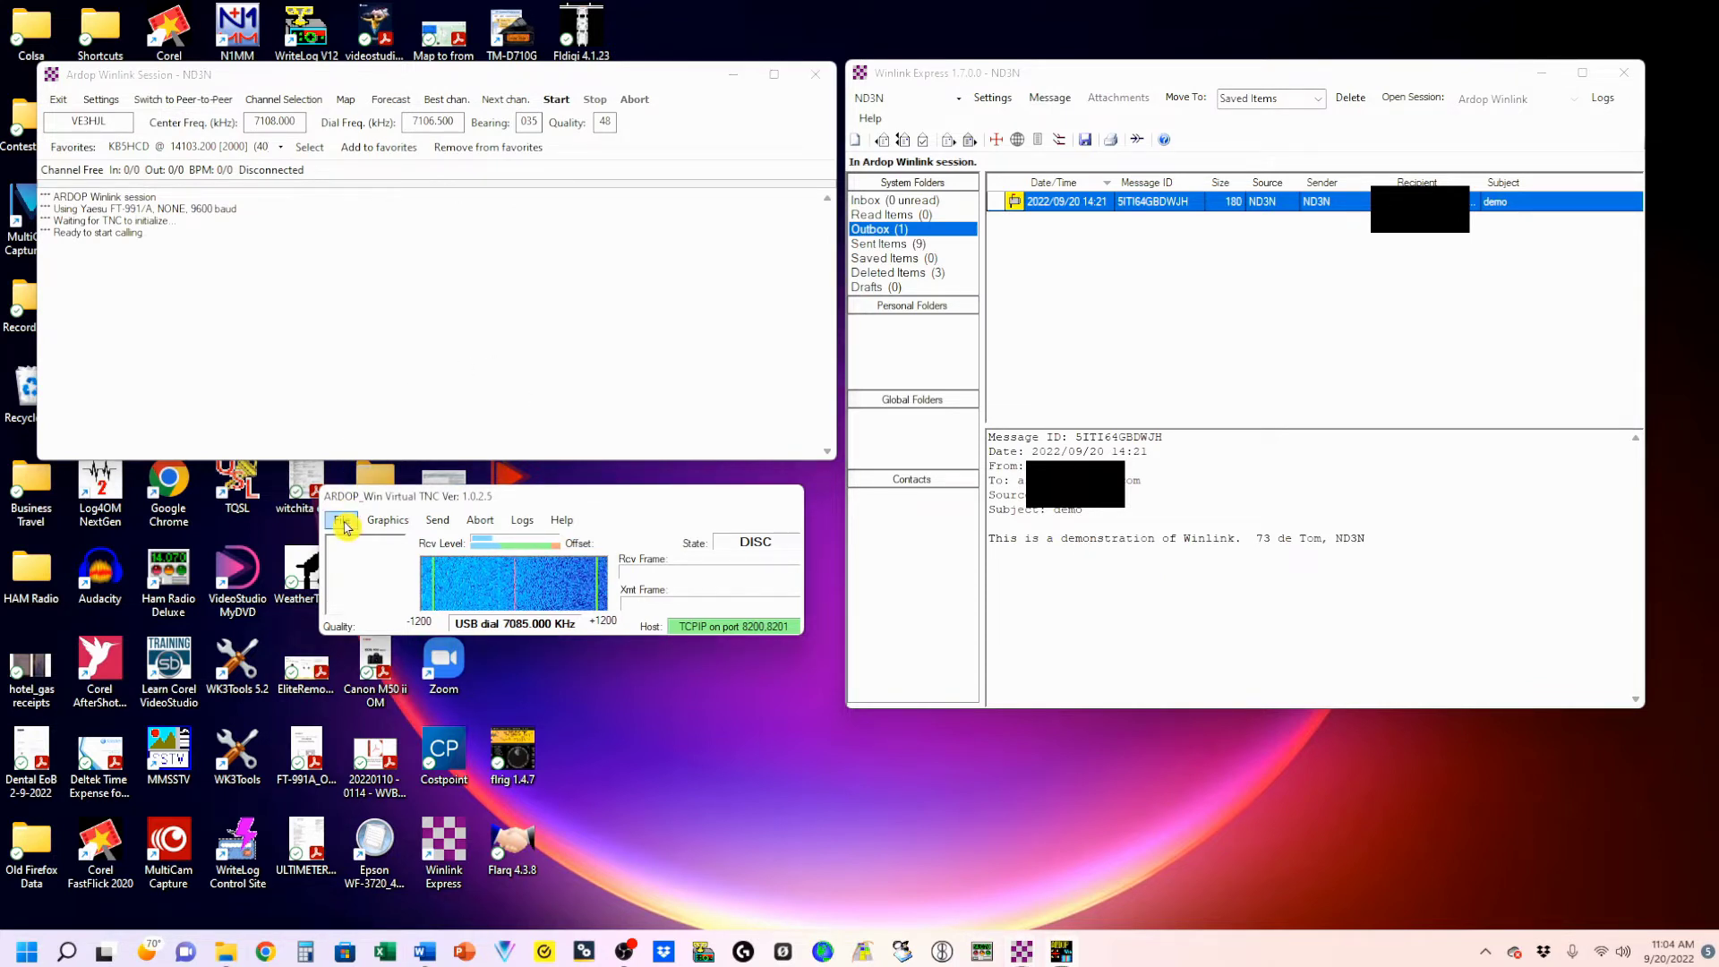
Step: Save the virtual TNC setup with the 2- USB Audio CODEC microphone and speakers to the ini file, and open Optional Radio Setup
left_click(345, 527)
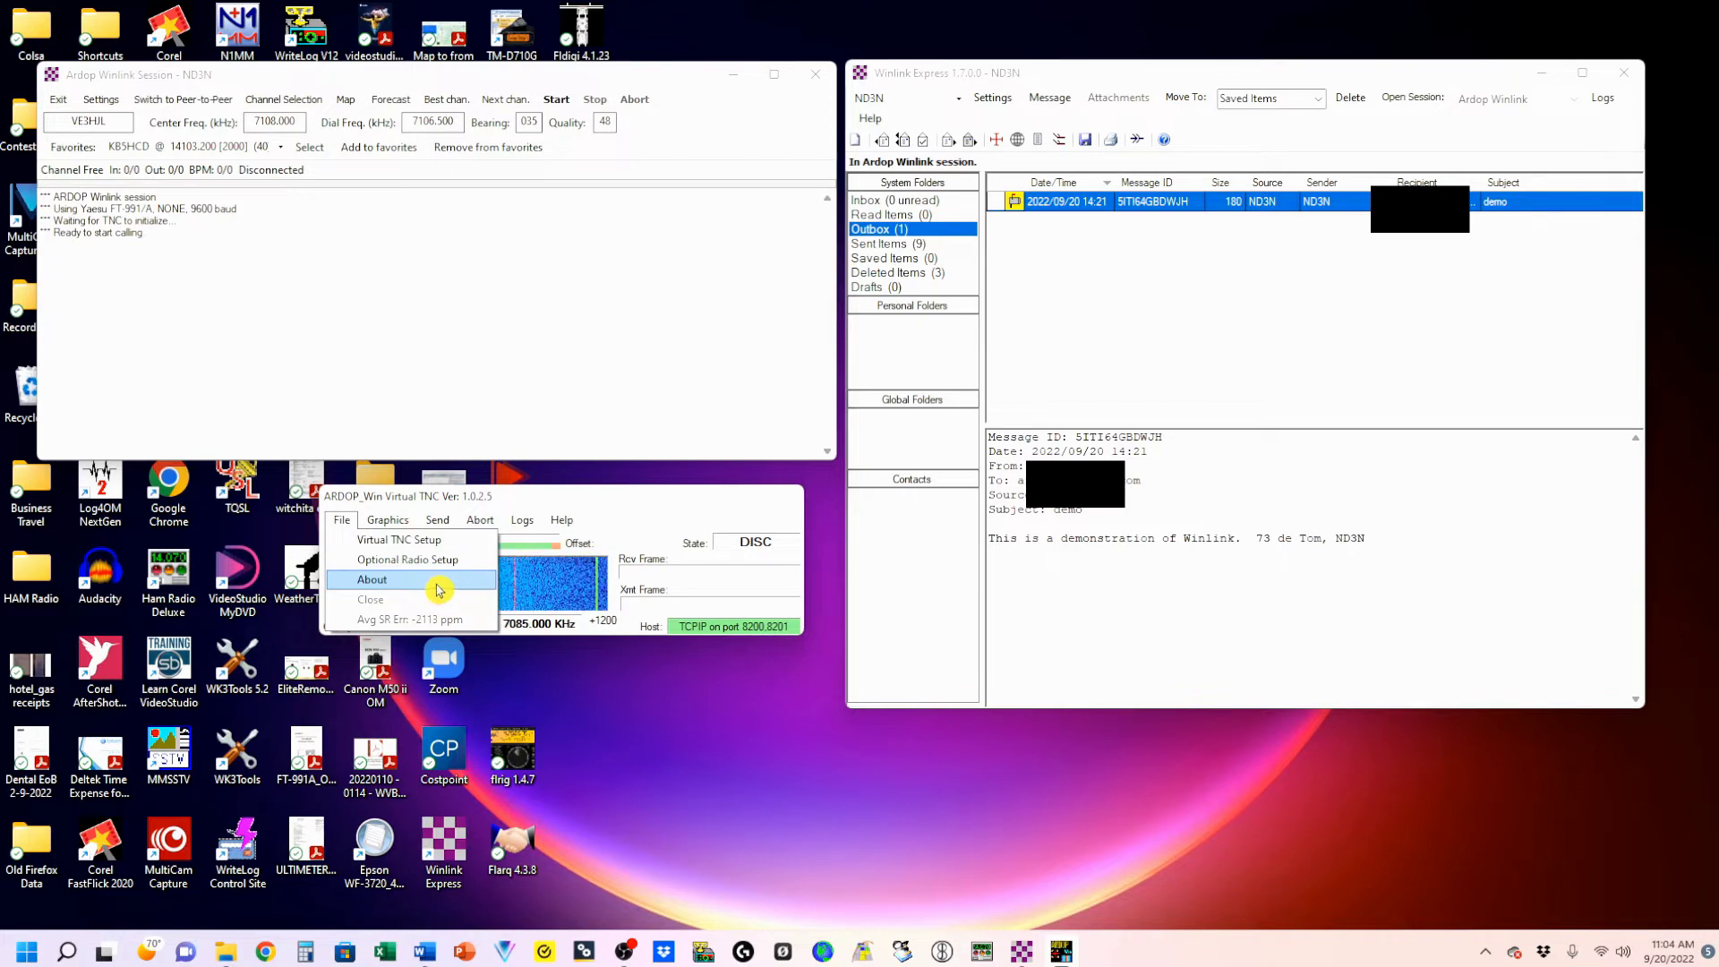
left_click(421, 540)
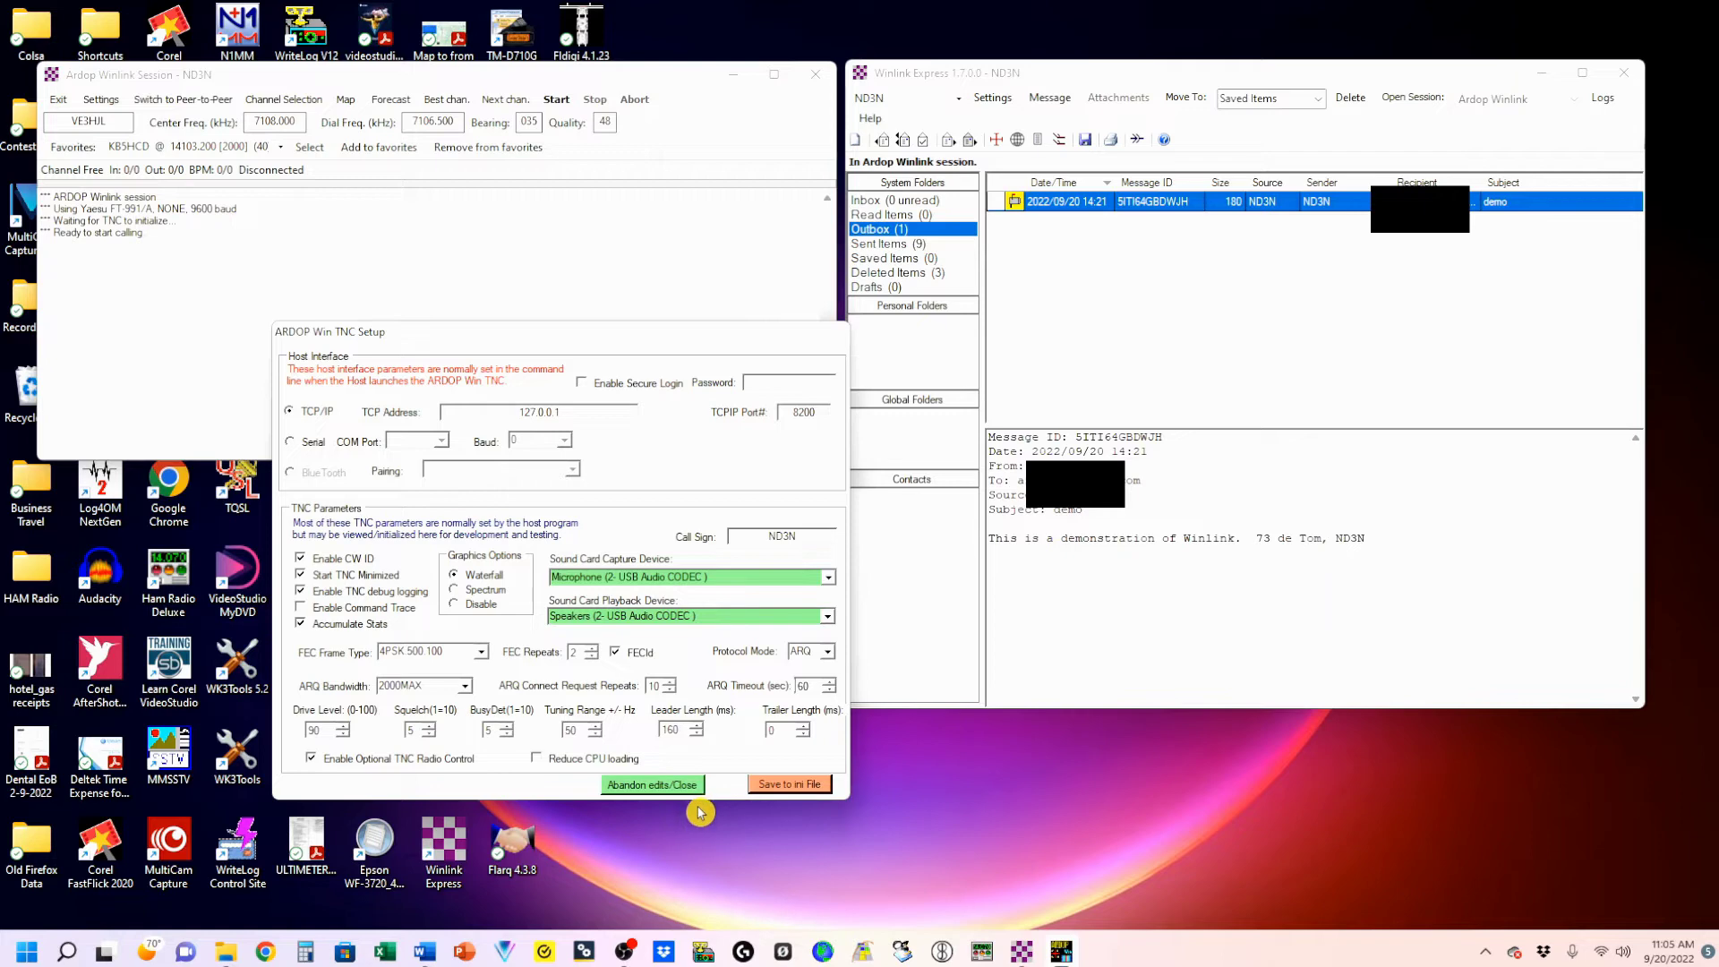
left_click(788, 786)
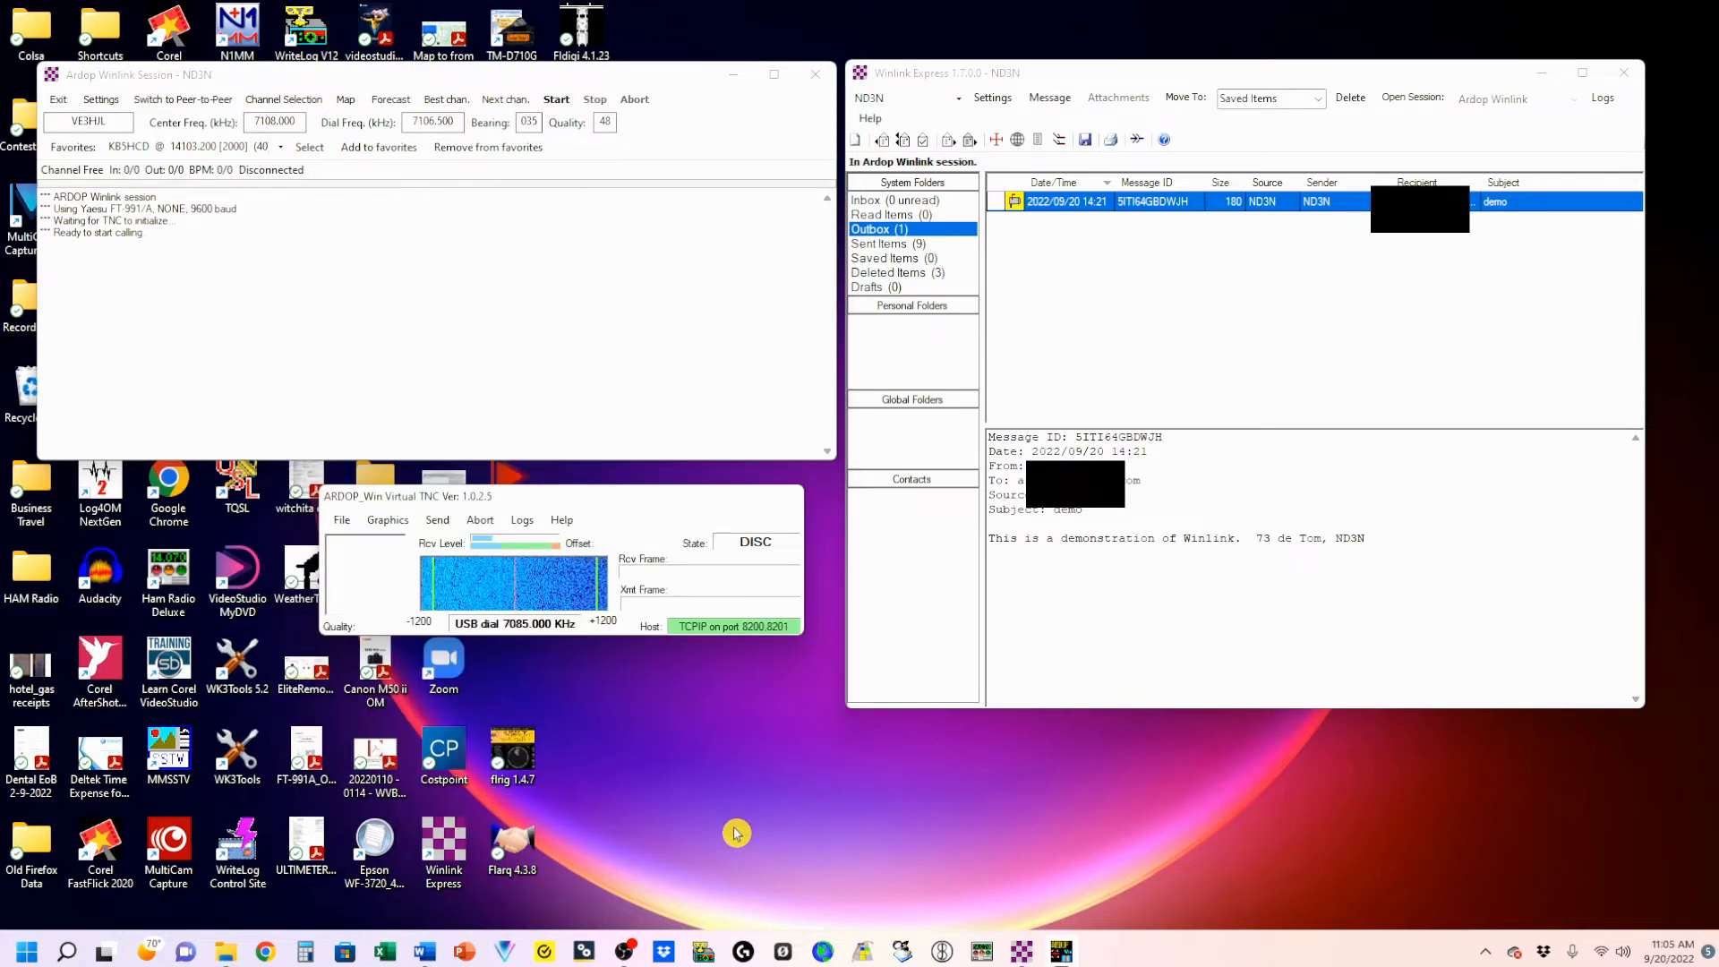
left_click(347, 525)
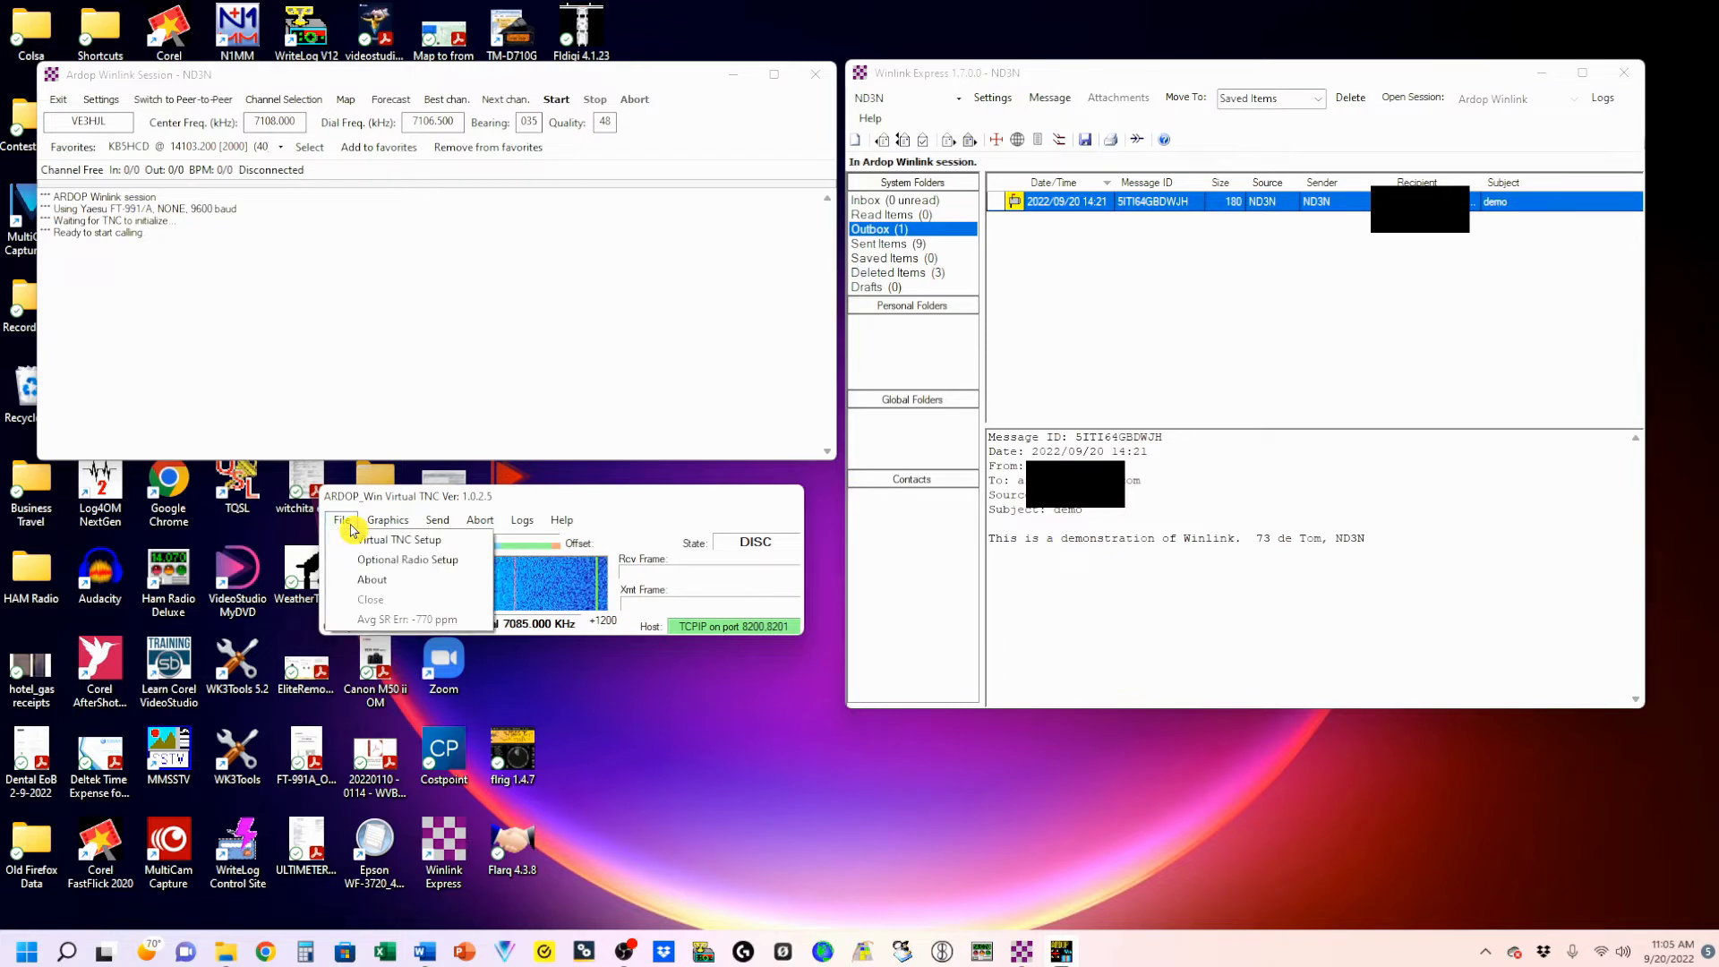
left_click(421, 560)
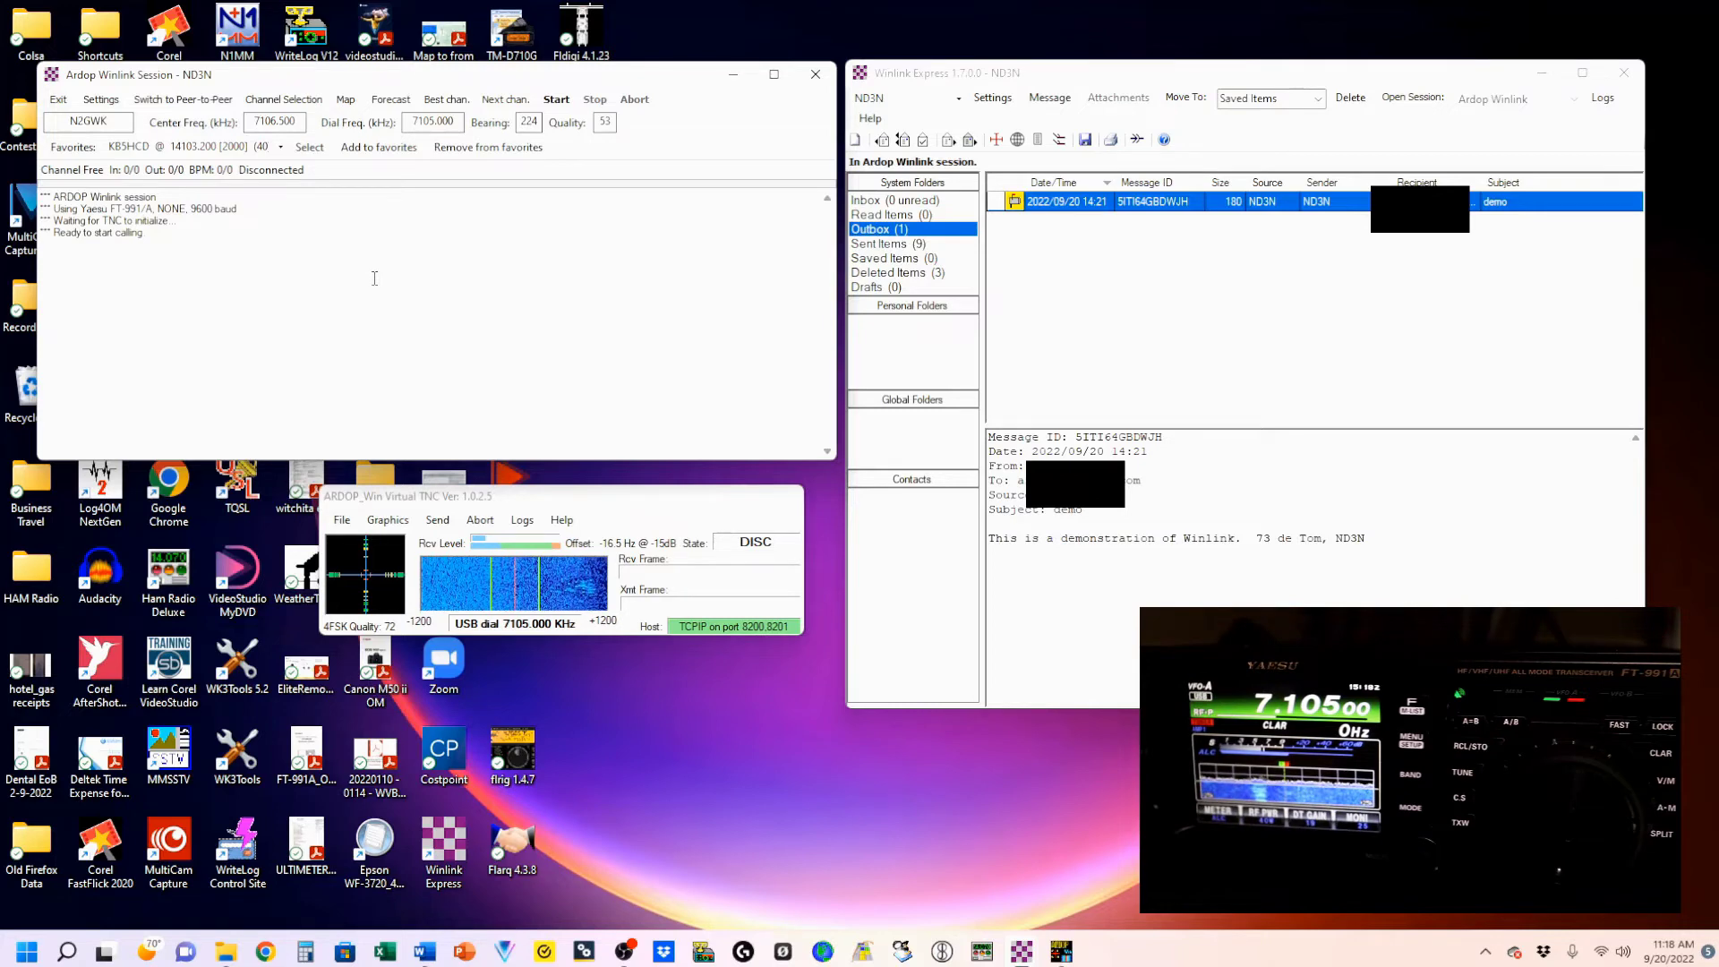
Step: Look through the HF channel list and its path reliability and quality estimates, and close the list
left_click(284, 100)
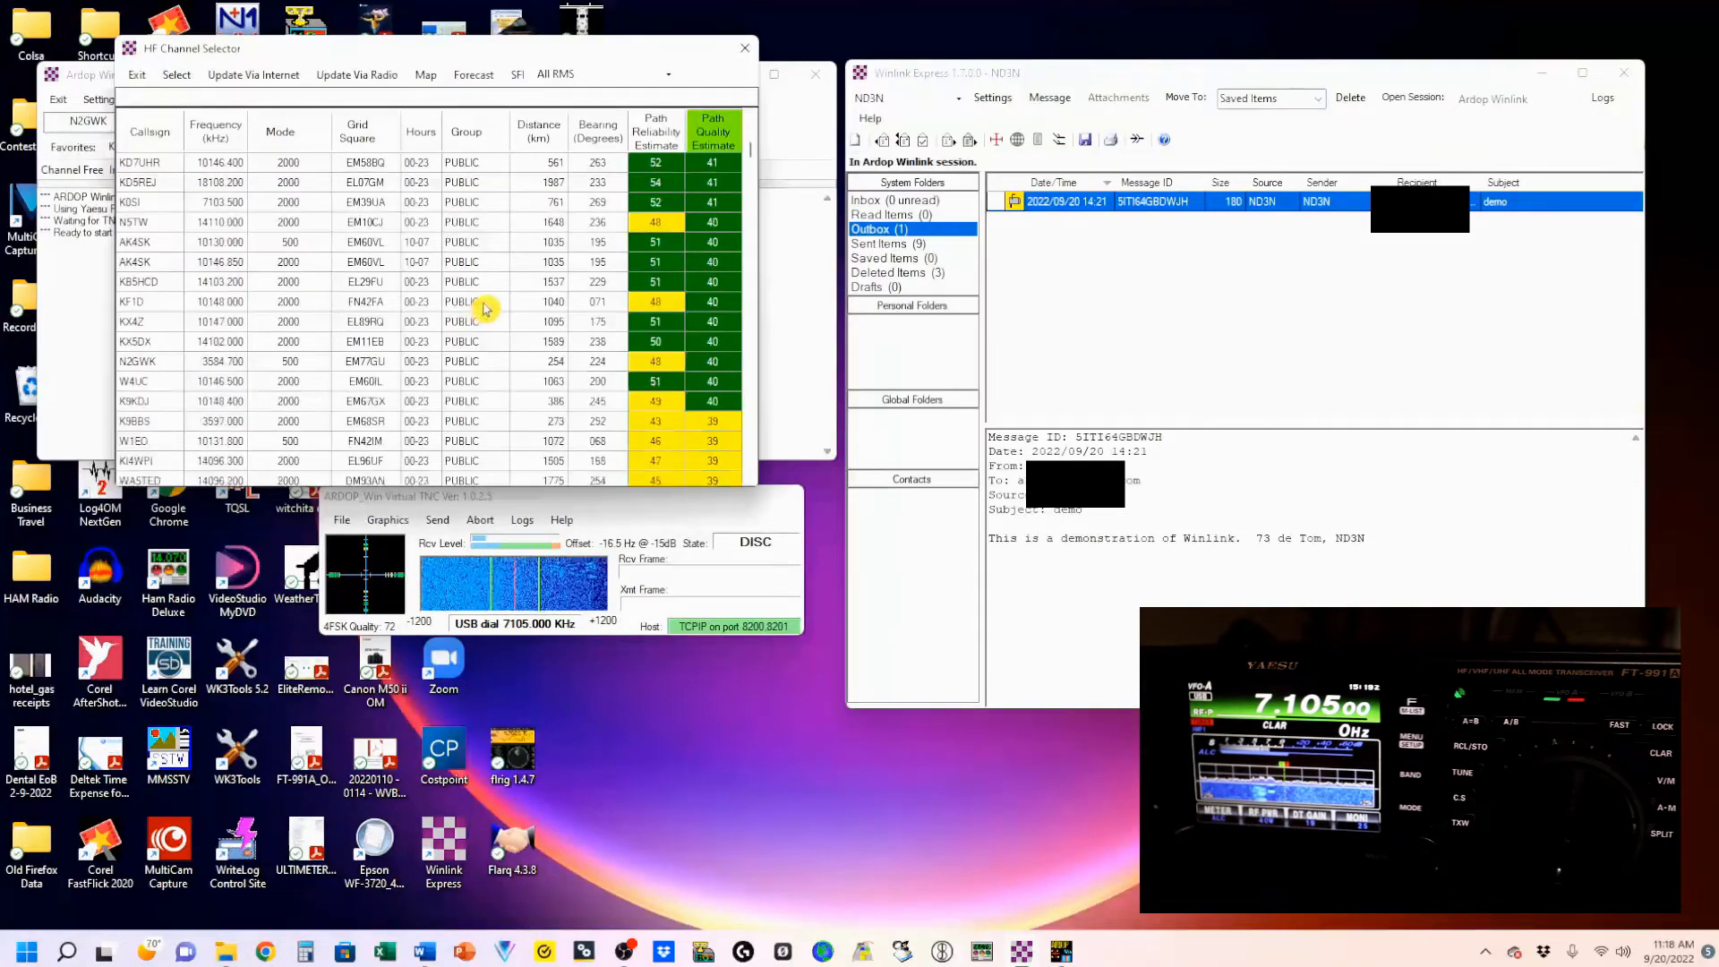
scroll(677, 350, "down", 4)
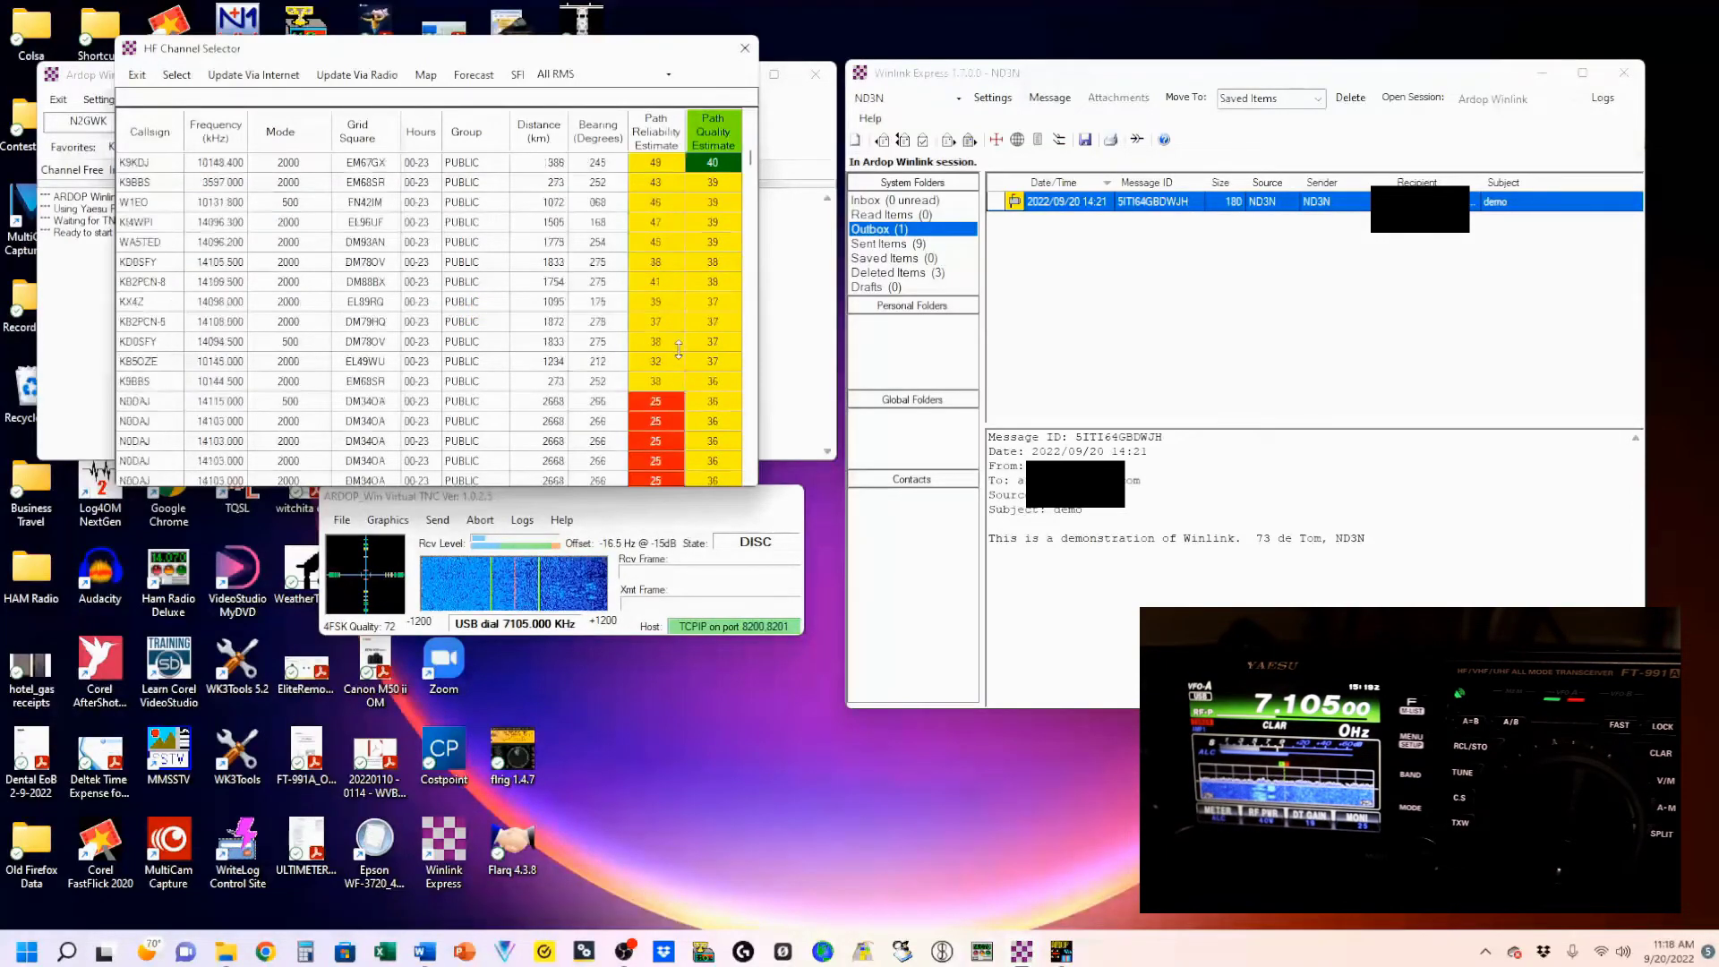
scroll(678, 350, "down", 5)
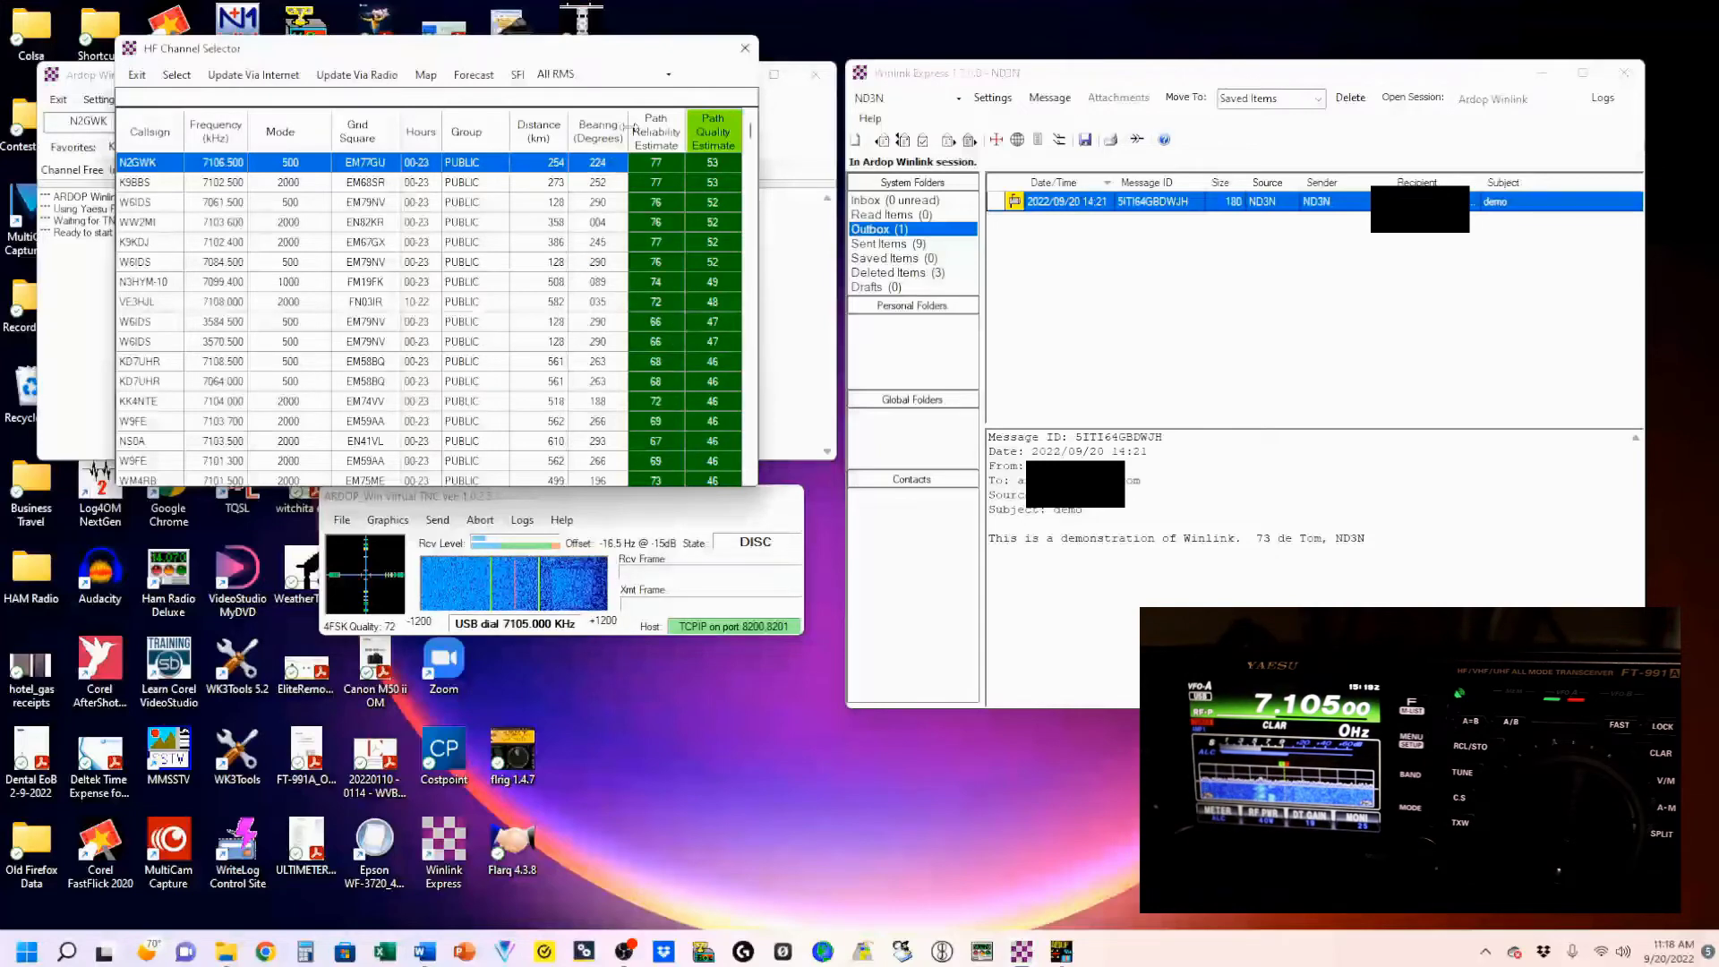
left_click(745, 54)
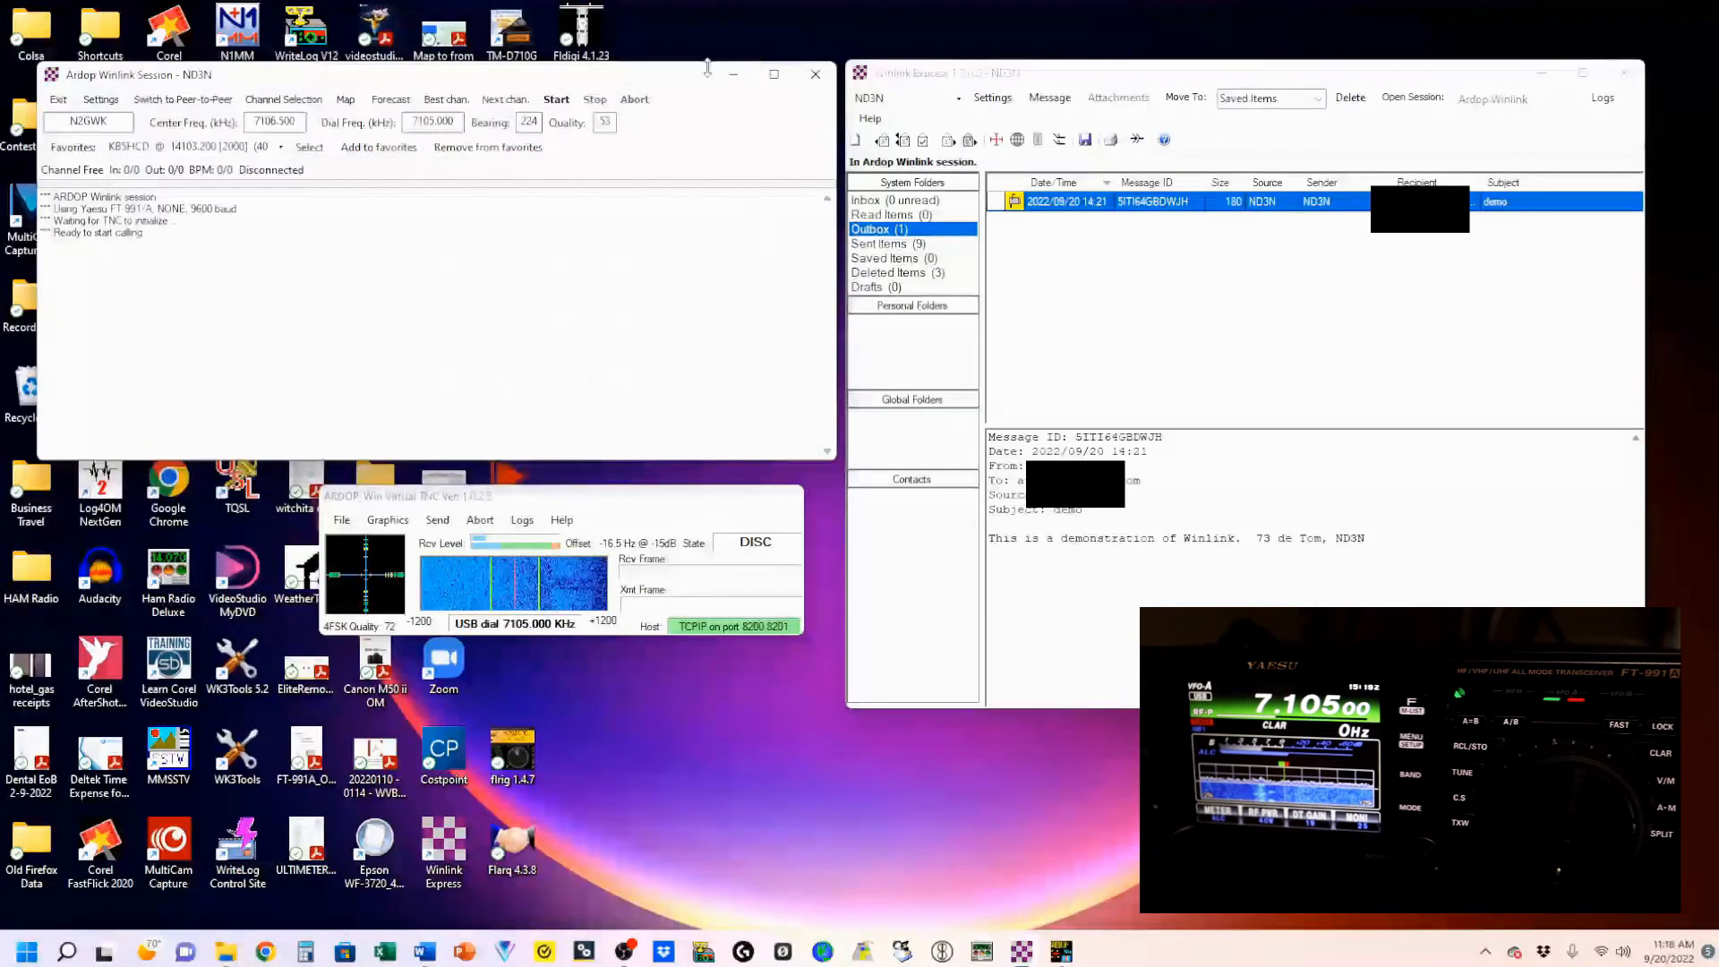
Step: Choose the favorite gateway station at 14103.200 kHz and start the Ardop connection to it
left_click(281, 148)
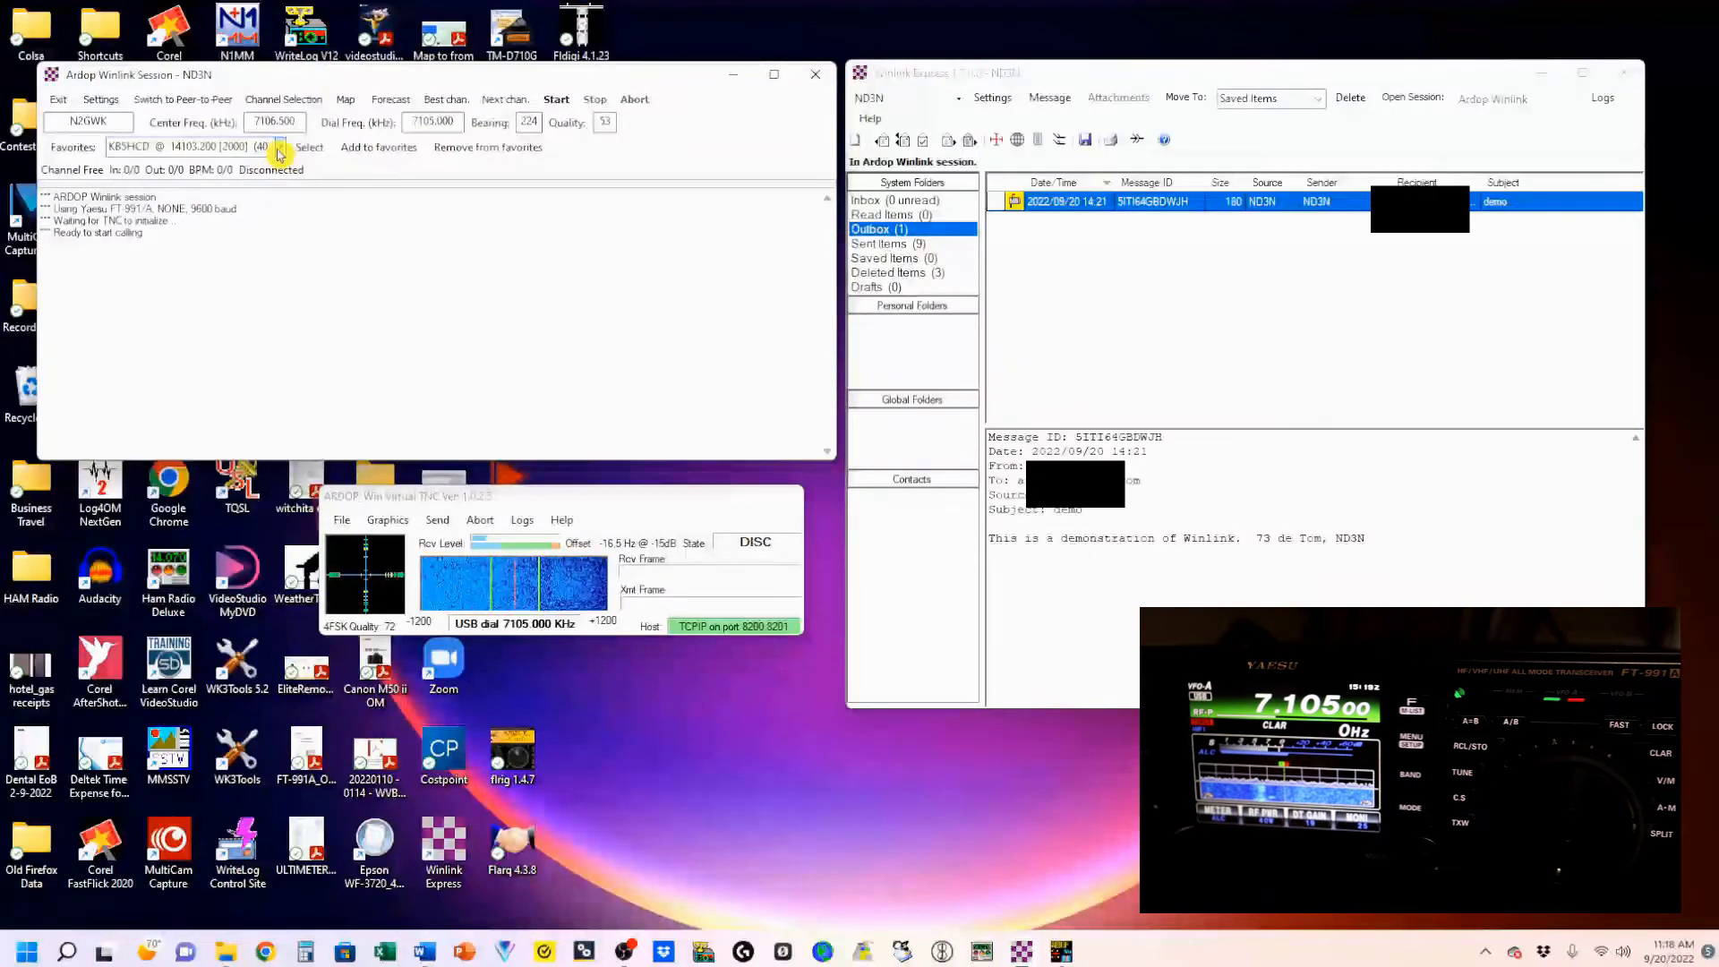
left_click(279, 149)
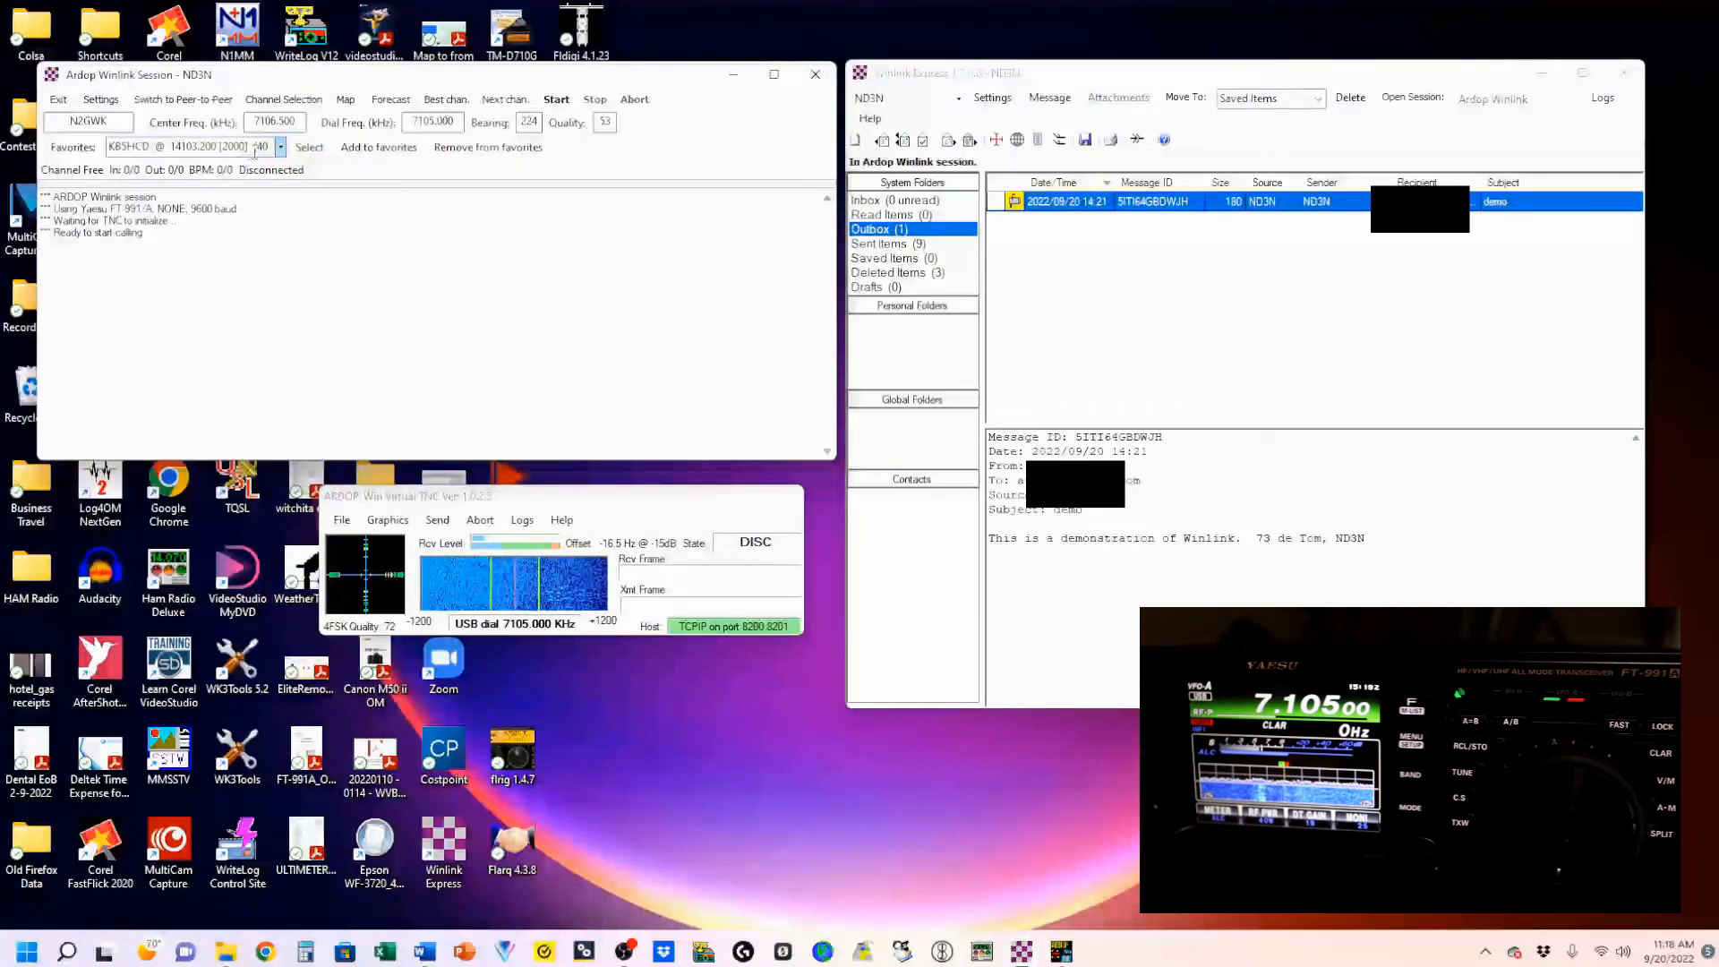
left_click(279, 149)
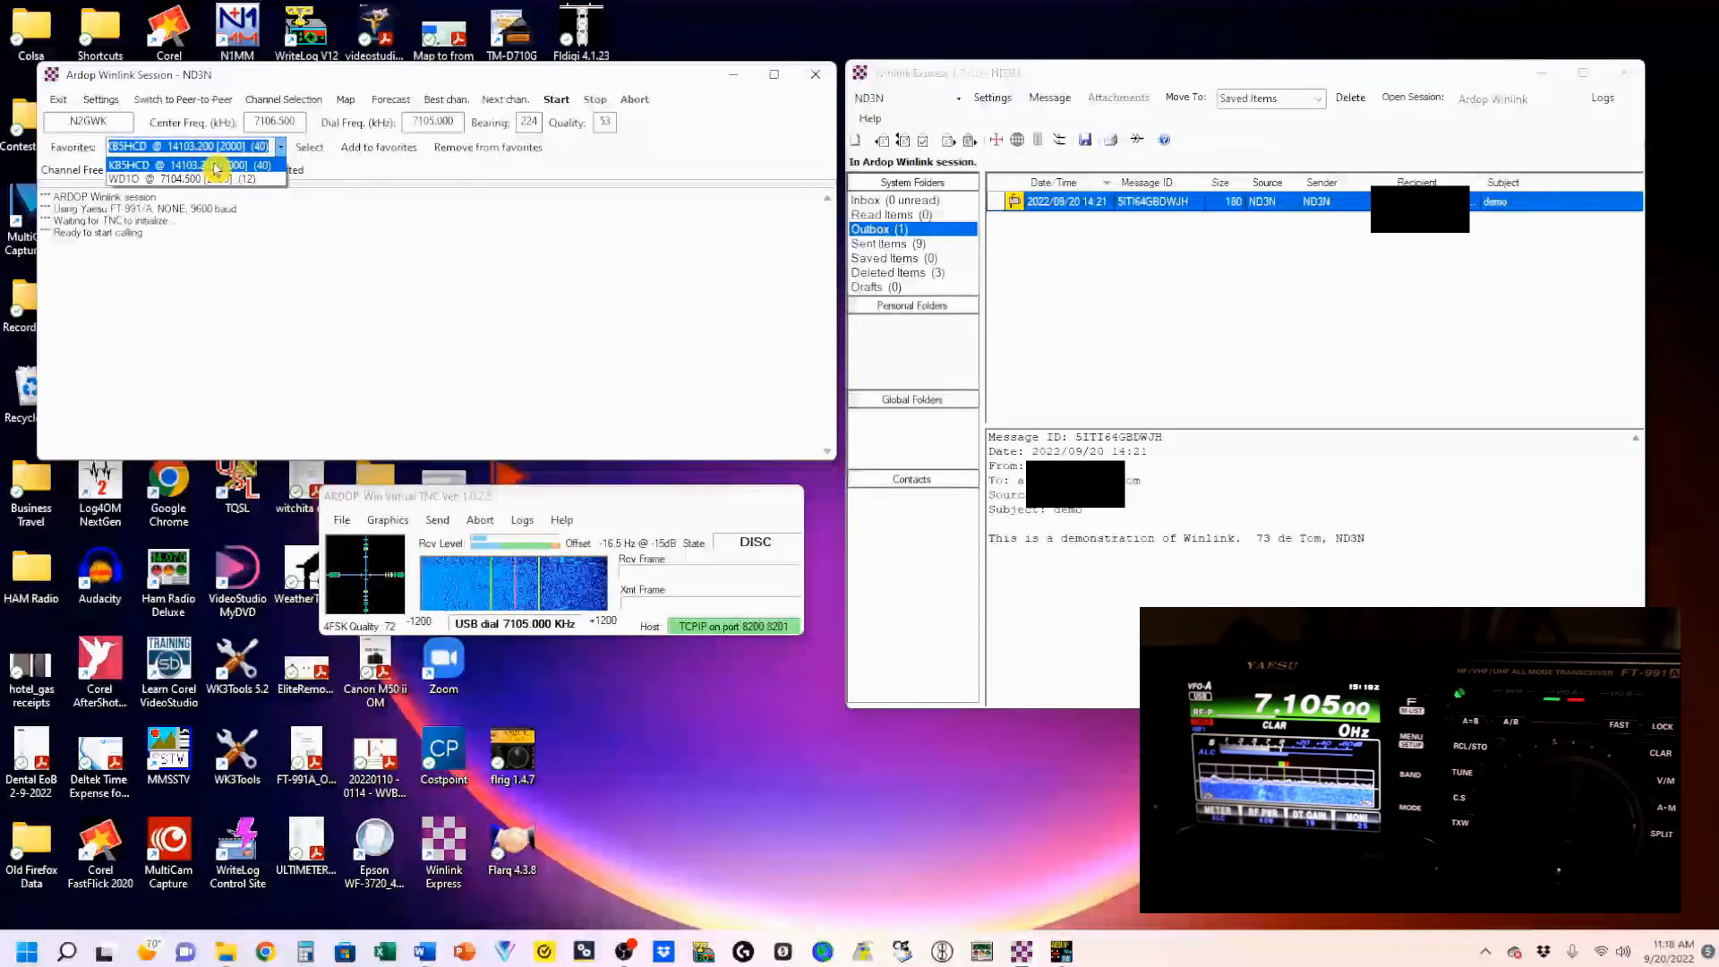
left_click(218, 164)
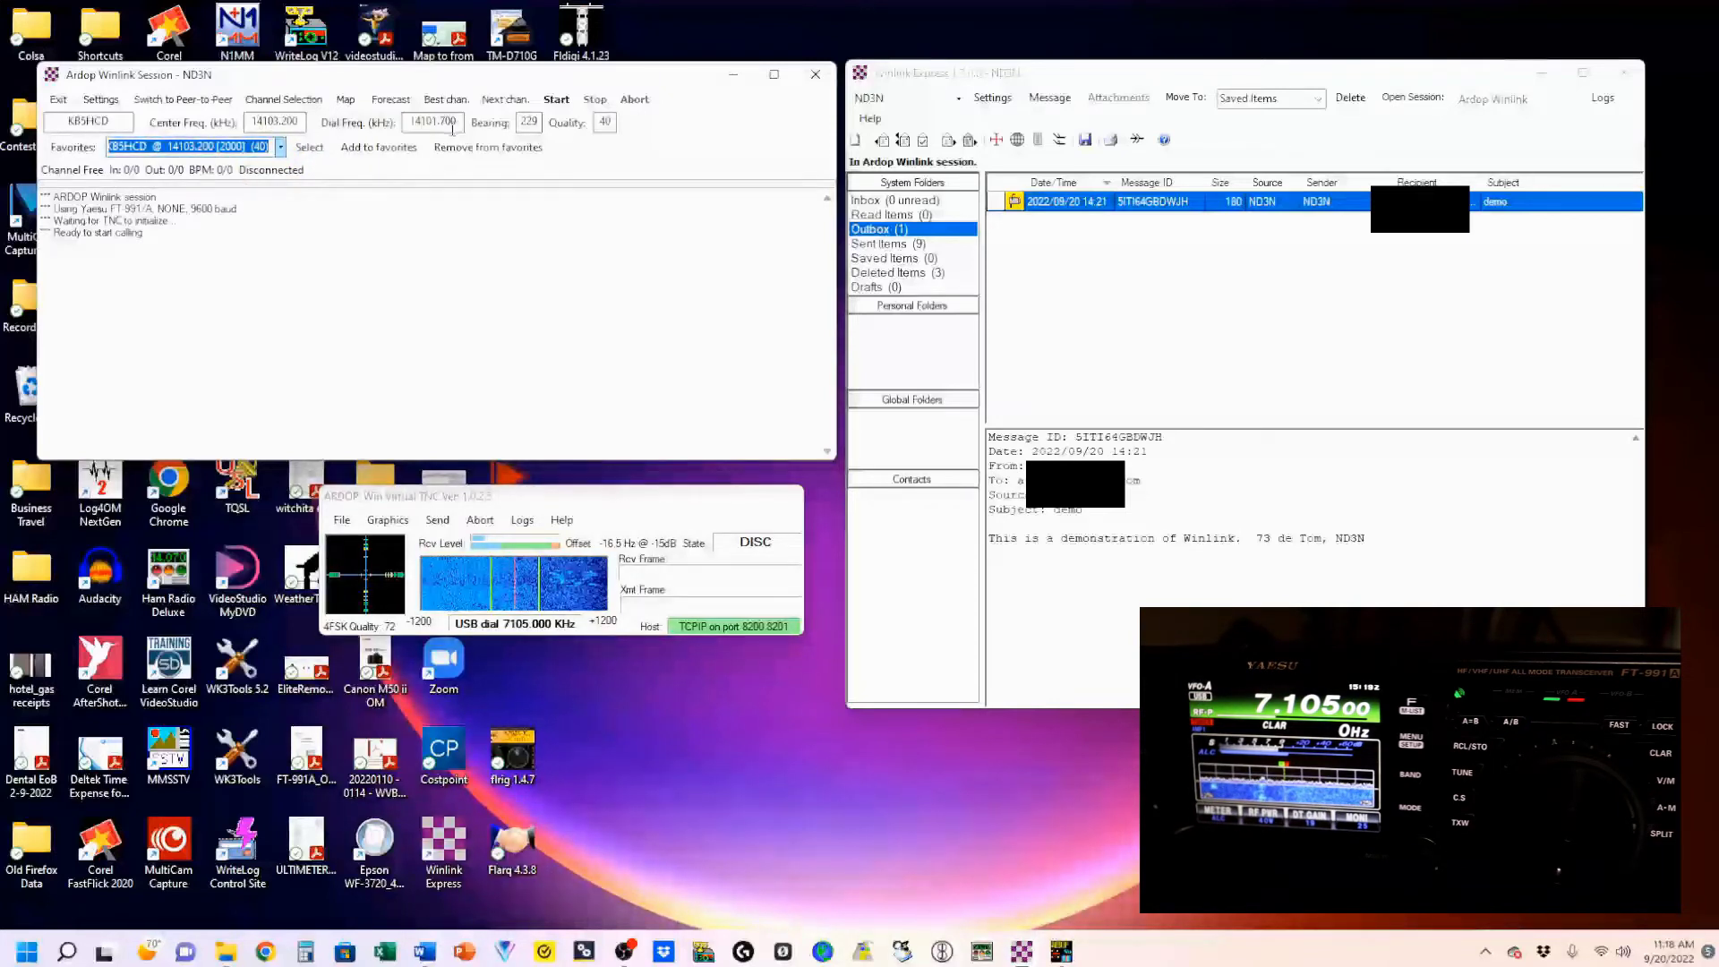
left_click(355, 34)
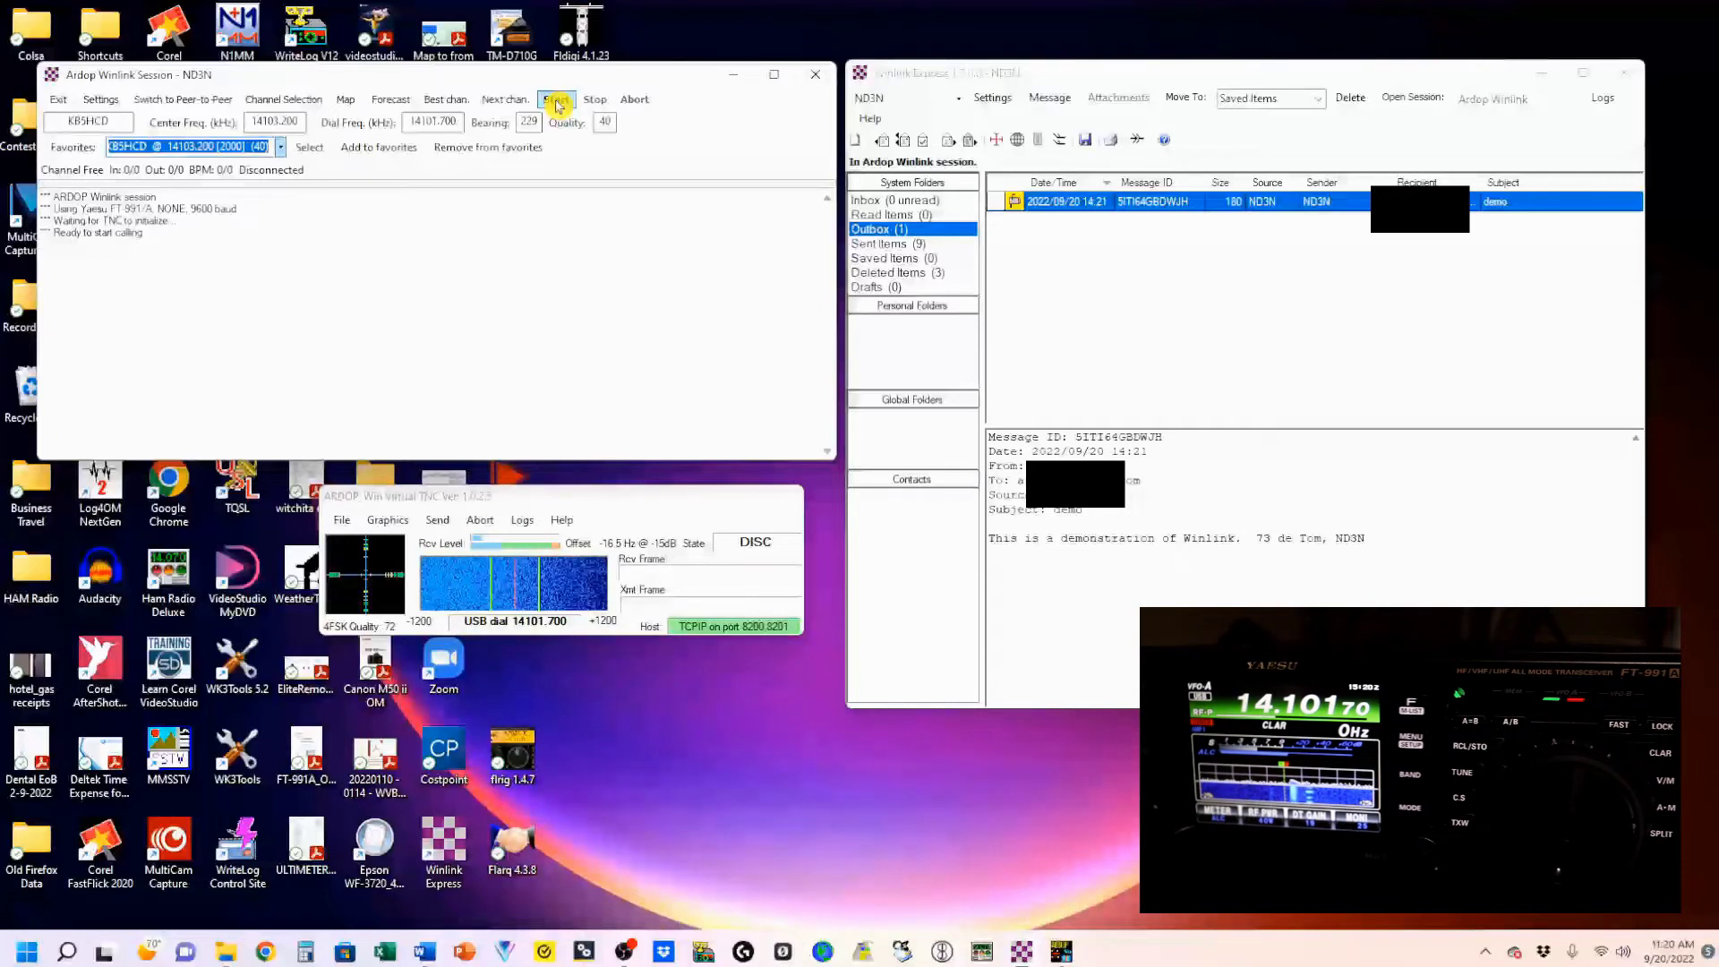
left_click(556, 100)
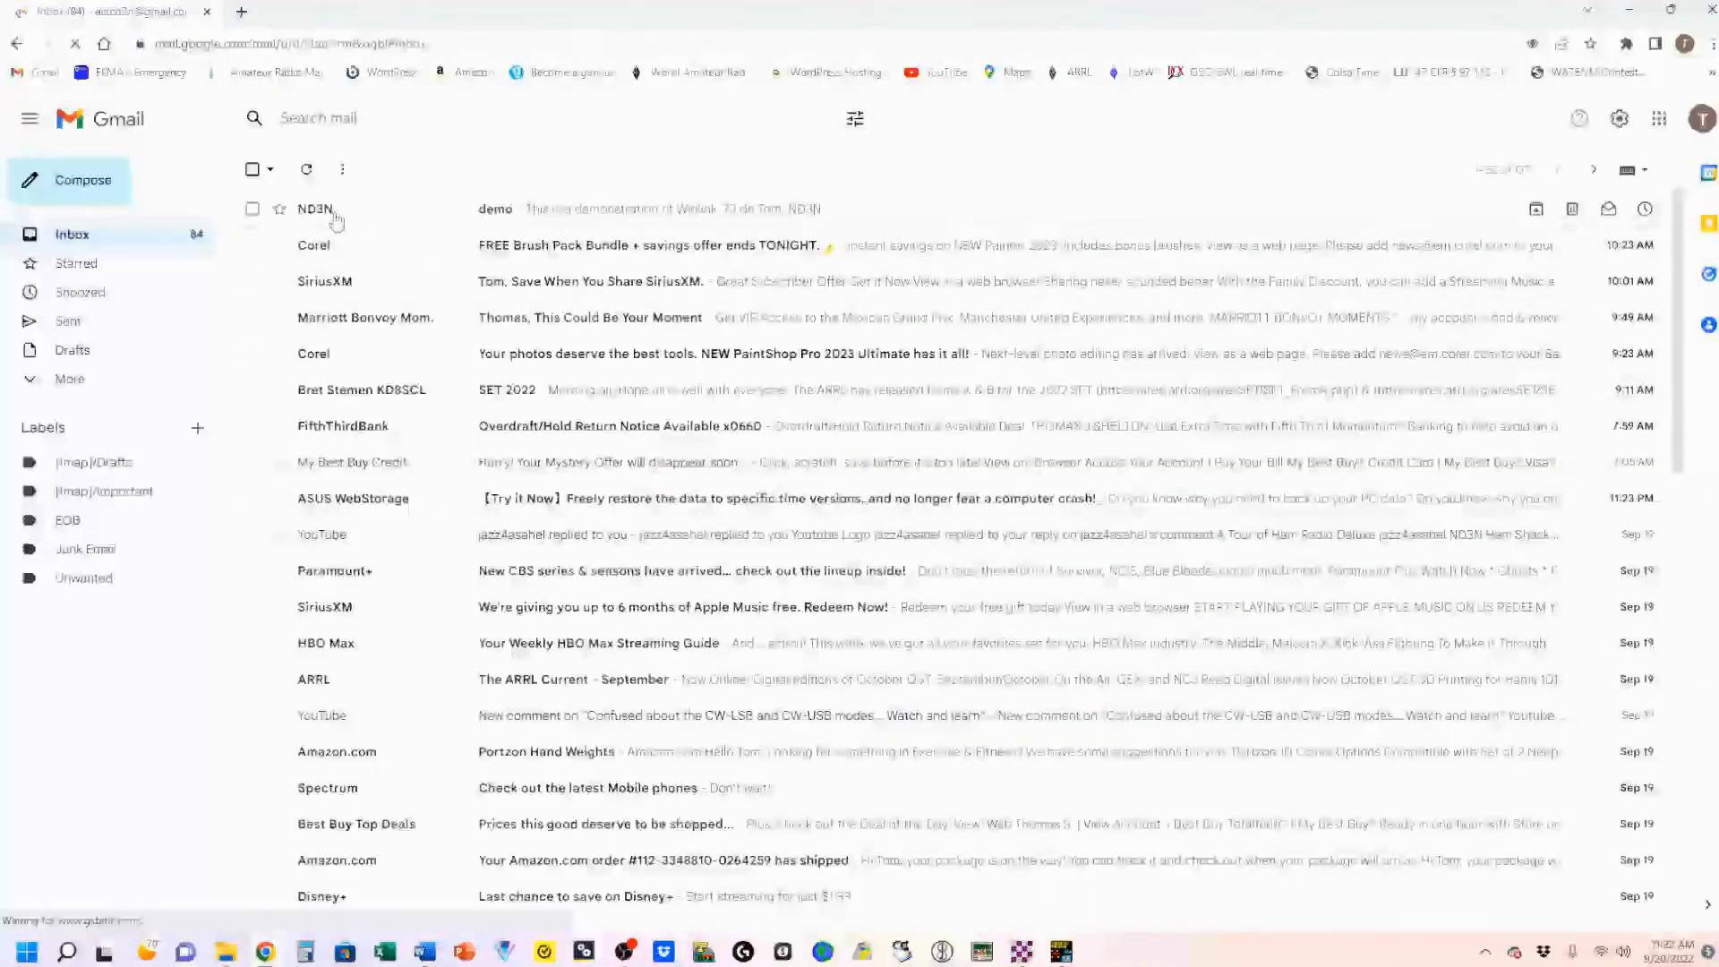
Step: In the Gmail inbox, open the received demo message and send the reply "This is a reply to the demo email"
left_click(367, 219)
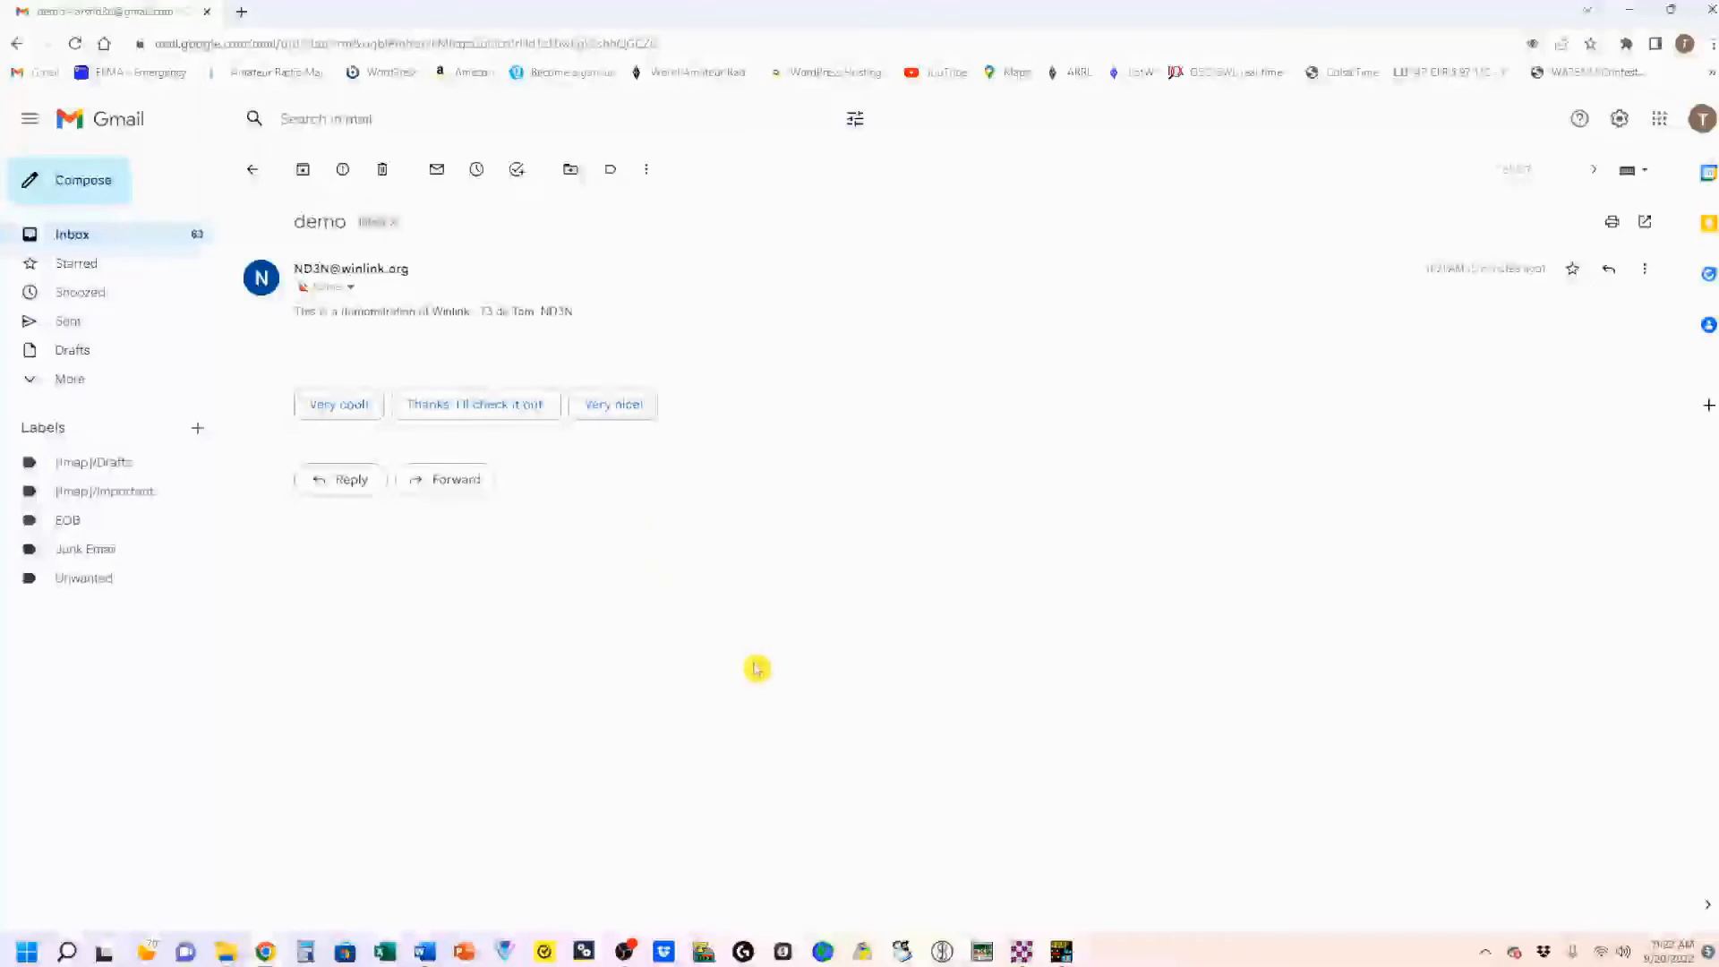
left_click(351, 484)
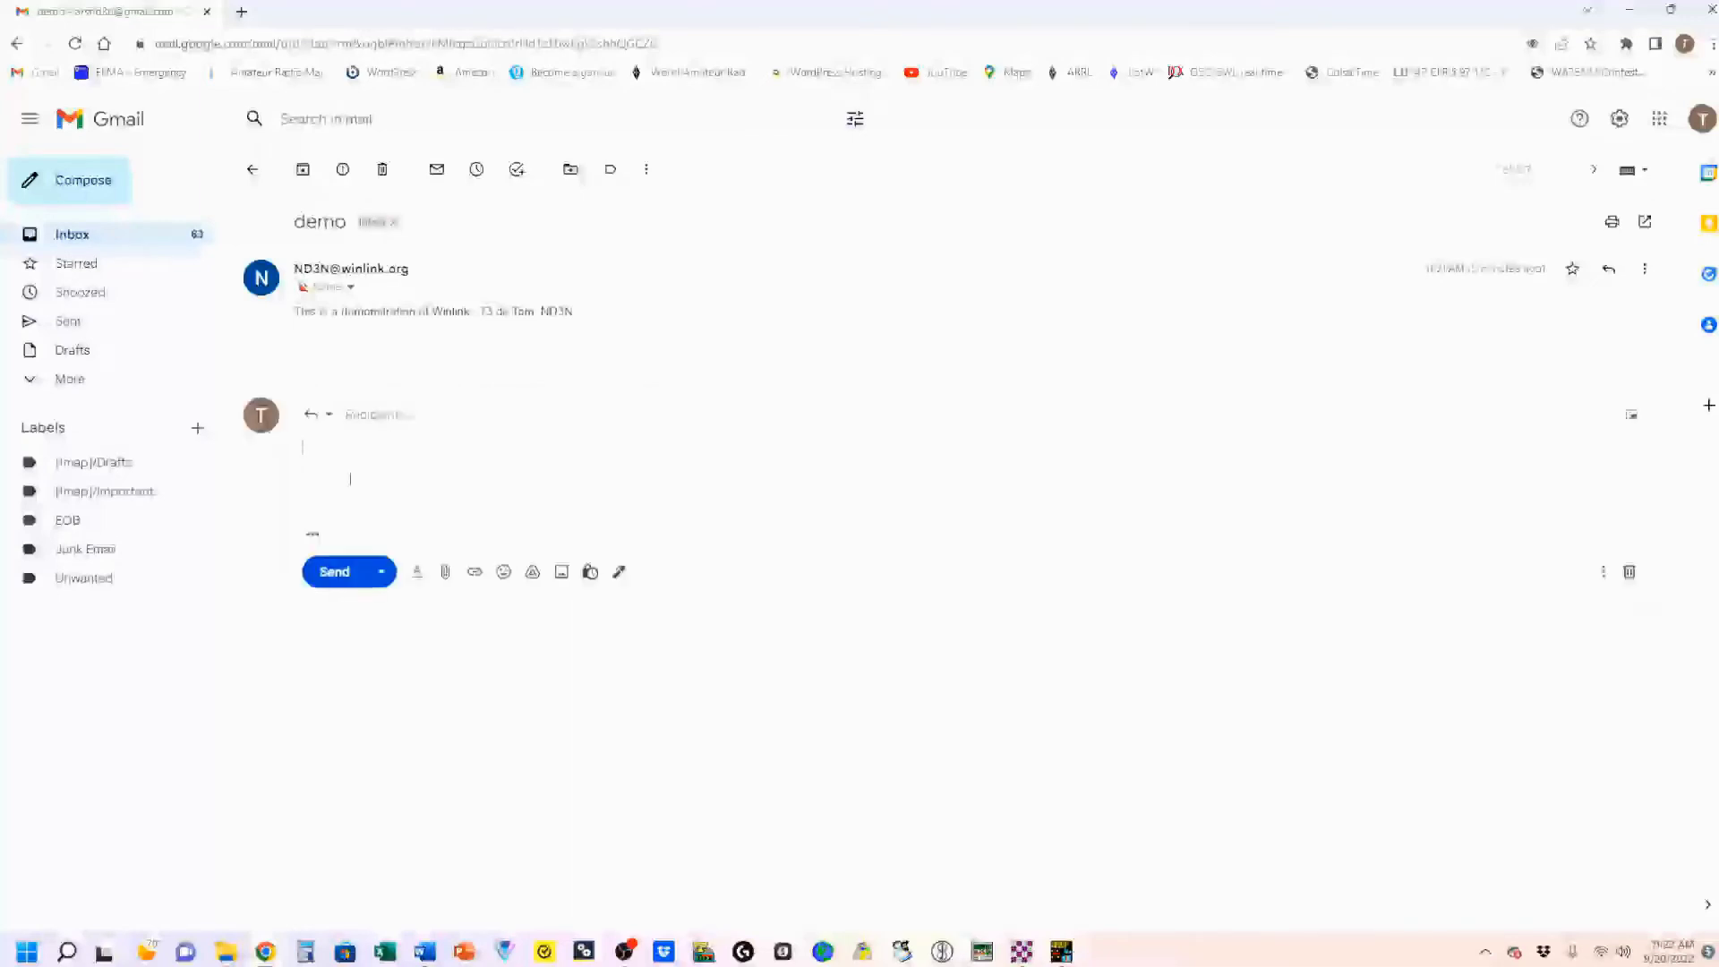
left_click(443, 578)
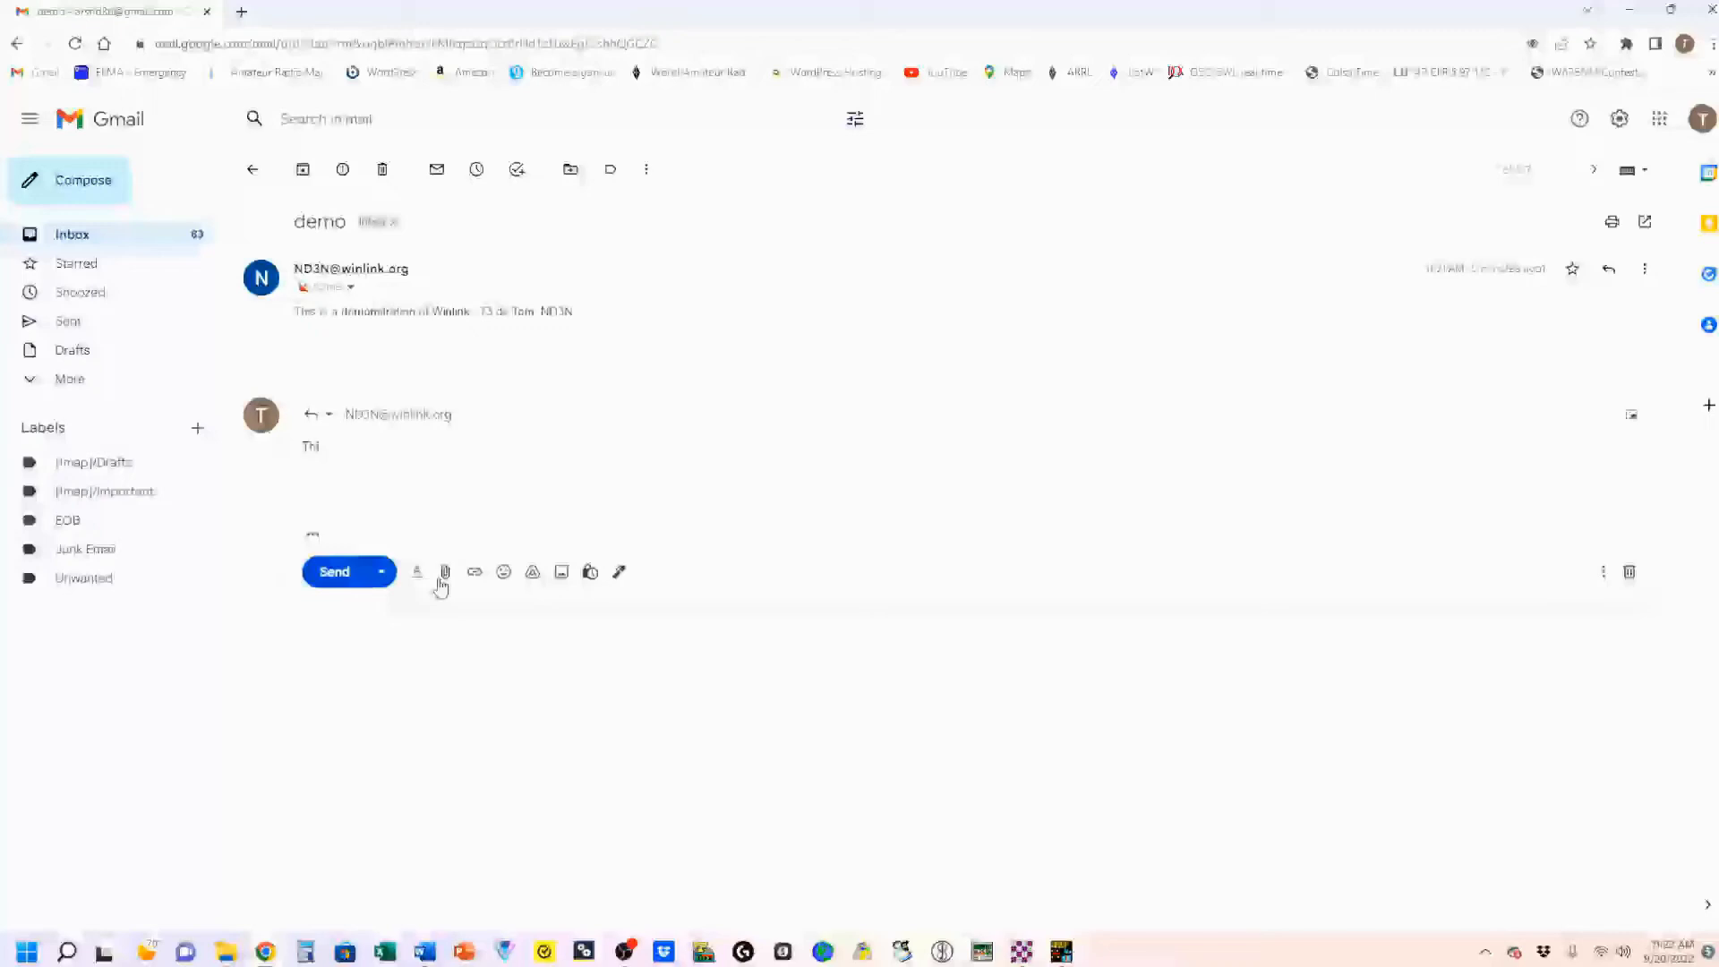
type("This is a reply to the demo email")
left_click(334, 578)
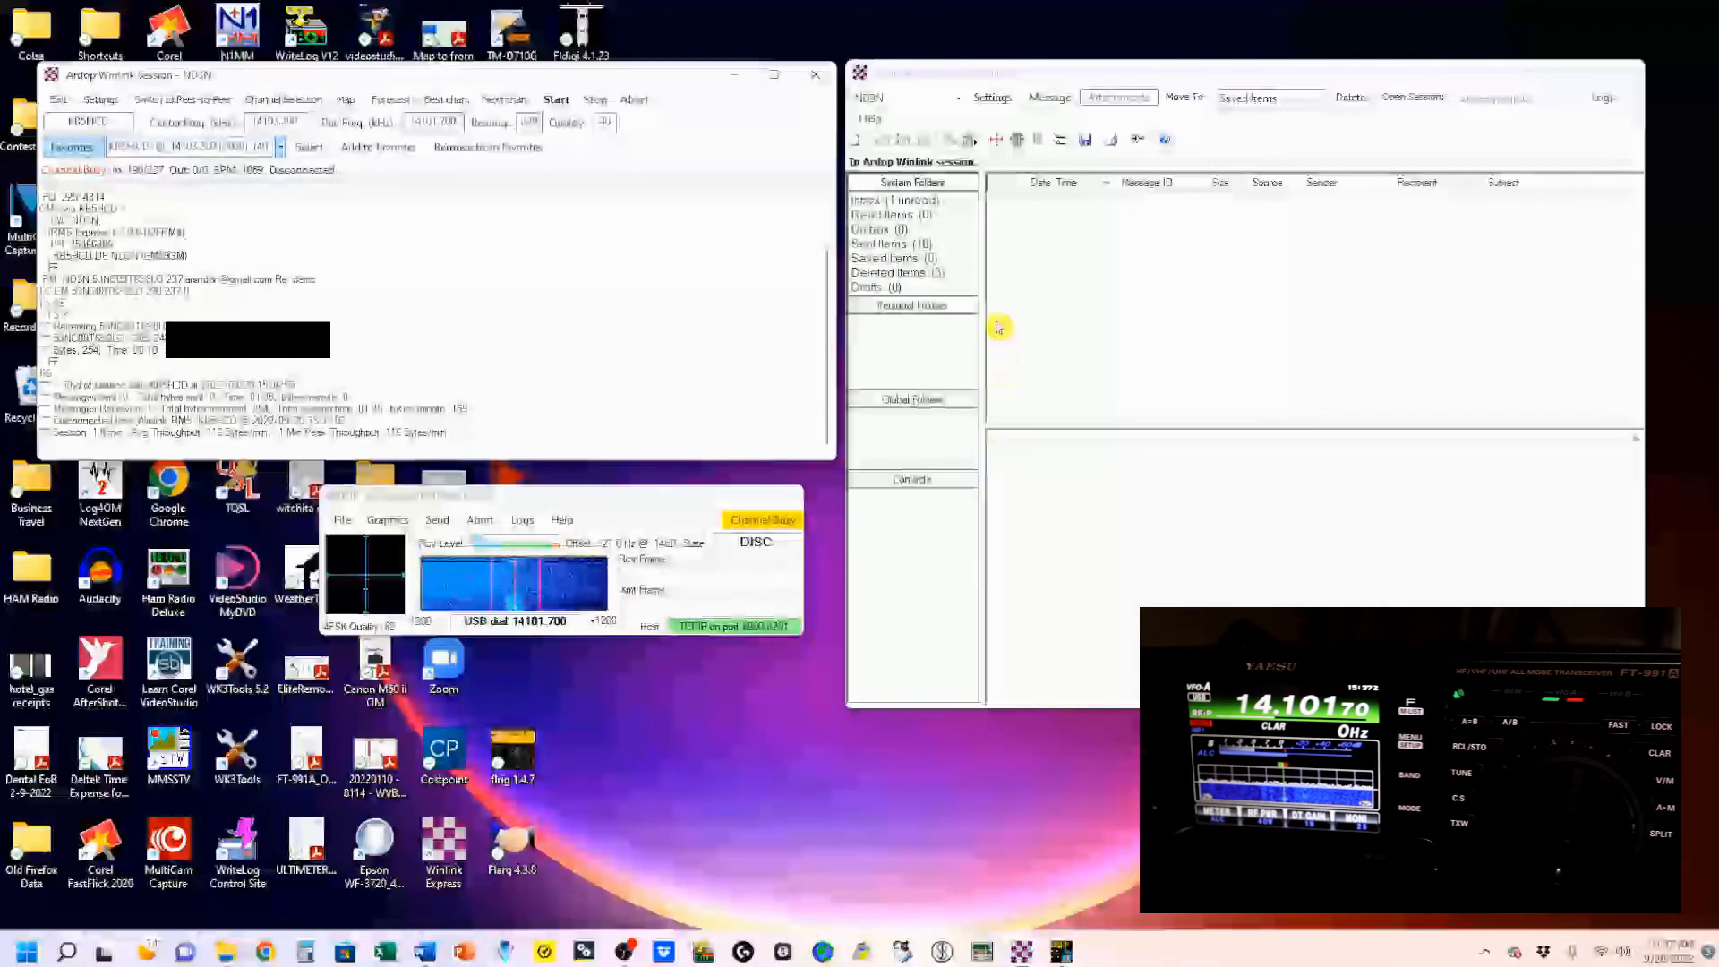
Step: Display the Winlink Express Inbox and open the received "Re: demo" message
left_click(888, 201)
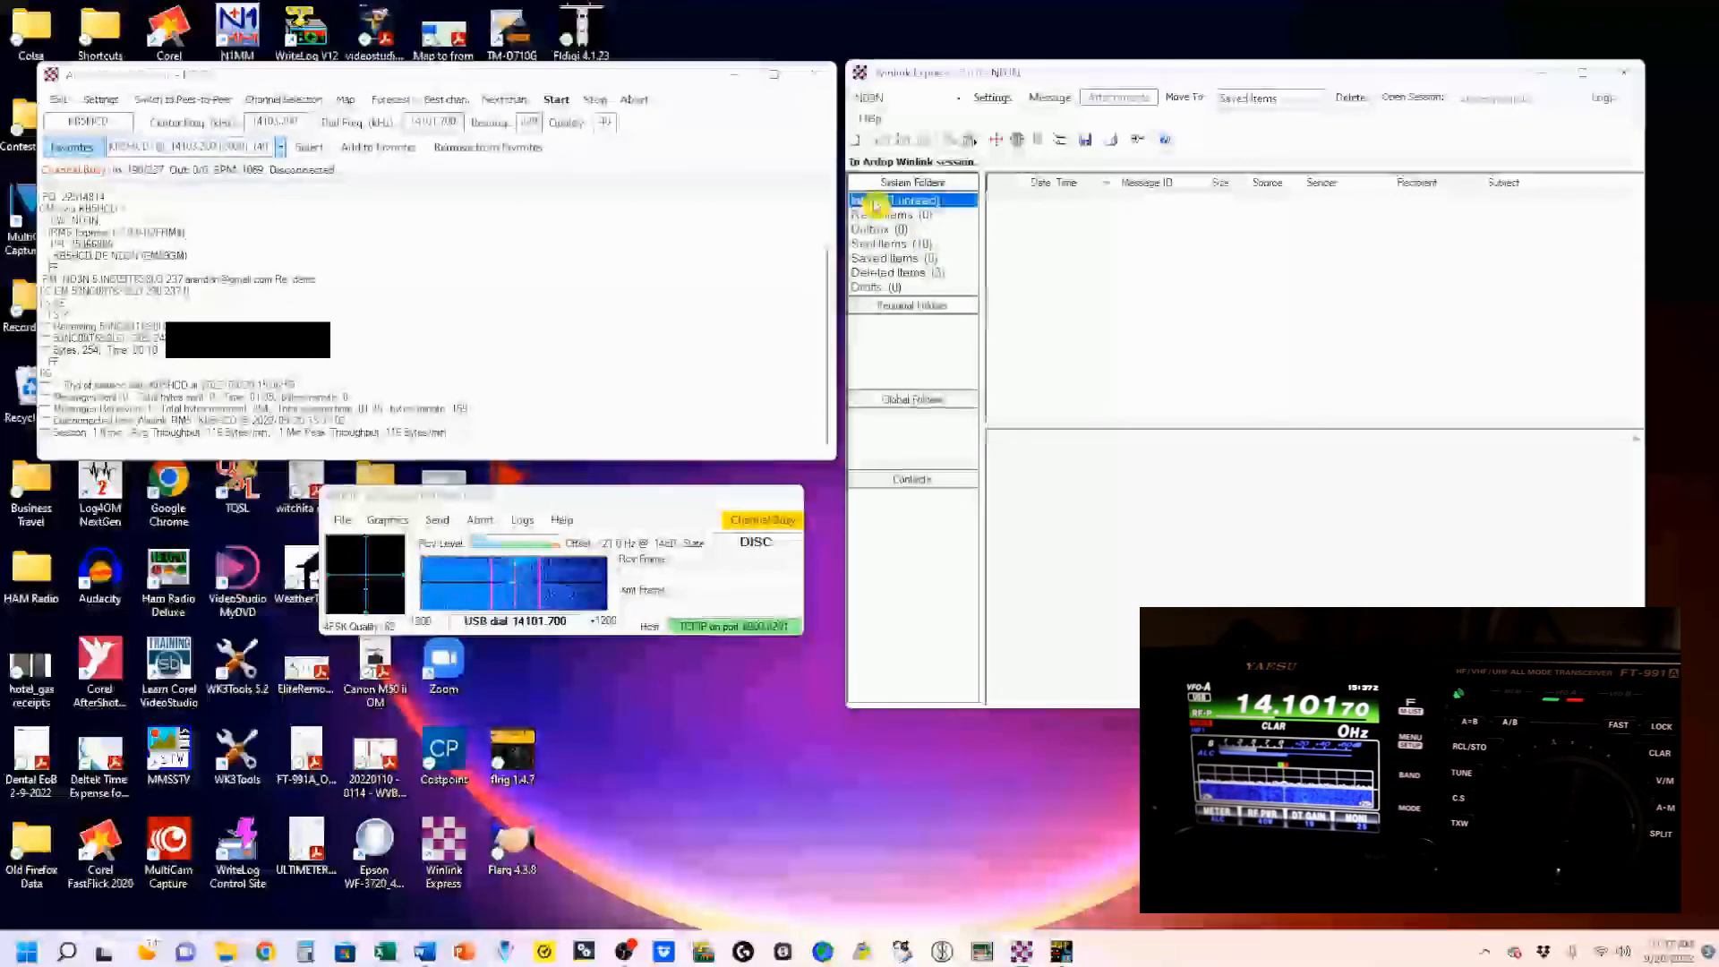
left_click(1155, 202)
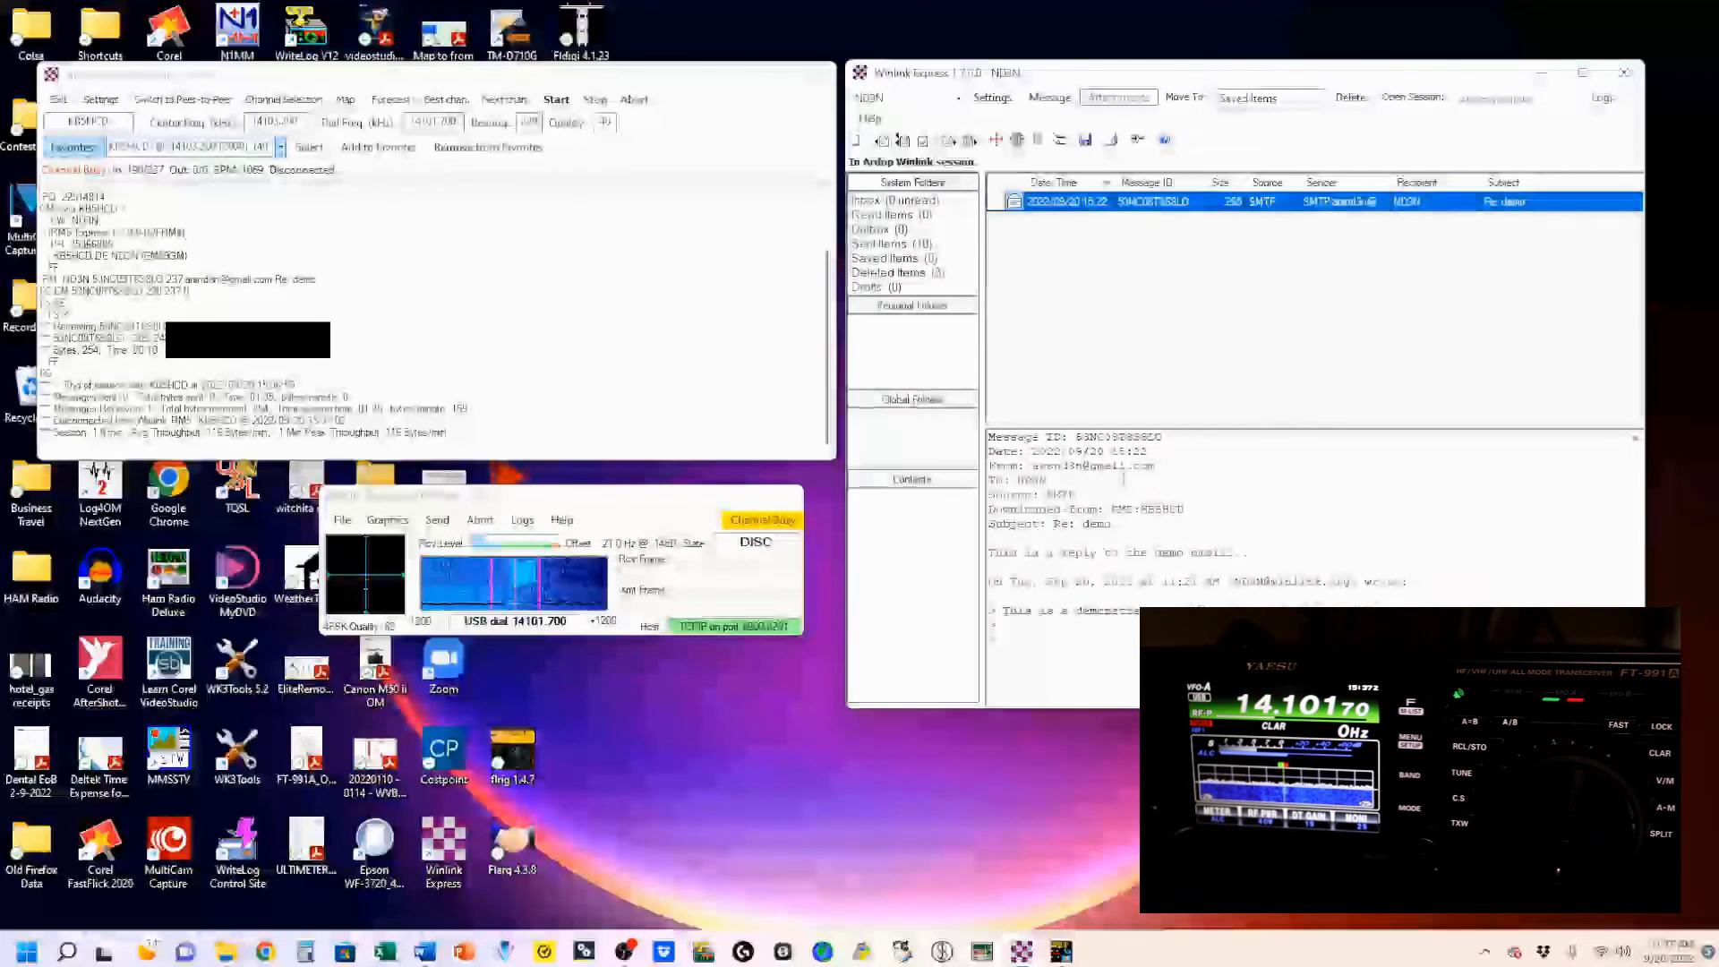